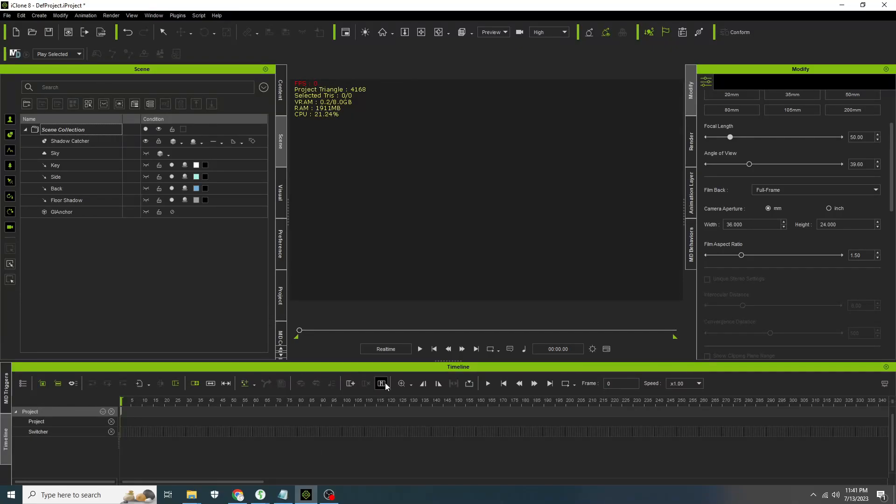
- Import FerrisWheelFrame.fbx from the COWBOYCOSTUME folder into the scene by dropping it into the viewport
click(198, 497)
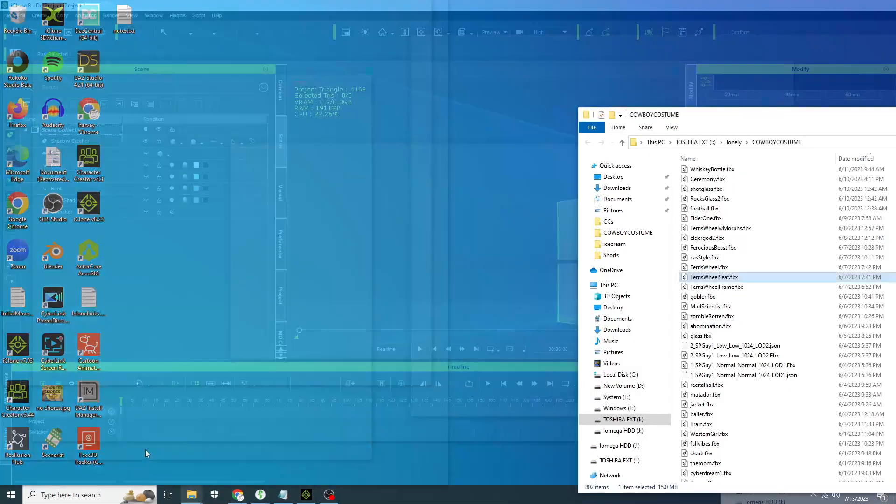
click(144, 450)
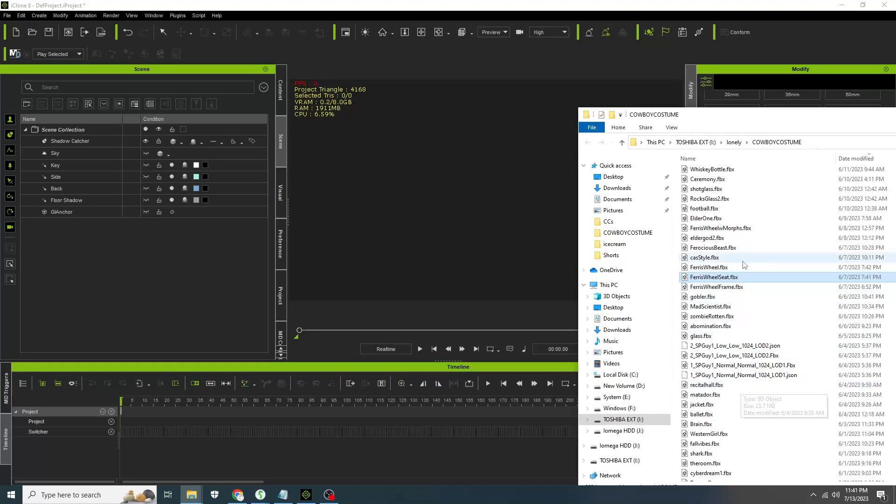
drag(730, 289, 479, 256)
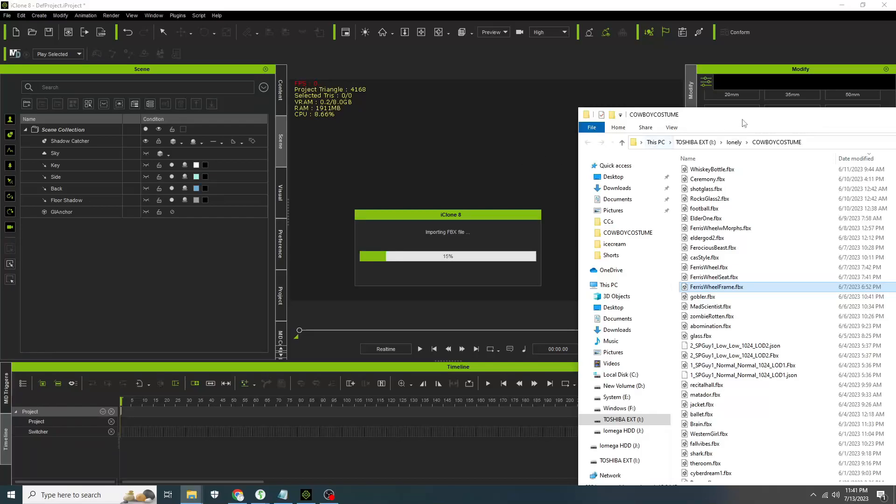
drag(744, 123, 719, 339)
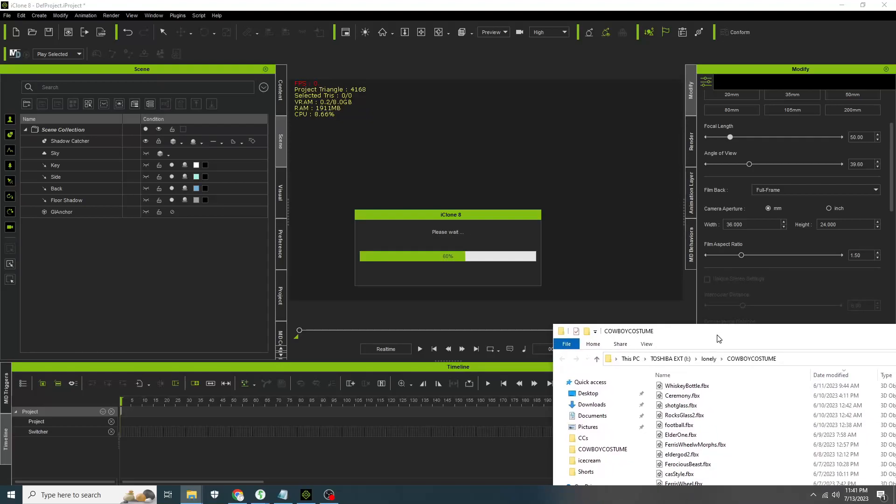
- Select the Ferris wheel frame and set its Move X and Y positions to 0
click(573, 247)
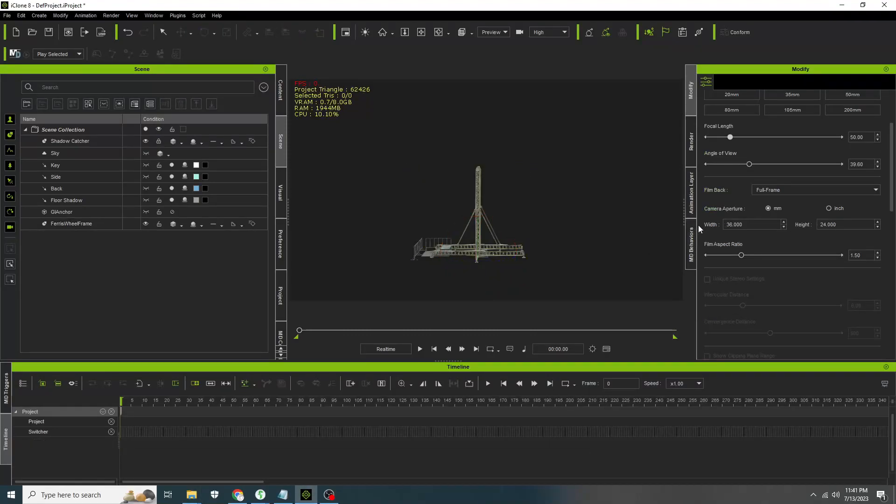
scroll(751, 114, up, 3)
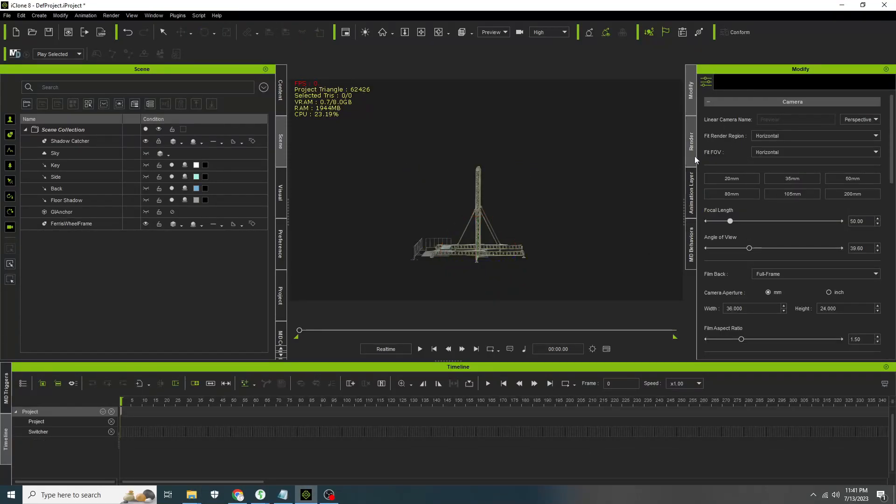
scroll(825, 141, down, 2)
scroll(825, 141, up, 2)
click(480, 247)
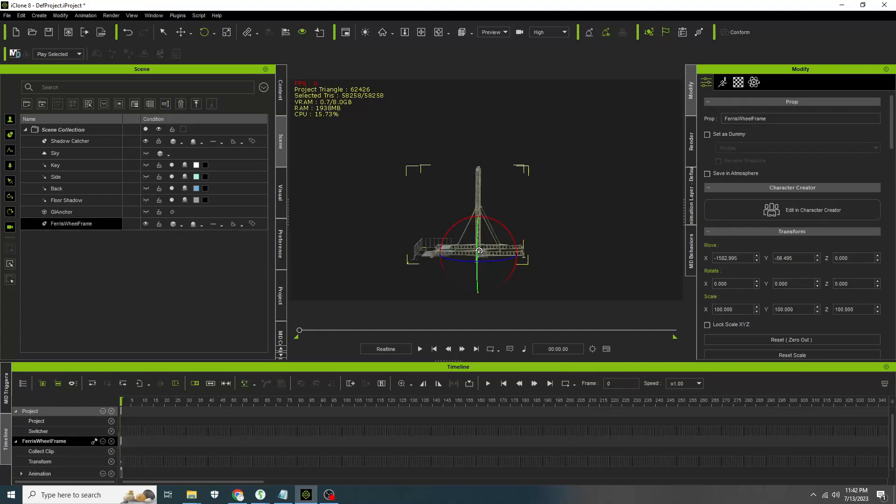
drag(746, 257, 588, 251)
text(0)
double_click(805, 257)
text(000)
click(848, 258)
- Import FerrisWheel.fbx from the COWBOYCOSTUME folder into the viewport
click(491, 253)
middle_drag(502, 254, 526, 201)
right_drag(534, 178, 644, 219)
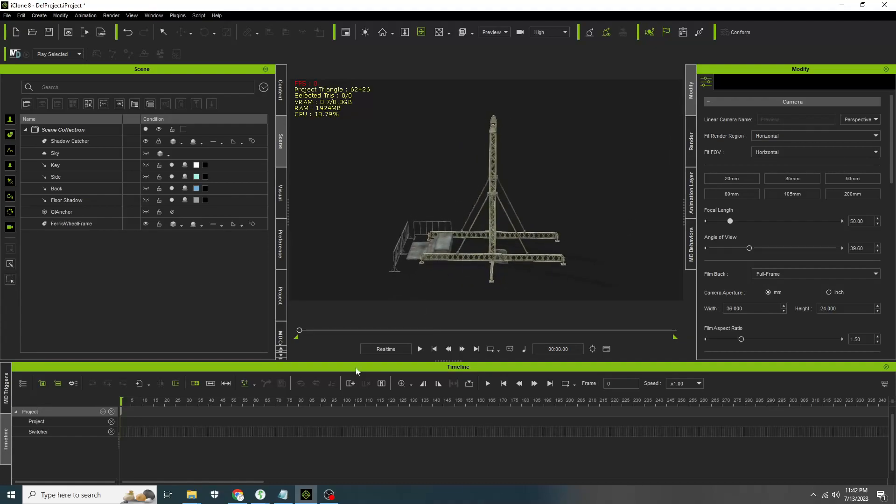
mouse_move(191, 496)
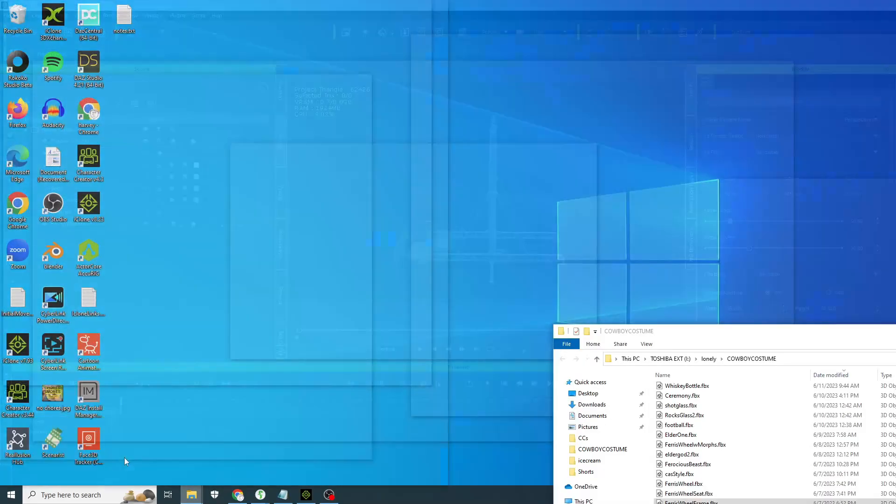
click(123, 462)
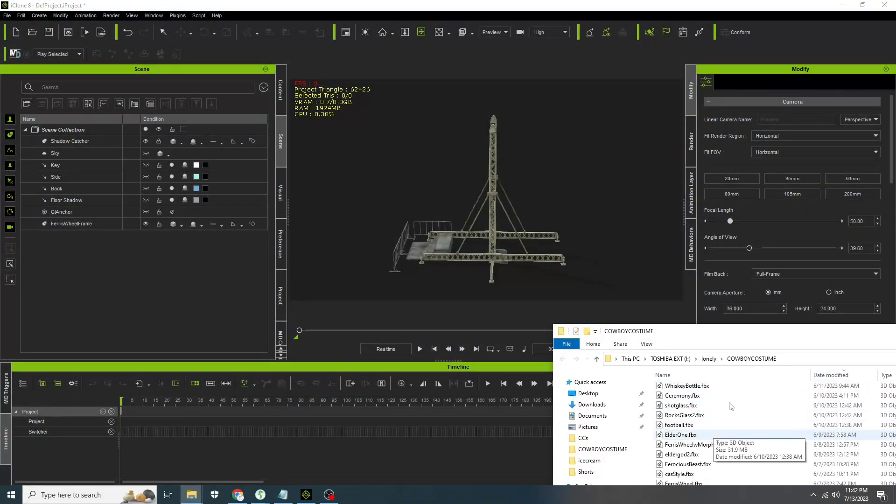
drag(747, 345, 801, 177)
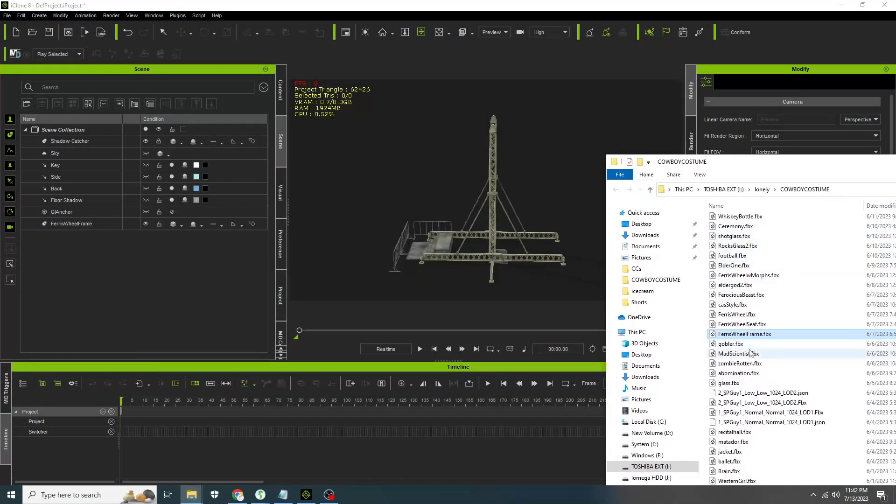
drag(738, 315, 360, 276)
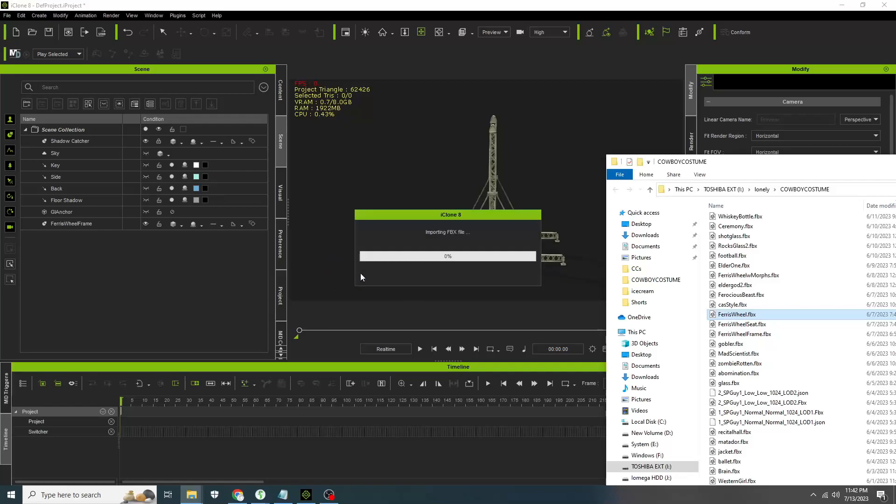
click(543, 137)
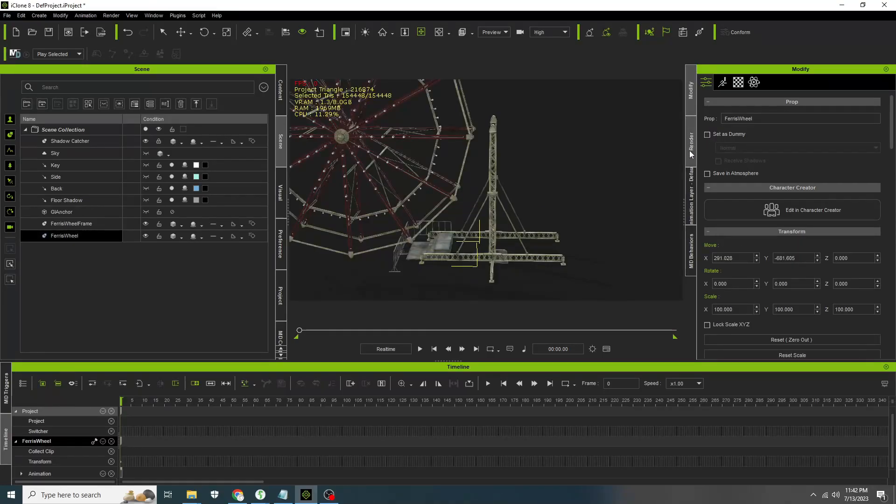
- Set the FerrisWheel prop's Move Y and X positions to 0
click(804, 260)
text(0)
click(744, 258)
text(0)
click(797, 261)
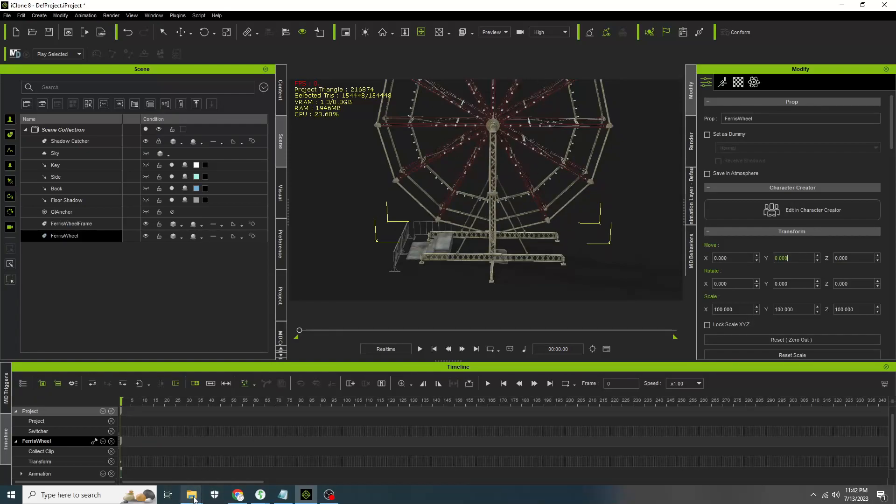
- Import FerrisWheelSeat.fbx from the COWBOYCOSTUME folder into the viewport and select it
mouse_move(192, 495)
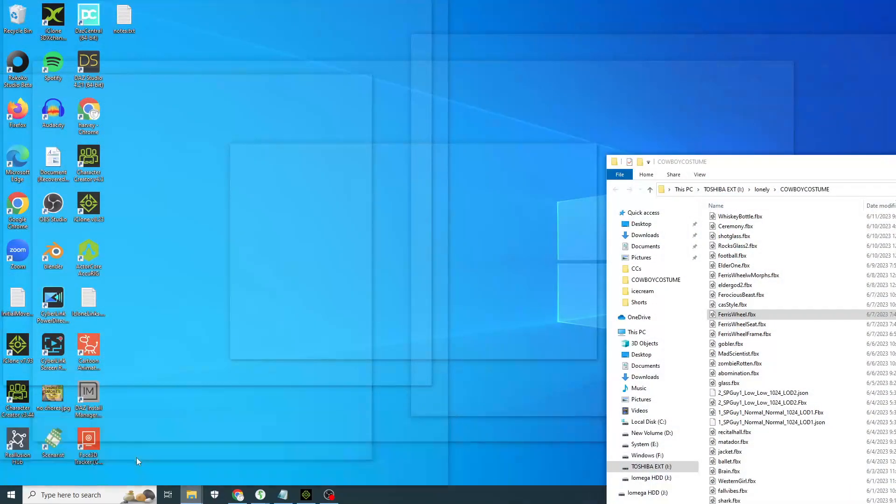
click(136, 458)
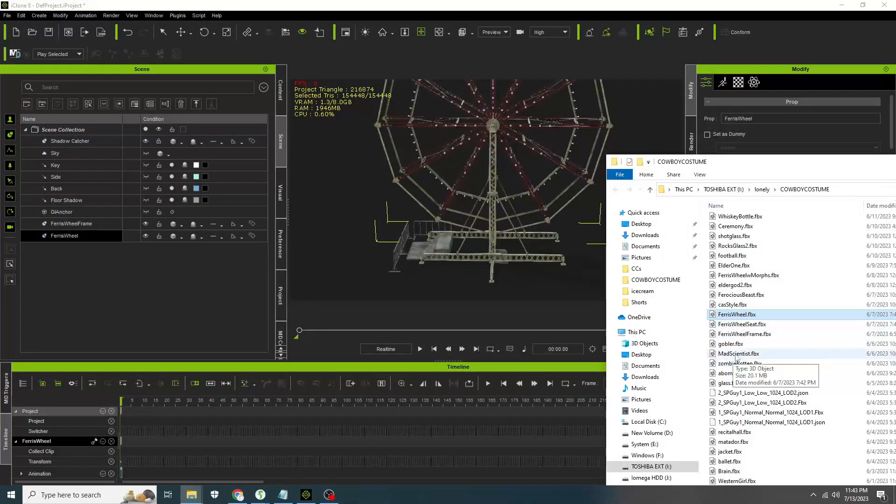
drag(751, 328, 355, 266)
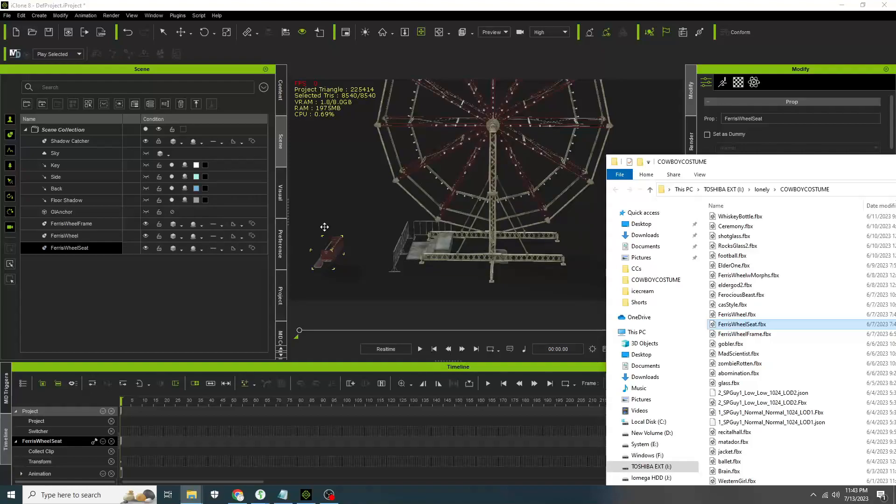
click(363, 226)
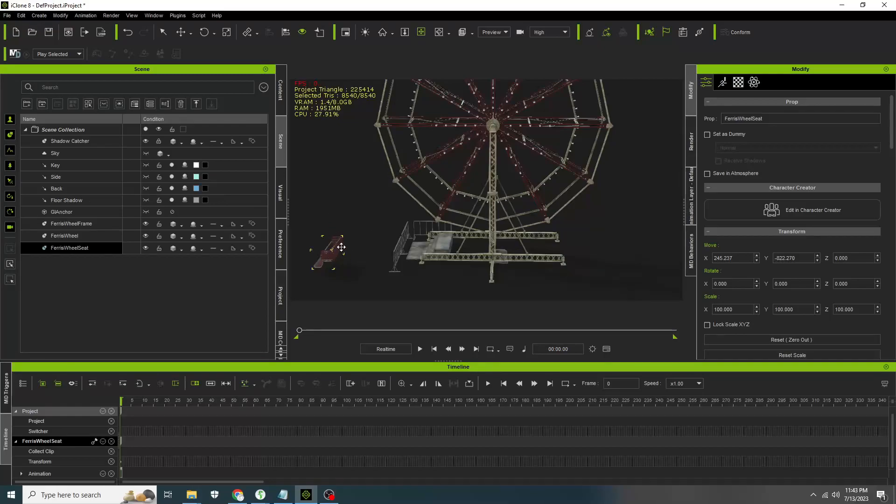
- Set the FerrisWheelSeat's Move X and Y positions to 0
key(ctrl+a)
text(0)
key(Tab)
text(0)
click(863, 255)
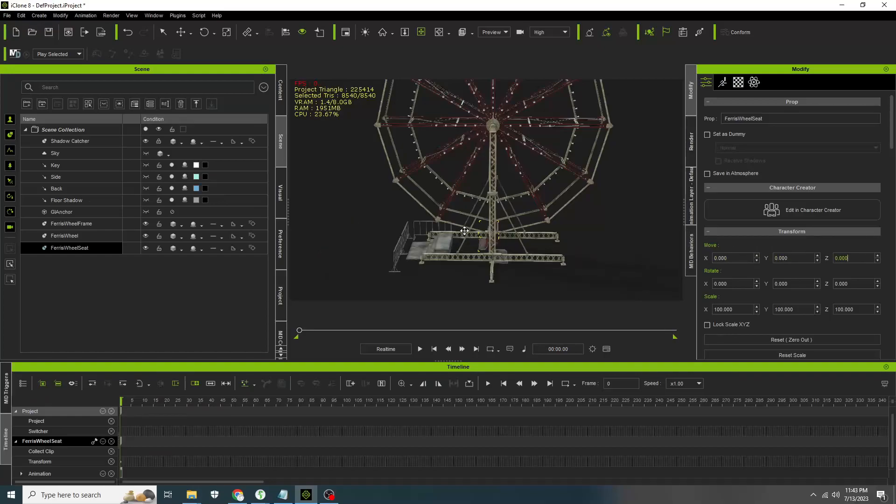
- Inspect where the seat sits on the wheel from several angles and zoom levels
right_drag(464, 231, 658, 232)
scroll(481, 238, up, 3)
scroll(487, 242, up, 6)
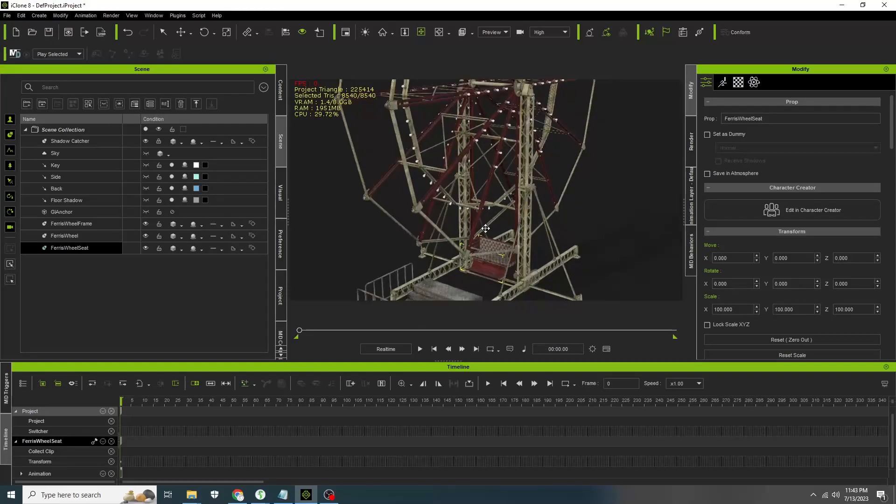
middle_drag(485, 255, 473, 154)
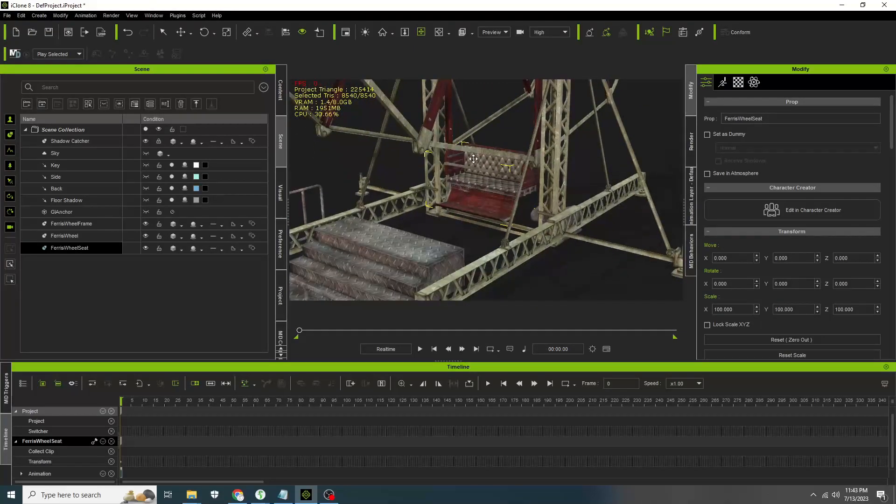
right_drag(460, 170, 485, 190)
scroll(485, 190, down, 5)
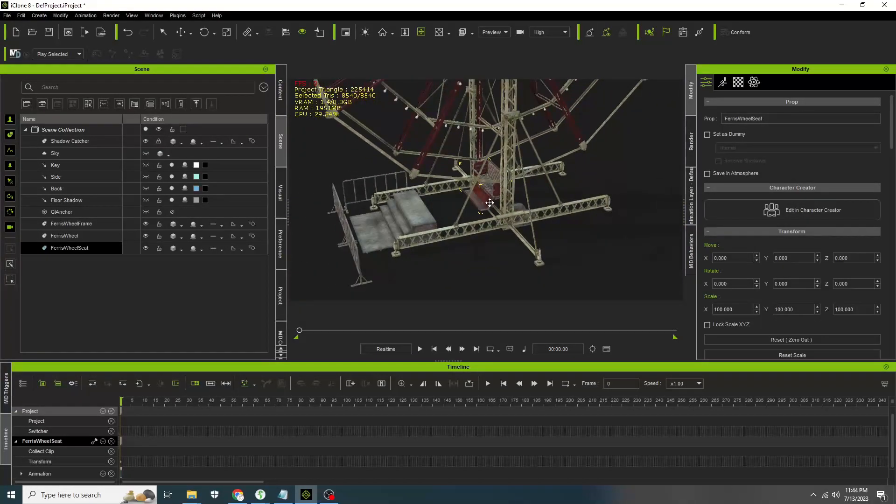
middle_drag(491, 202, 487, 274)
right_drag(487, 274, 462, 268)
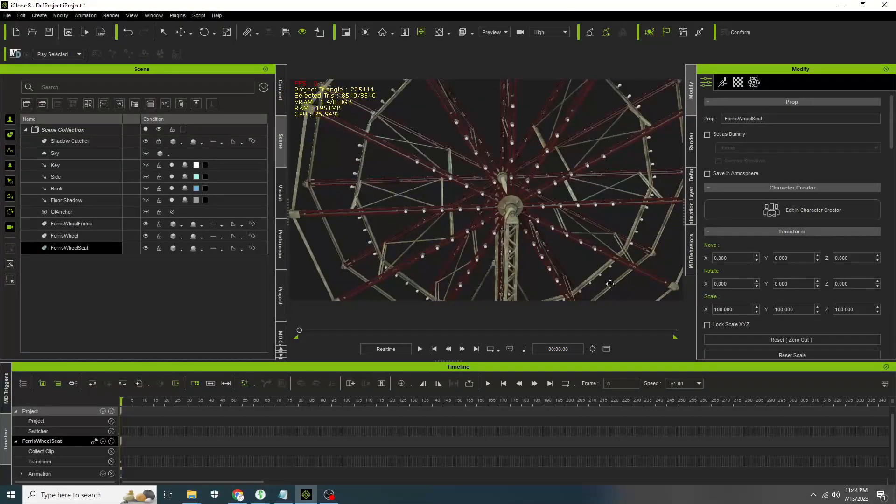
scroll(512, 204, down, 10)
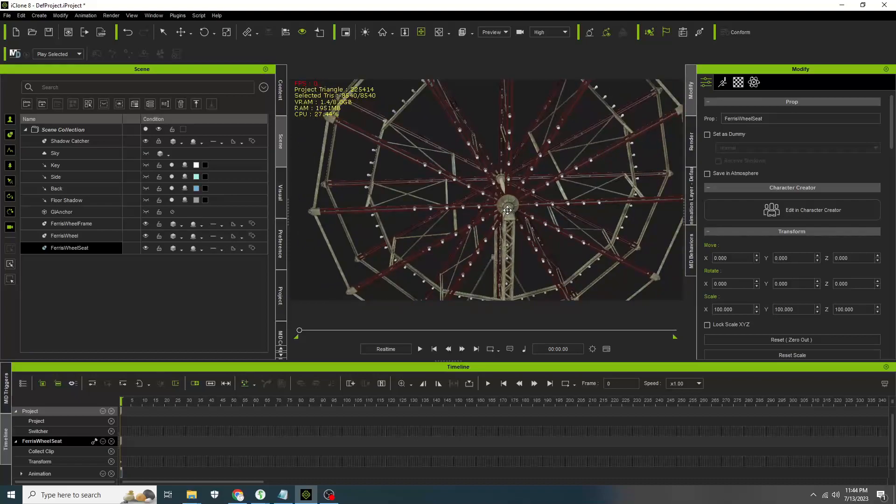
right_drag(478, 233, 514, 171)
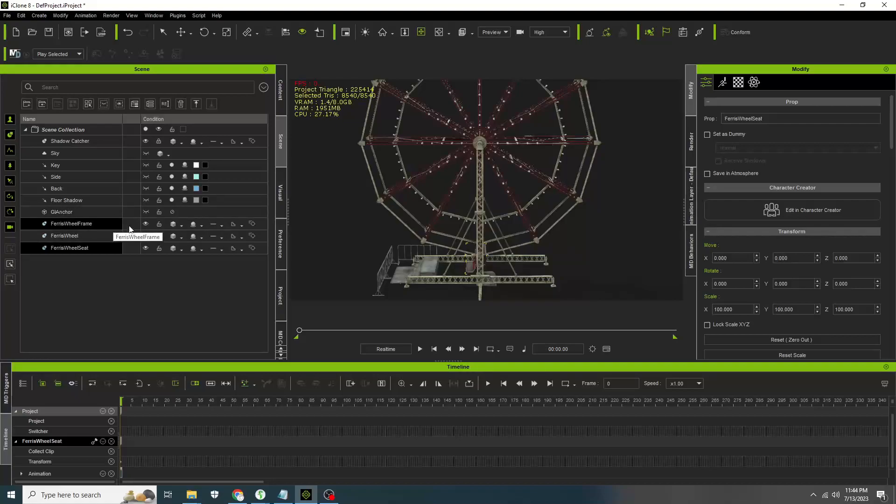
- Hide the FerrisWheelFrame, FerrisWheel and FerrisWheelSeat objects in the scene list
click(145, 224)
click(145, 236)
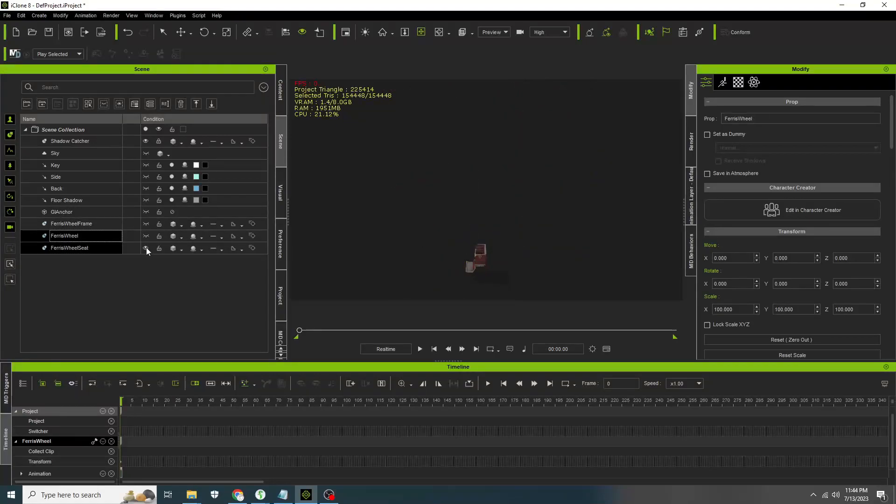
click(146, 247)
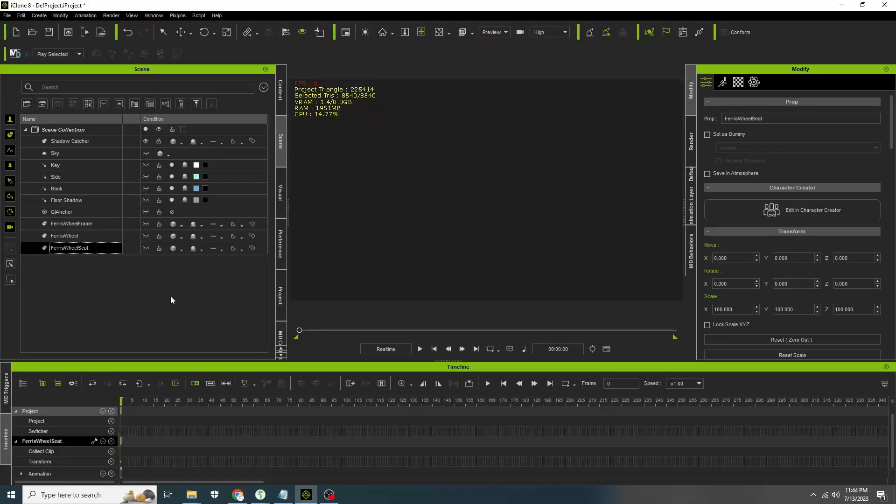
- Add the Cylinder_002 prop from the 3D Blocks content library to the scene
click(280, 90)
scroll(233, 254, down, 5)
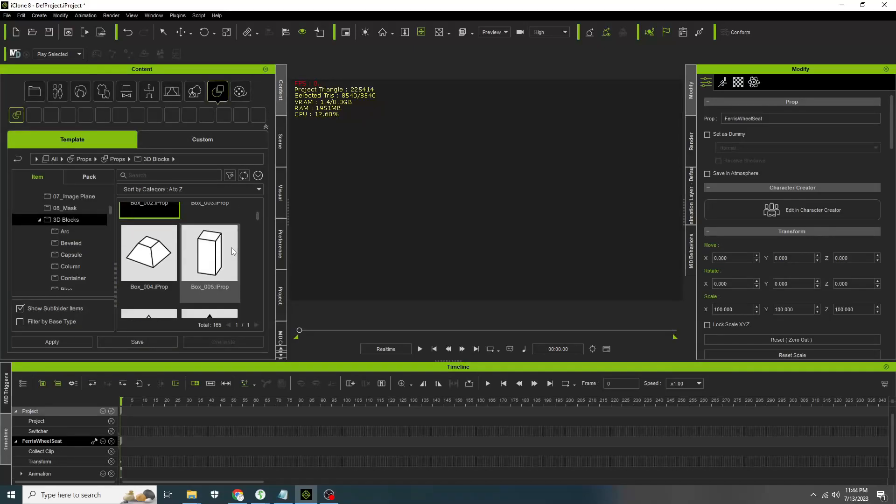
scroll(229, 248, down, 5)
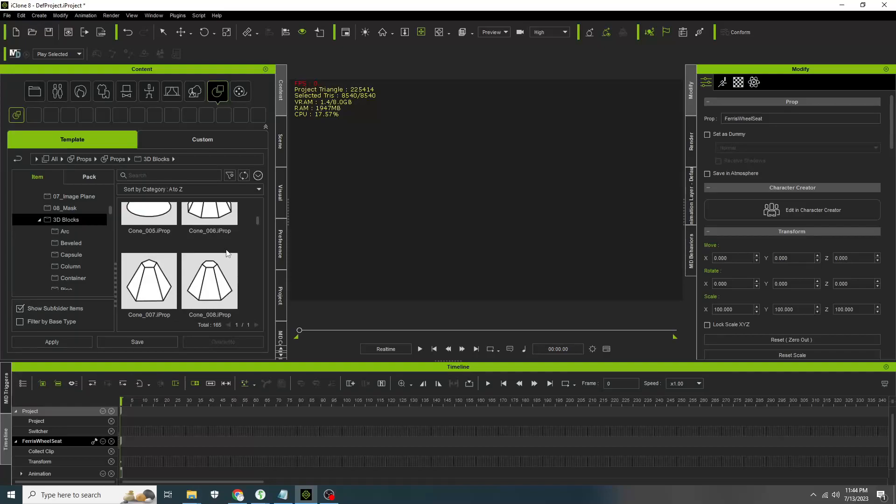
scroll(226, 251, down, 4)
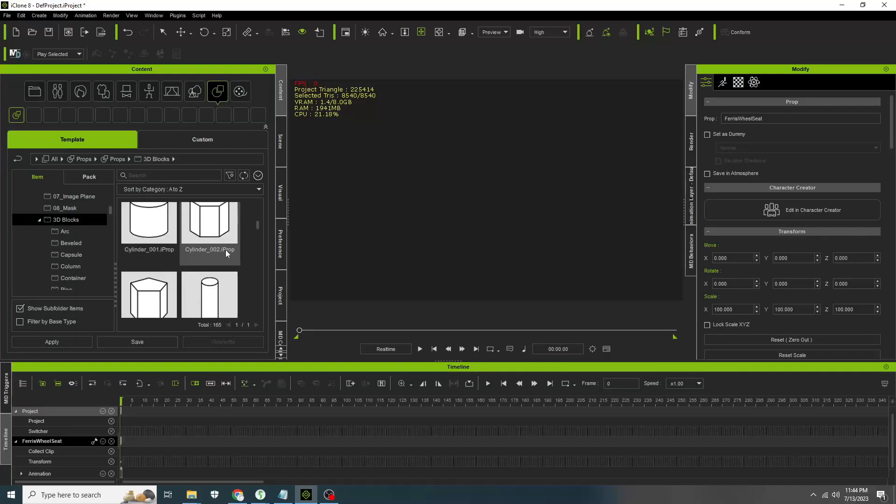
double_click(222, 230)
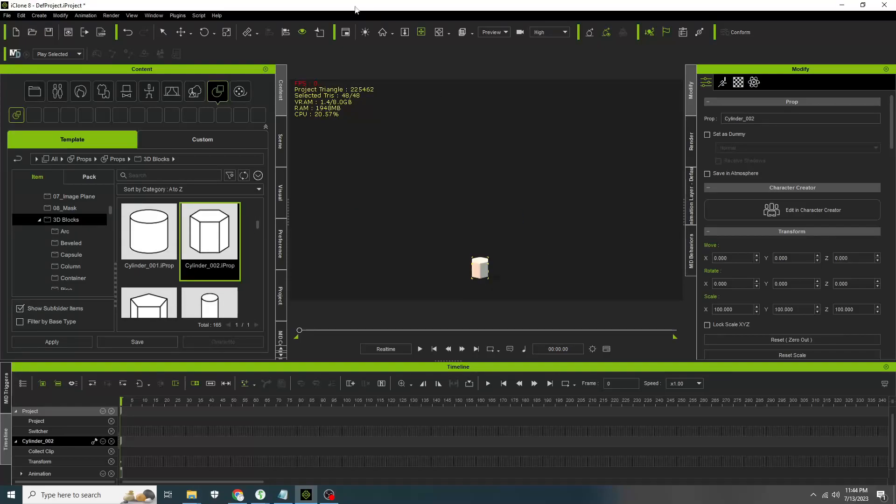
- Rotate the cylinder on Y, setting its Rotate Y to 90
click(204, 34)
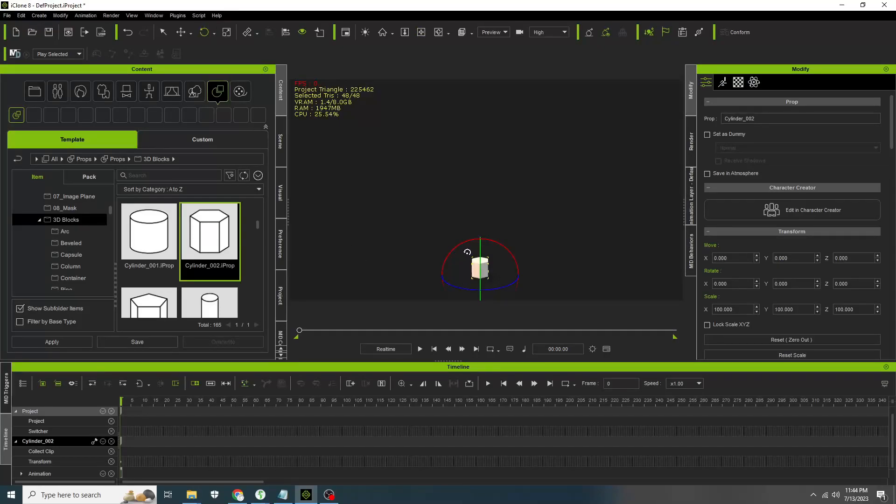
drag(480, 251, 430, 231)
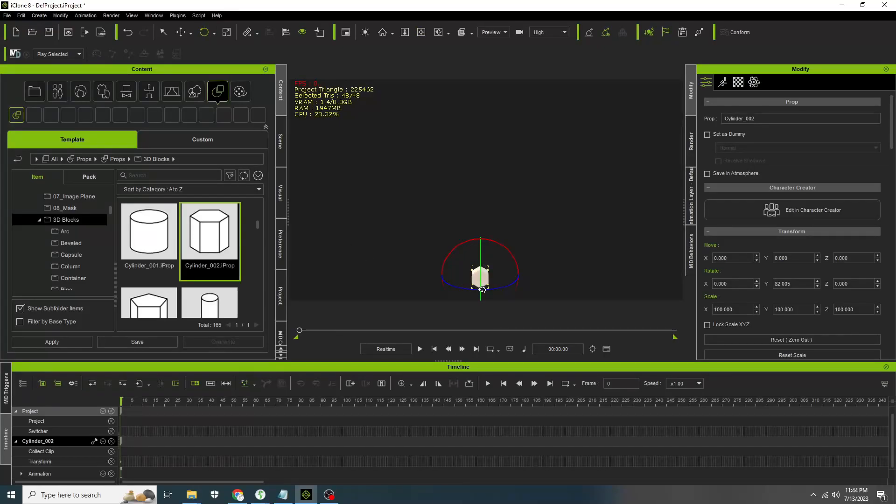
key(ctrl+a)
text(90)
key(Return)
- Raise the cylinder to about 588 on Z and scale it uniformly to about 290
click(180, 32)
drag(483, 238, 472, 131)
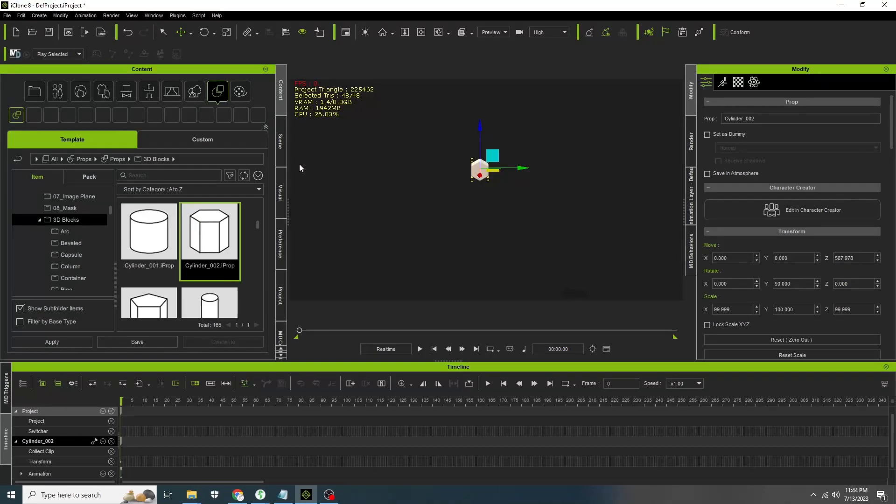
click(227, 31)
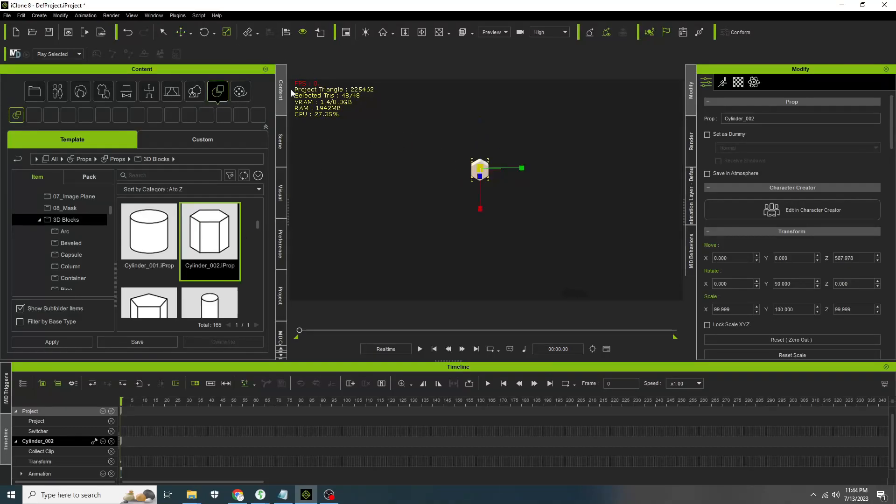
drag(481, 167, 662, 71)
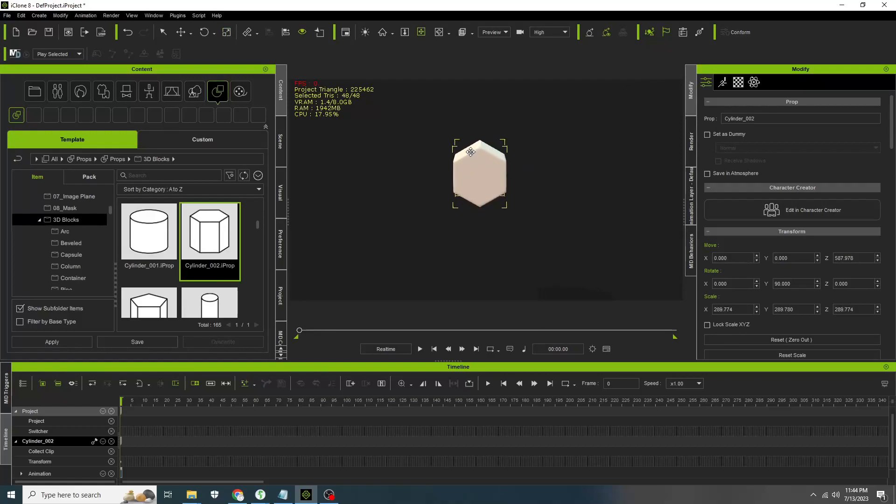
- Scale the cylinder along Z only to about 78, making it a thin disc
right_drag(475, 151, 624, 155)
click(227, 32)
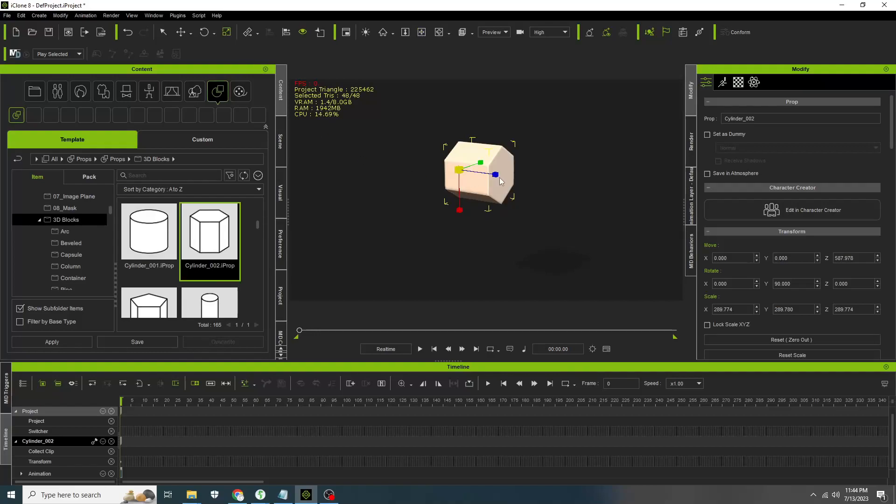
drag(497, 176, 377, 175)
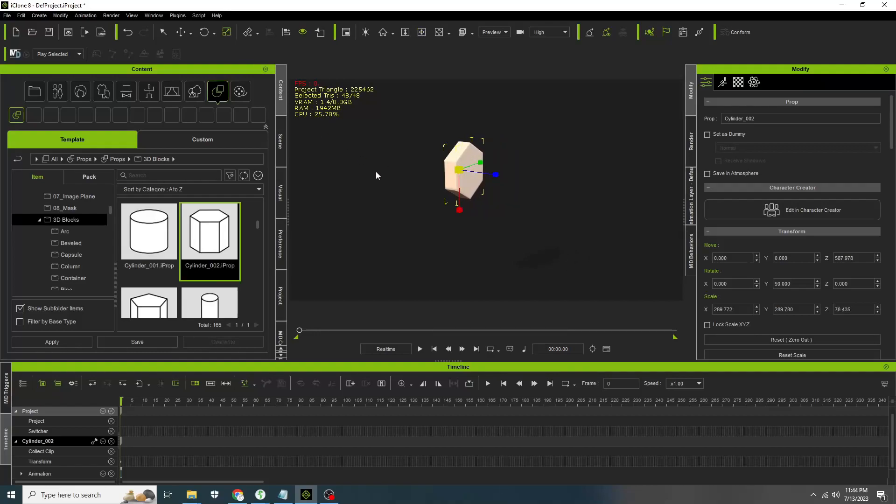
- Set the cylinder's pivot to the middle point
right_drag(522, 146, 333, 180)
click(892, 143)
drag(892, 142, 891, 347)
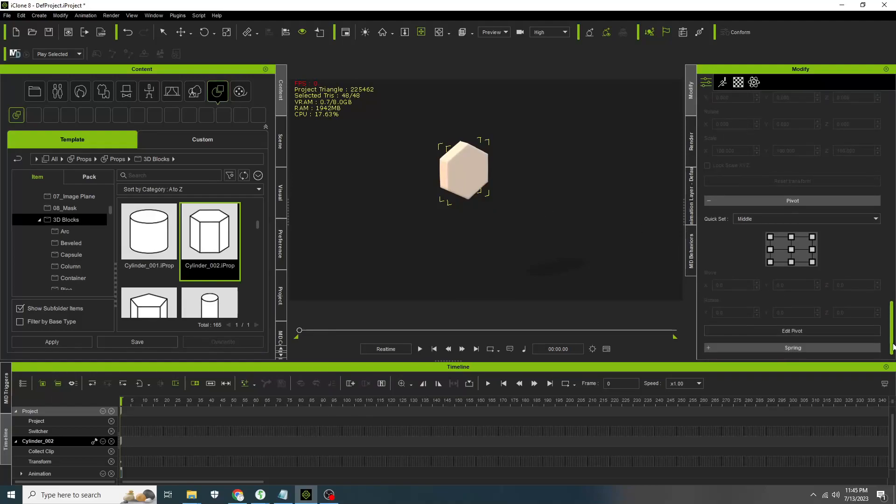
click(792, 250)
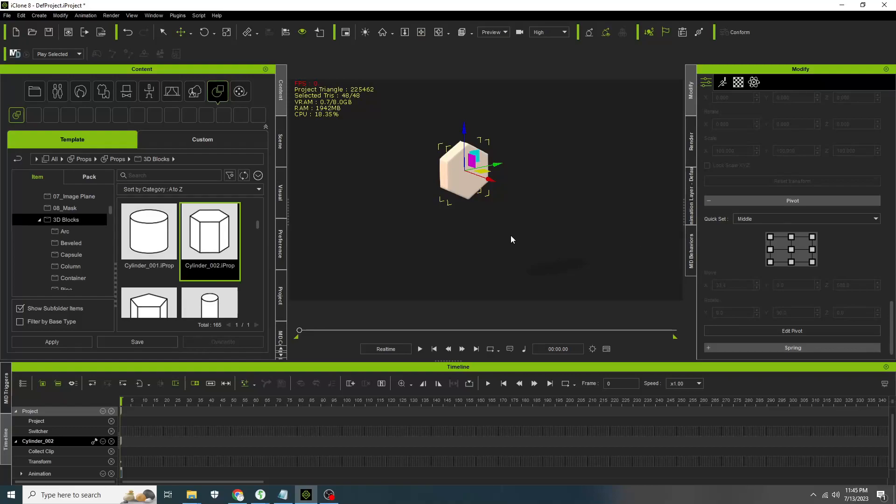
- Add the Box_002 prop from the 3D Blocks content library to the scene
key(x)
drag(260, 228, 259, 210)
scroll(259, 218, down, 5)
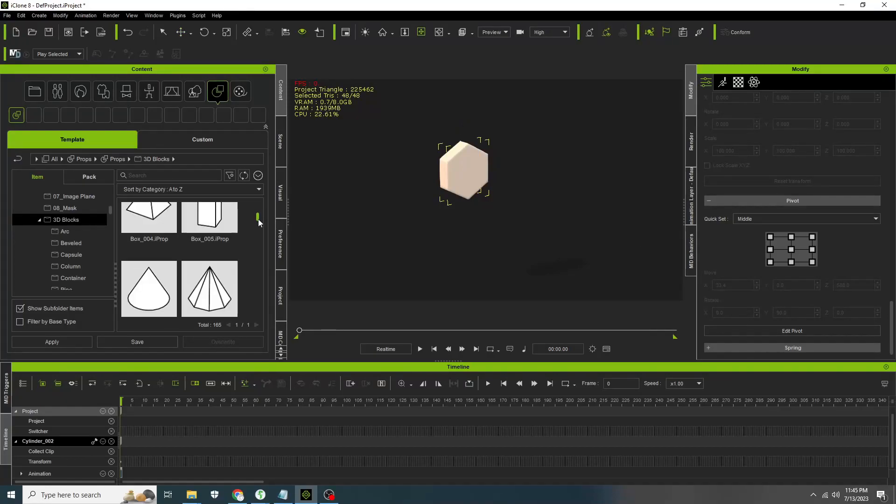
double_click(147, 247)
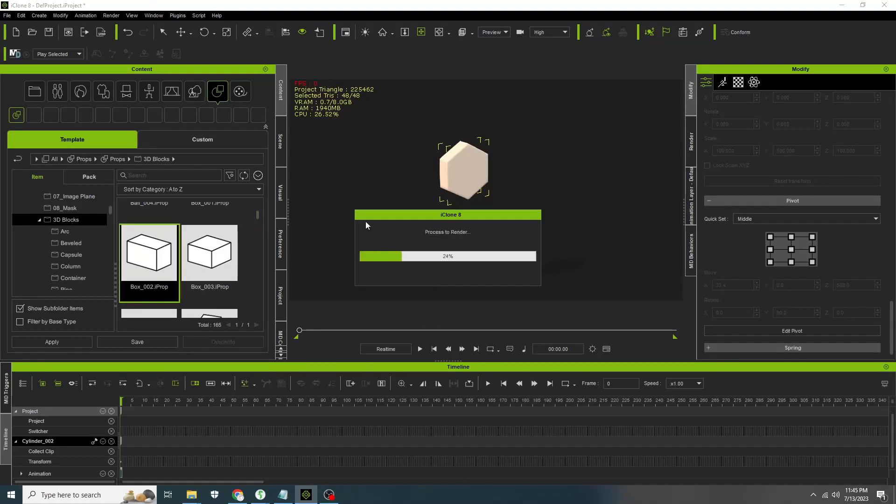
- Select the cylinder and set its Move X to 0
right_drag(543, 222, 690, 187)
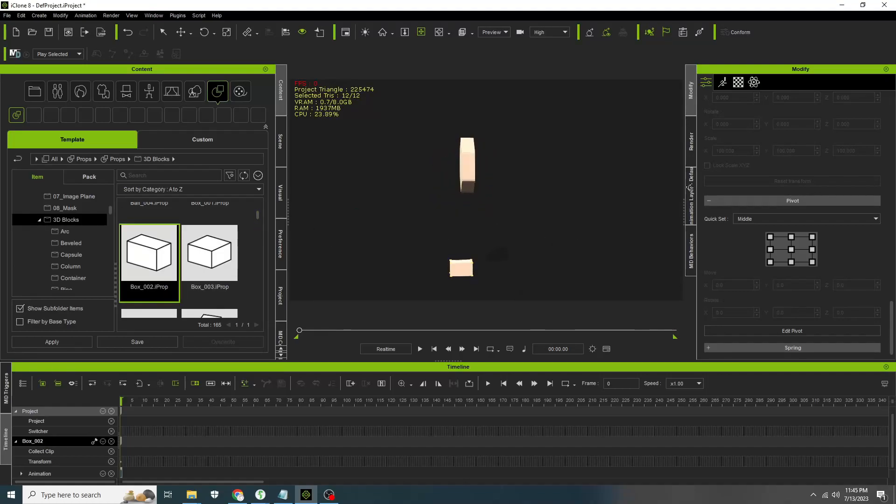
right_click(675, 207)
drag(894, 319, 894, 124)
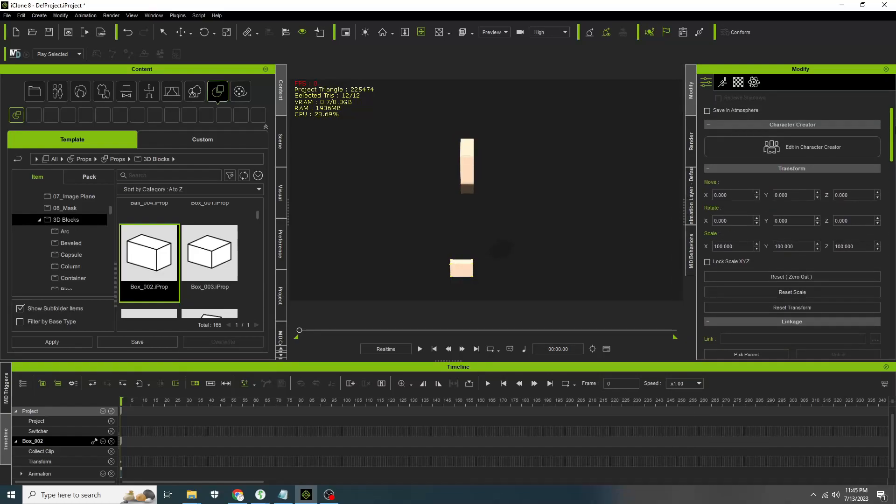
click(469, 180)
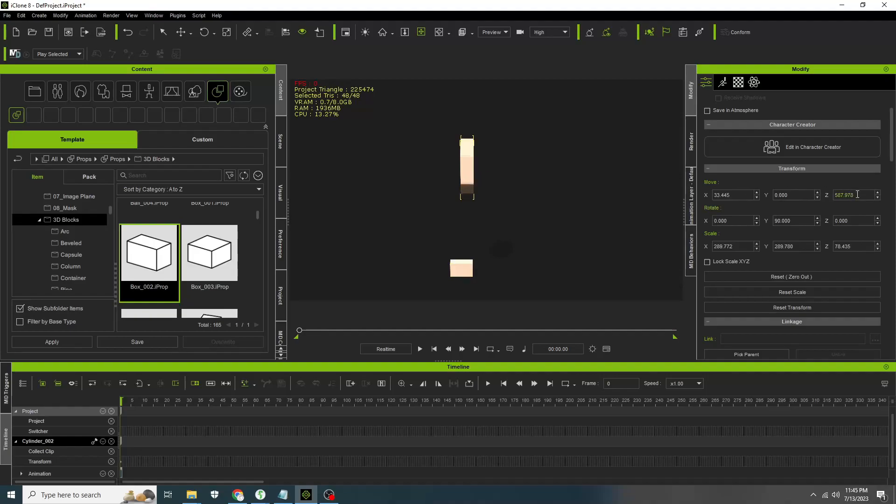
click(740, 195)
key(Return)
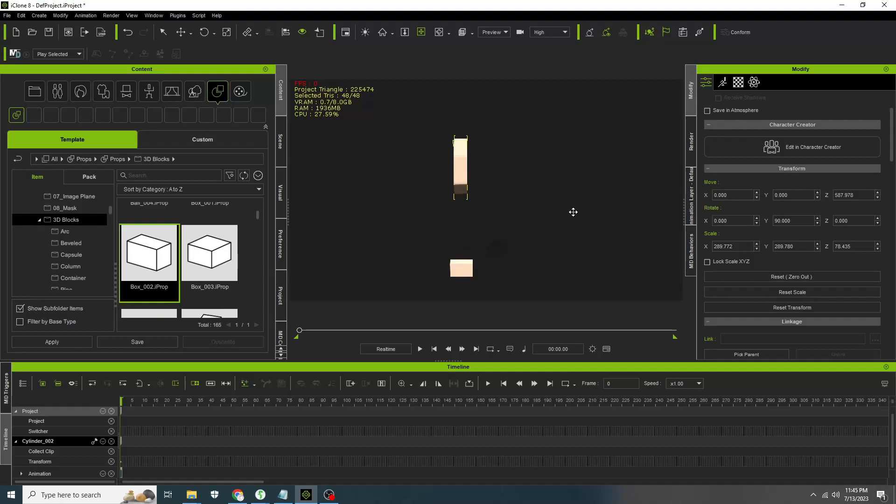
- Activate physics on the cylinder as a Kinematic rigid body and play the simulation from the start
right_drag(574, 212, 269, 232)
right_click(514, 195)
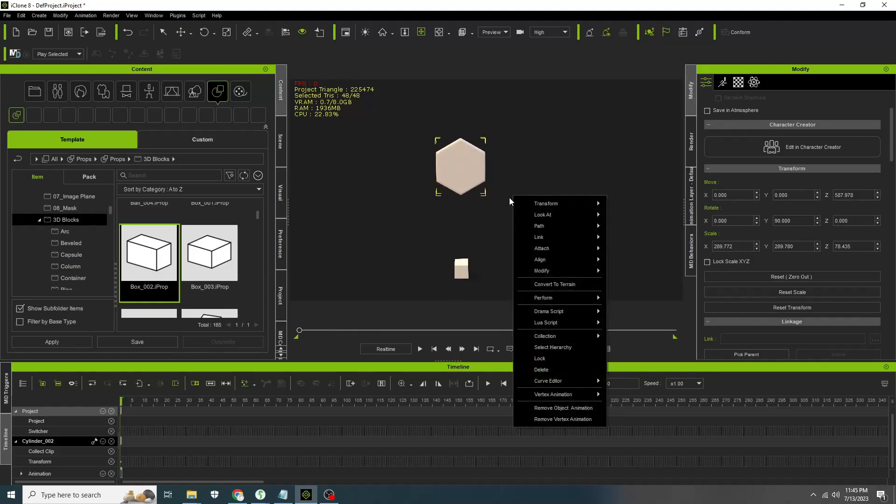
click(469, 258)
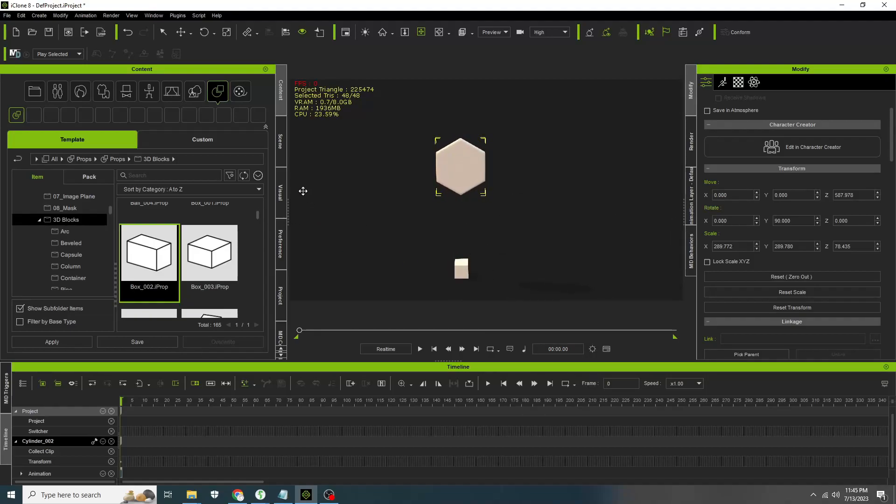
right_drag(446, 212, 472, 213)
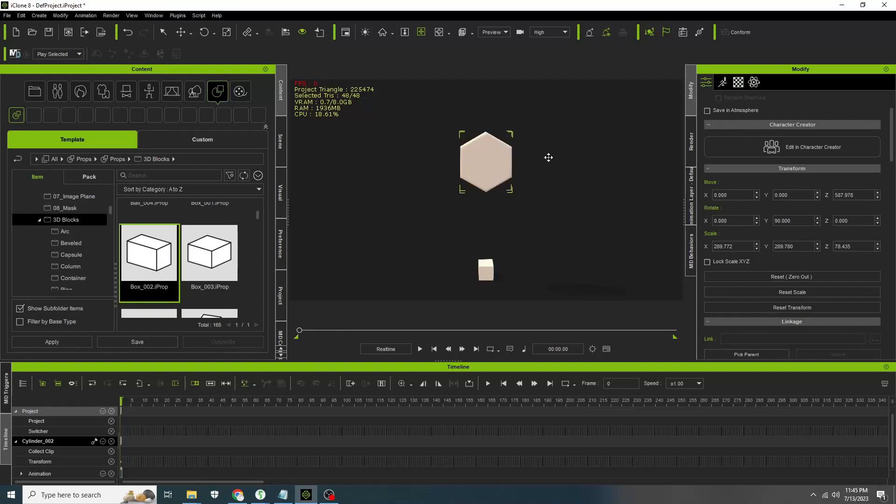
drag(561, 158, 548, 167)
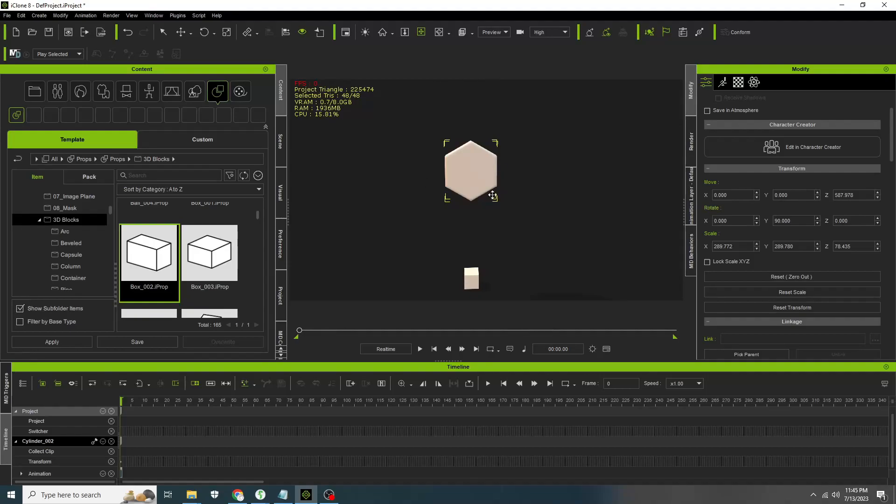
click(754, 83)
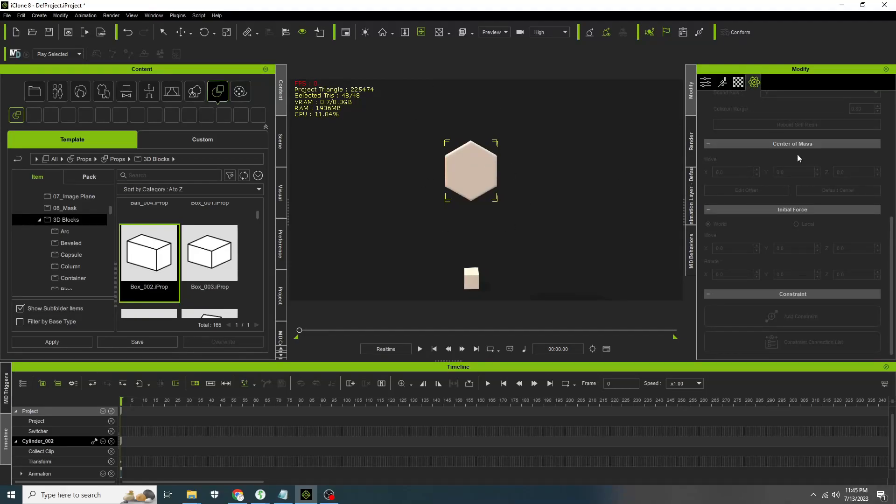
scroll(797, 156, up, 2)
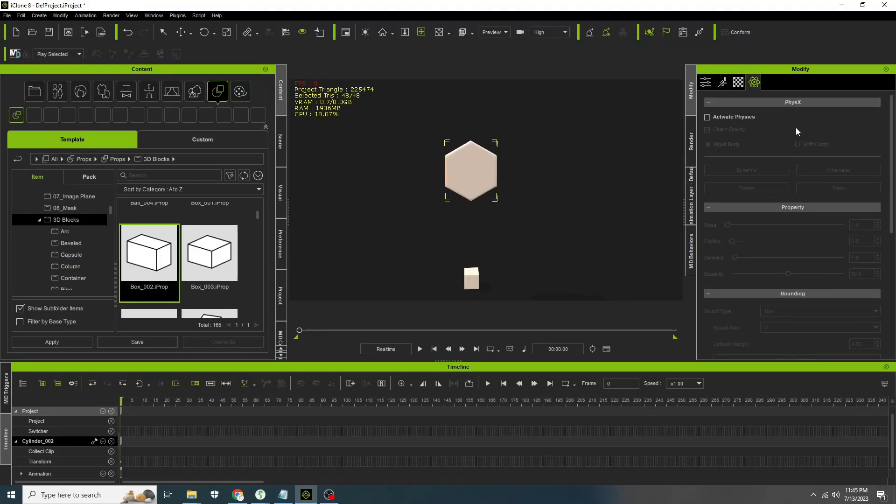
click(735, 117)
click(836, 170)
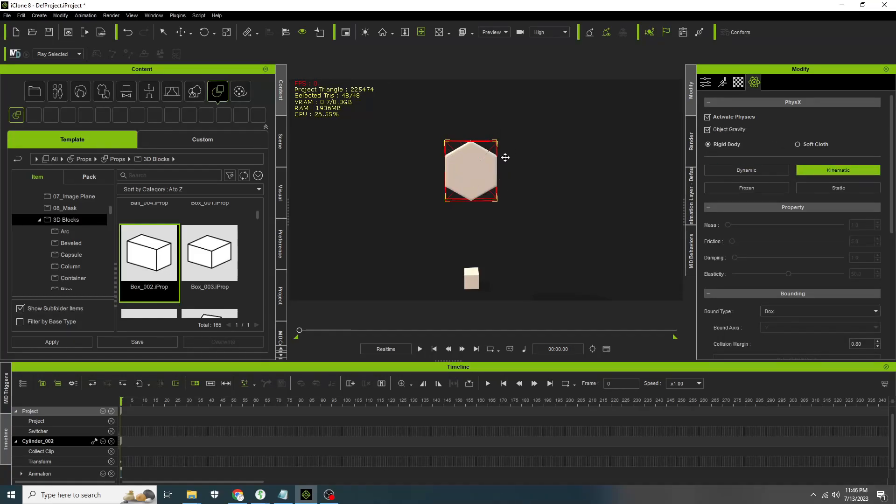
click(420, 348)
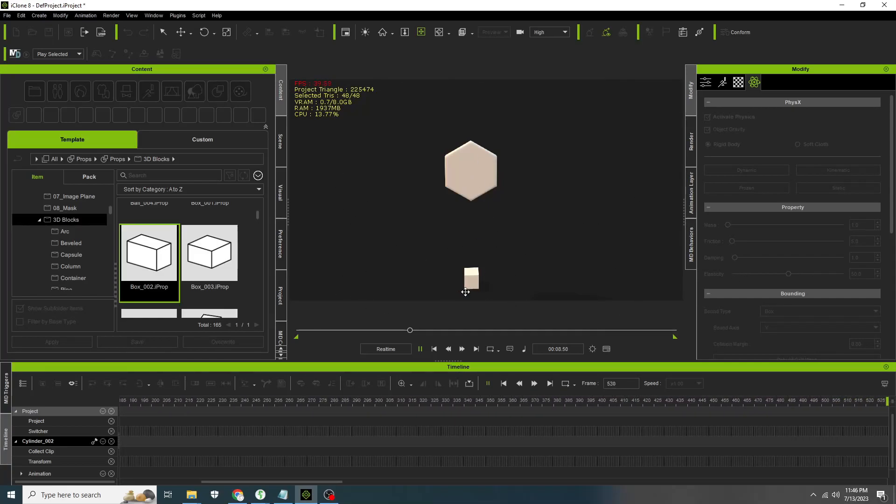
click(435, 350)
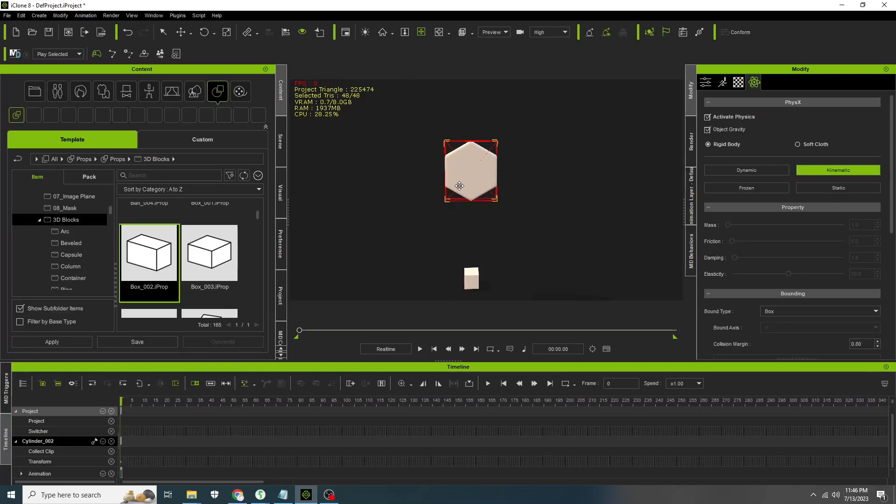
- Select the box, activate physics on it as a Dynamic body, and play the simulation to test it
click(473, 274)
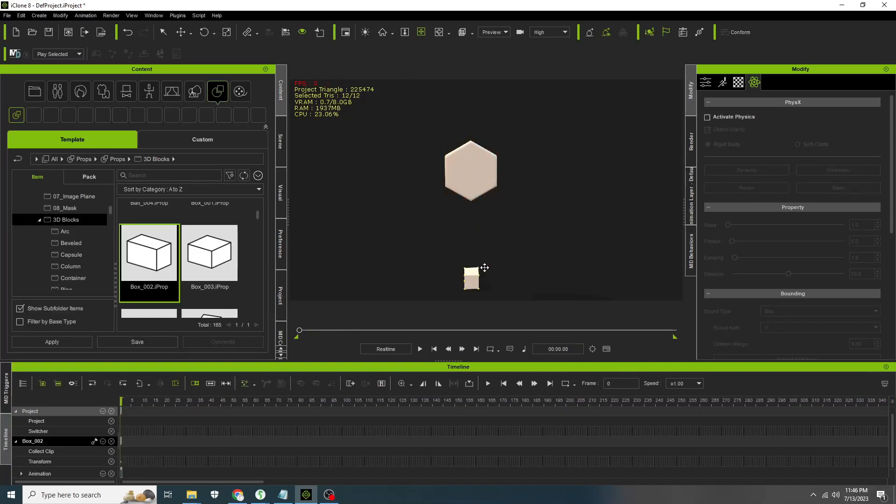
click(720, 115)
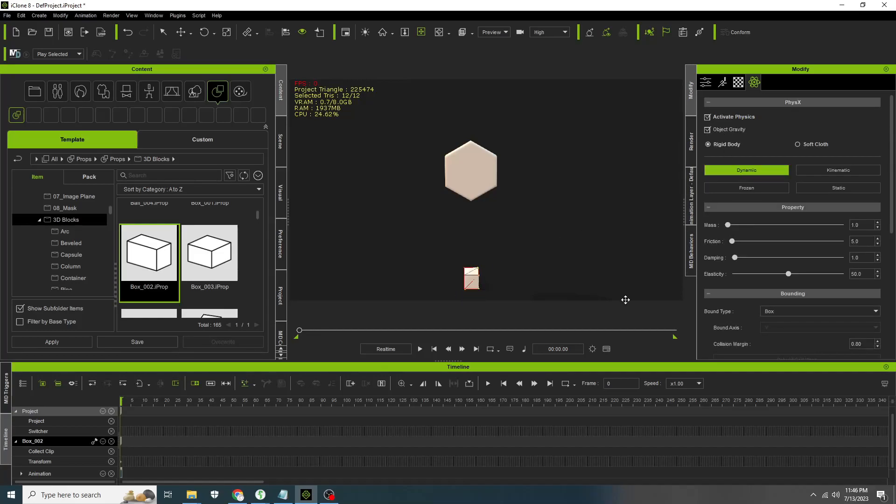
click(421, 348)
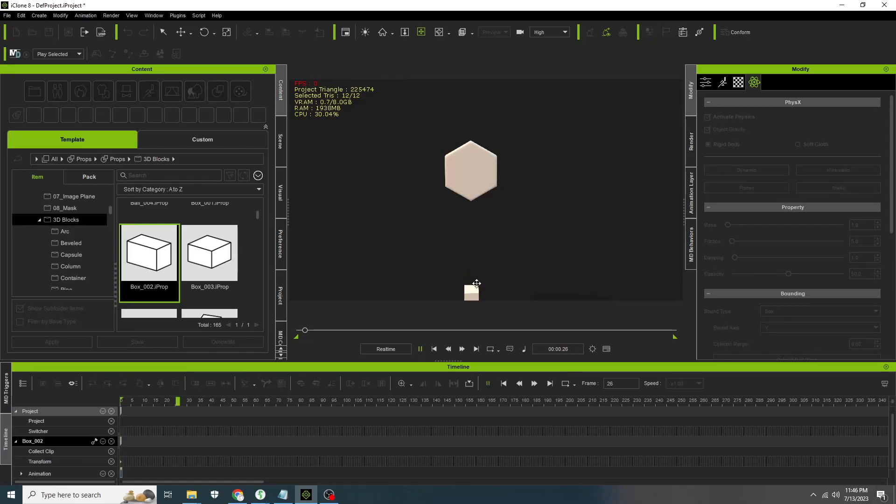
click(434, 349)
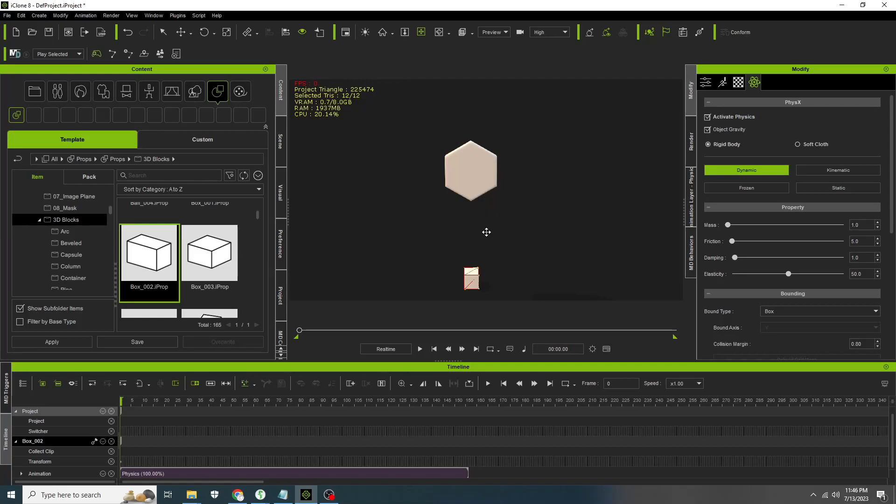
- Add a Hinge constraint to the box
drag(487, 232, 481, 215)
right_drag(516, 223, 532, 242)
right_drag(442, 221, 528, 231)
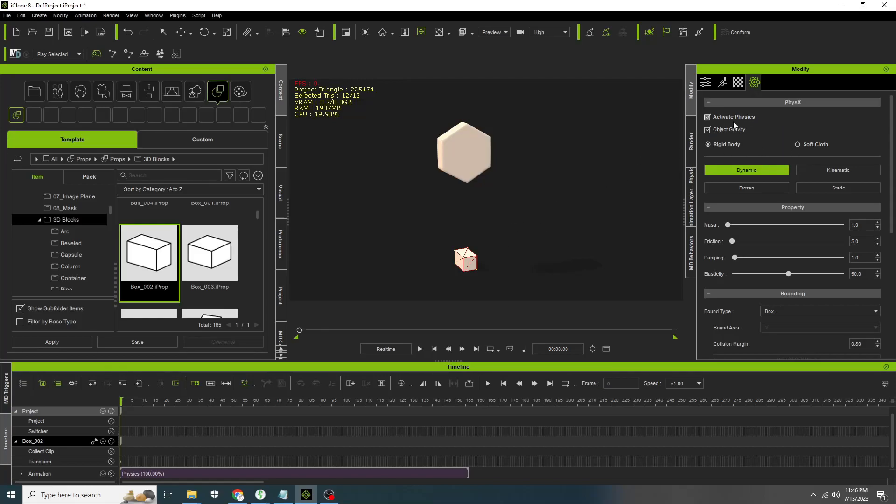
scroll(791, 280, down, 5)
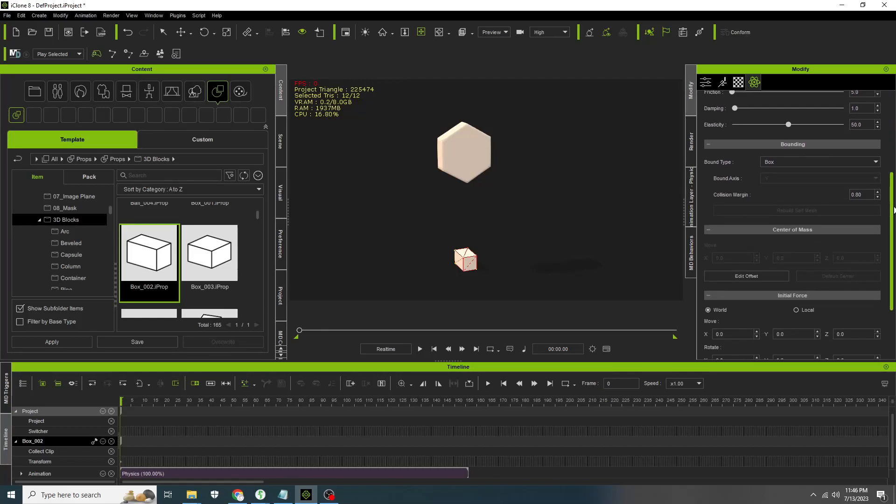
click(791, 318)
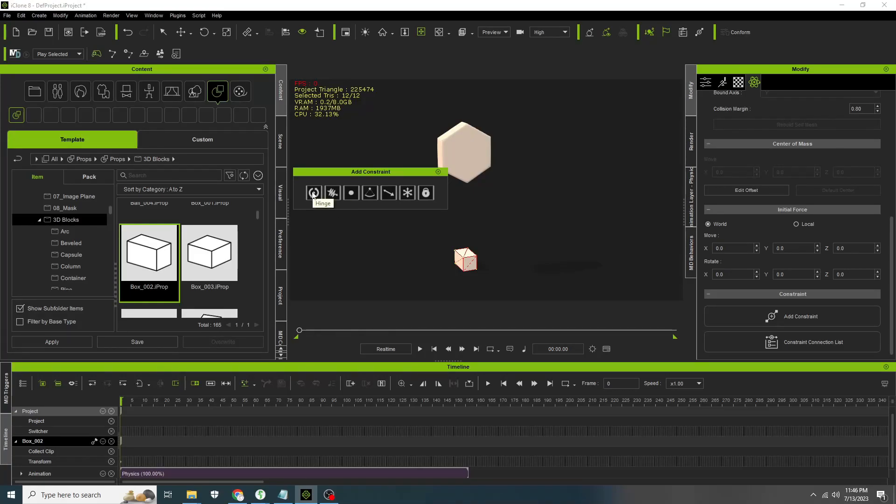
drag(314, 195, 475, 263)
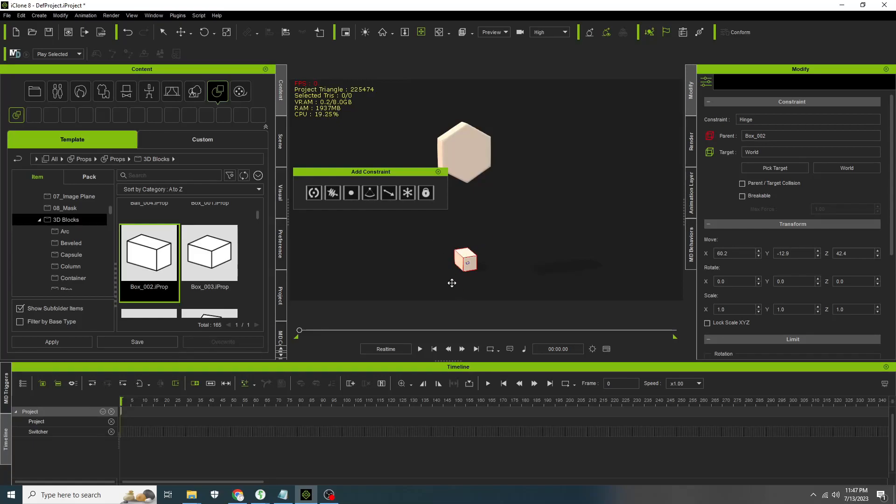
- Move the hinge constraint toward the box's top, to about Y 4.4 and Z 58.6
scroll(475, 260, up, 3)
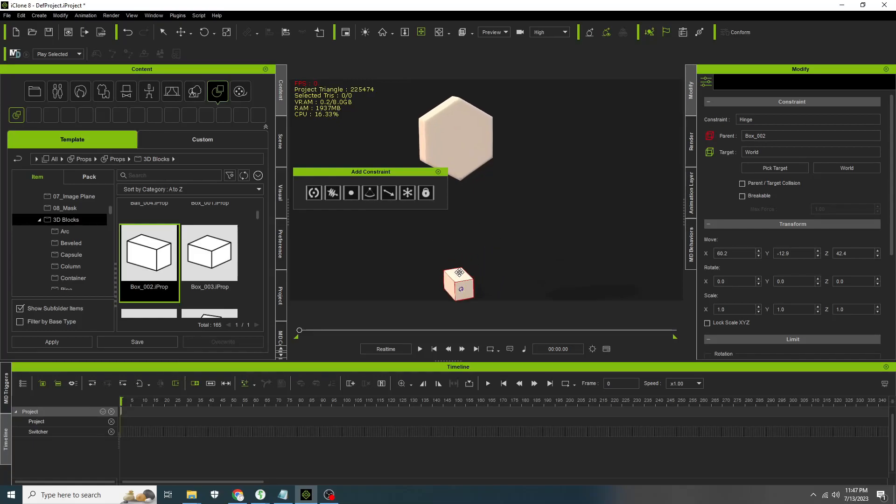
drag(474, 261, 530, 221)
scroll(530, 222, up, 6)
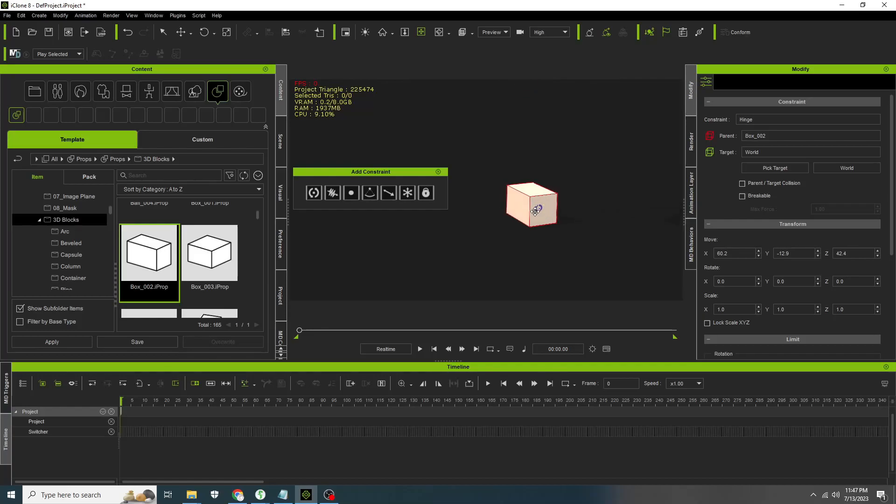
middle_drag(530, 222, 502, 220)
right_drag(503, 221, 431, 186)
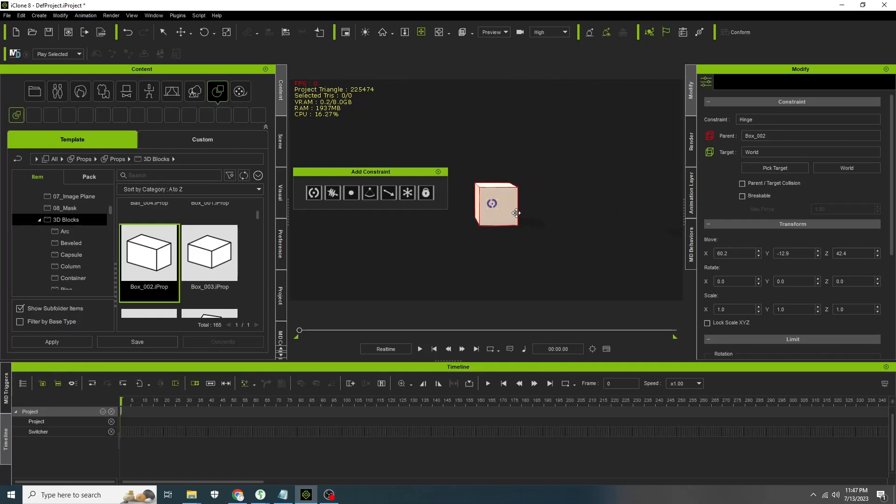
scroll(502, 216, up, 2)
scroll(502, 216, up, 4)
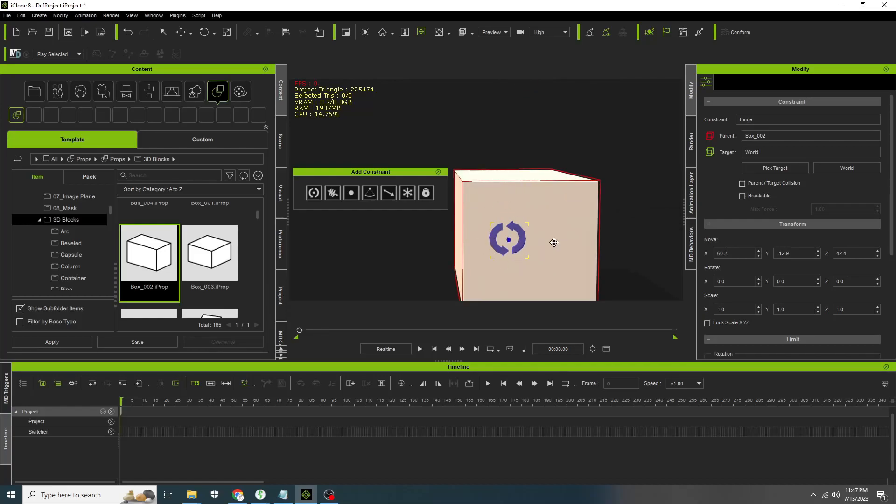
scroll(531, 249, down, 4)
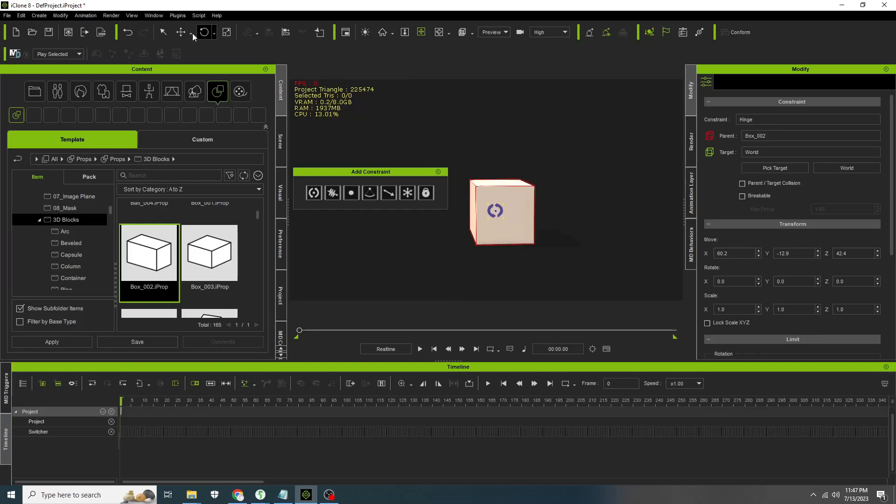
click(495, 211)
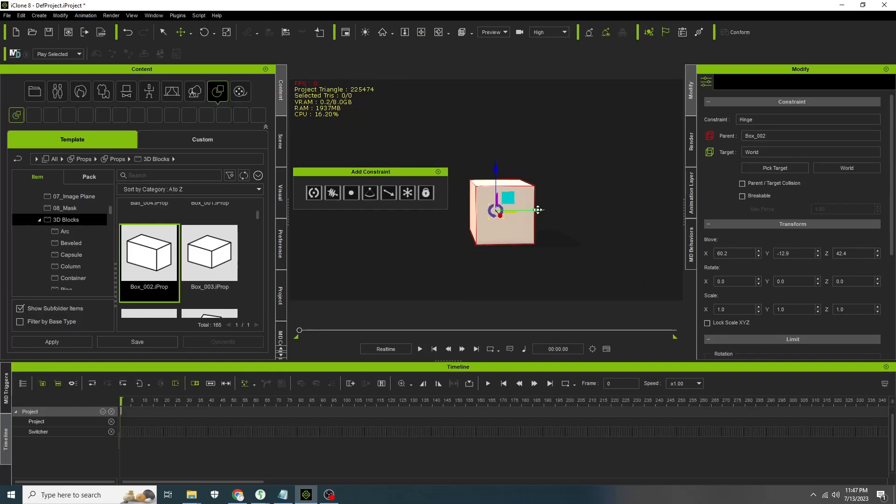
drag(538, 209, 551, 210)
drag(510, 175, 509, 161)
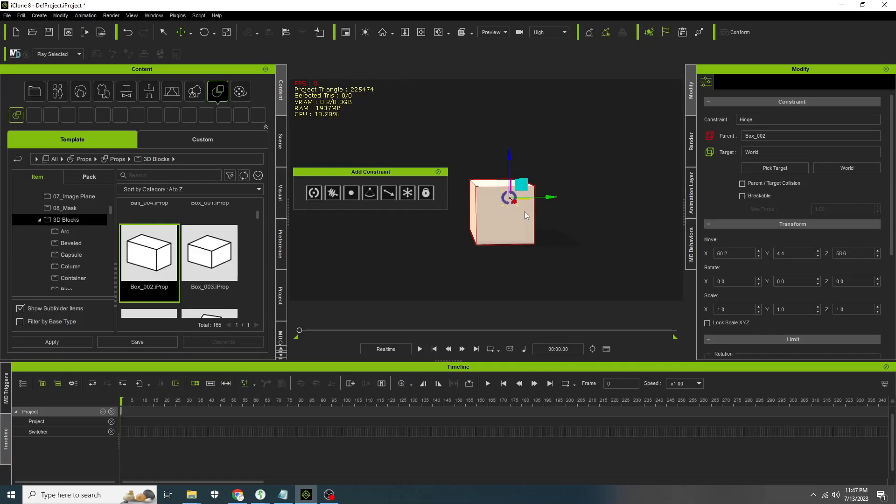
scroll(498, 228, down, 2)
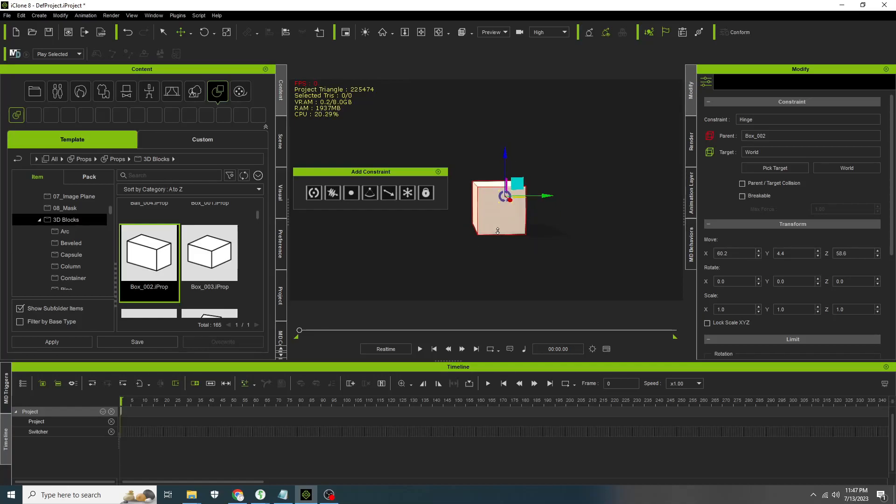
- Set the hinge constraint's target to the cylinder
click(438, 172)
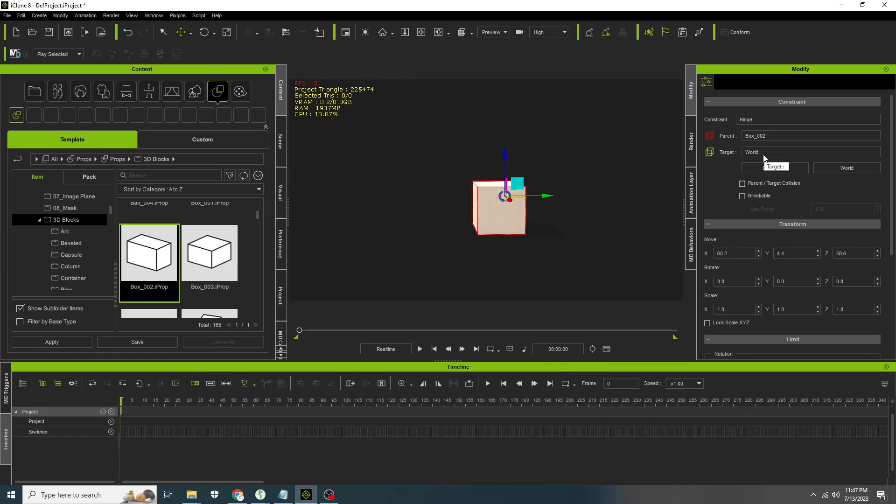
scroll(587, 194, down, 3)
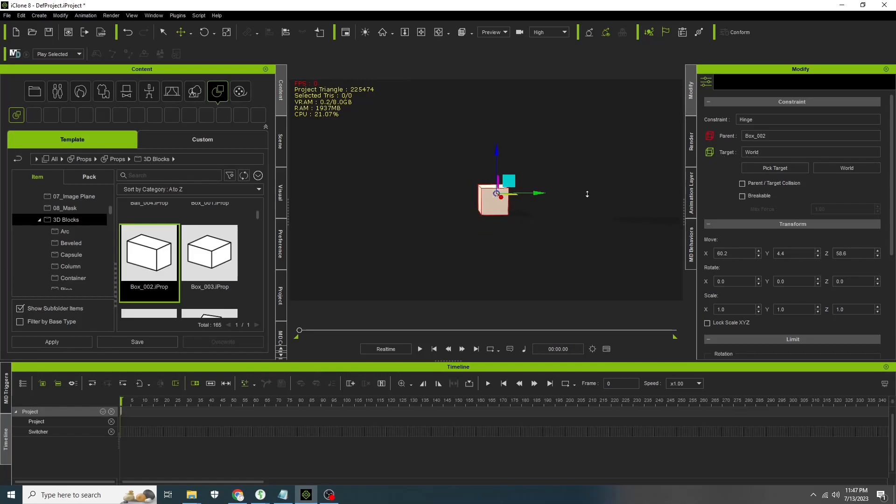
middle_drag(578, 149, 556, 224)
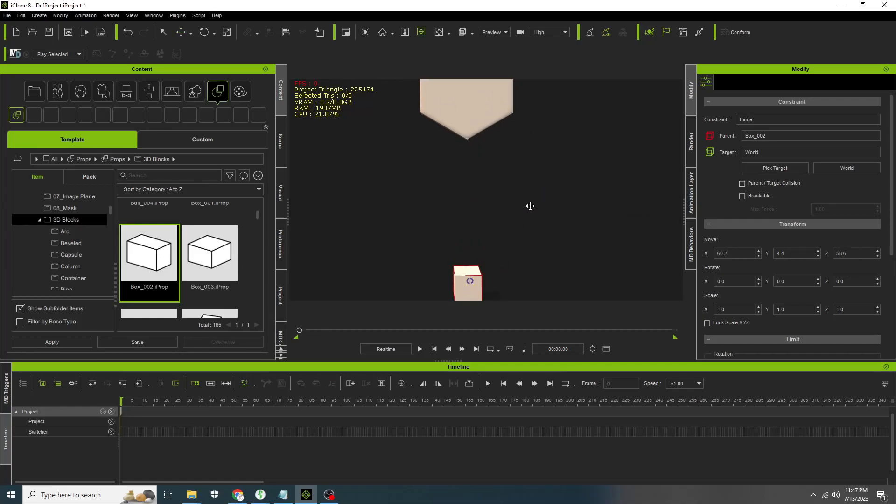
click(786, 169)
click(457, 98)
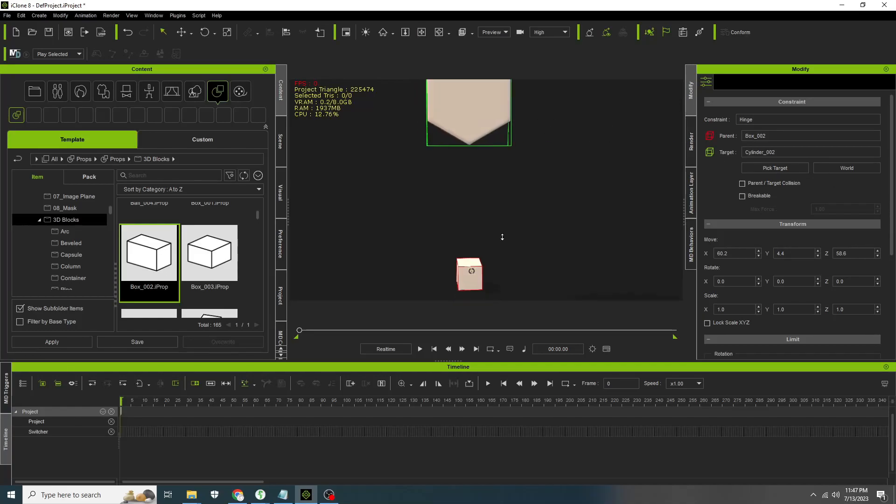
- Play the simulation from the start to test the hinged box
click(420, 350)
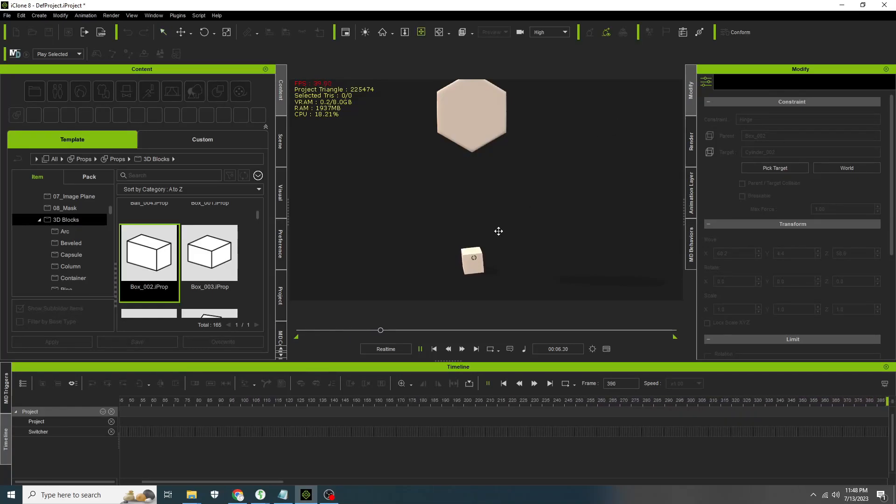
scroll(468, 271, up, 3)
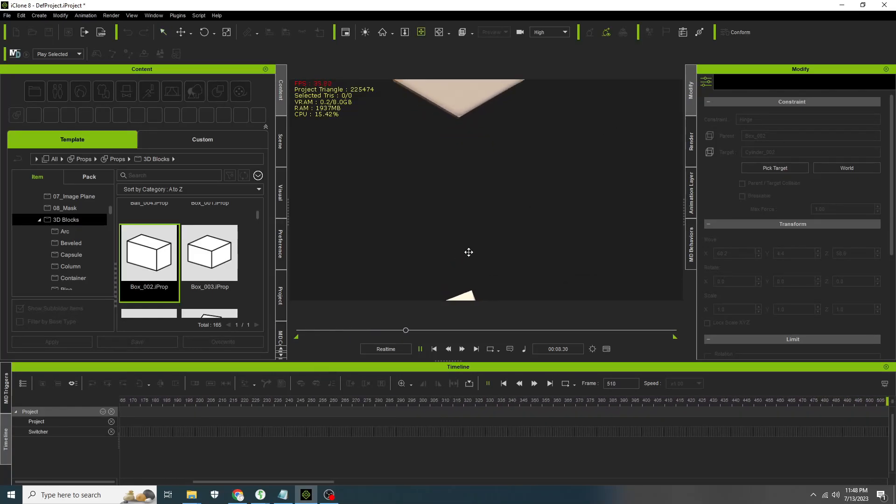
drag(489, 232, 504, 158)
scroll(499, 209, up, 2)
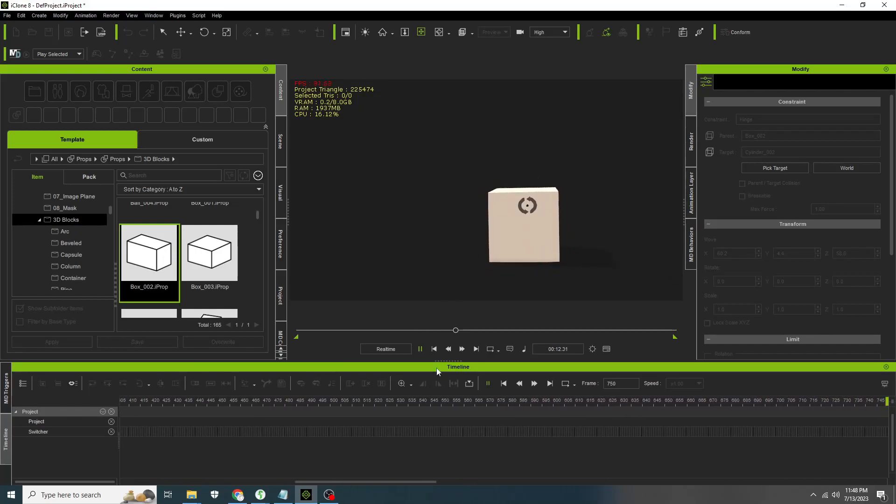
click(435, 350)
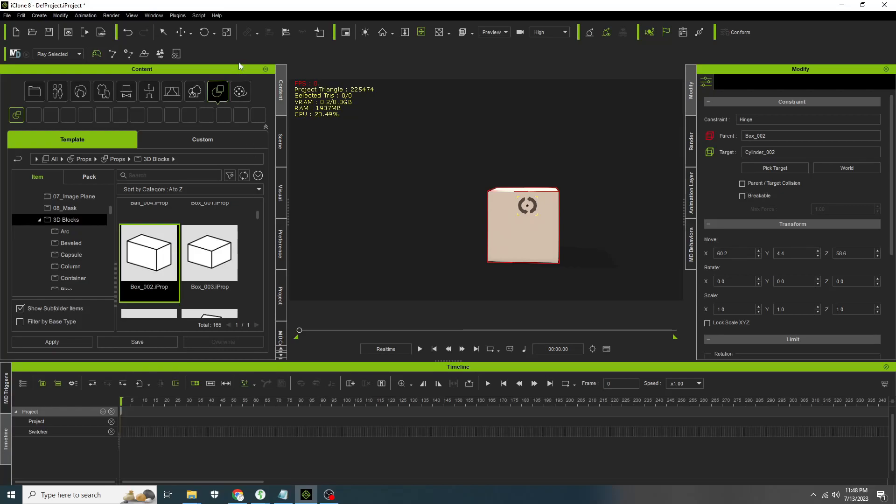
- Move the hinge constraint down to about Y -0.3 and play the simulation to test it
click(285, 135)
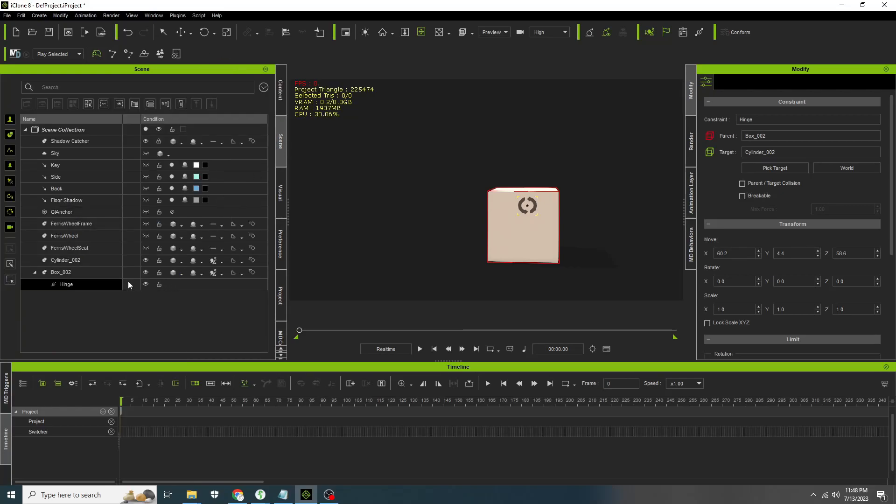
click(177, 34)
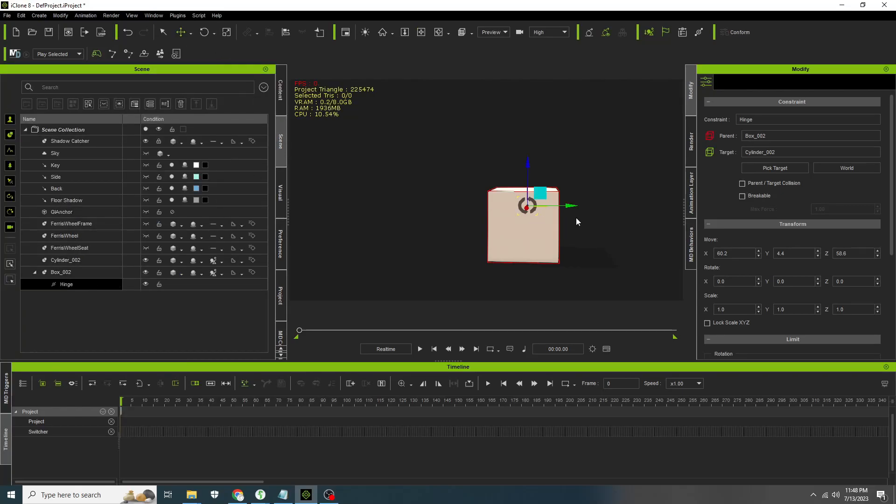
drag(573, 207, 568, 207)
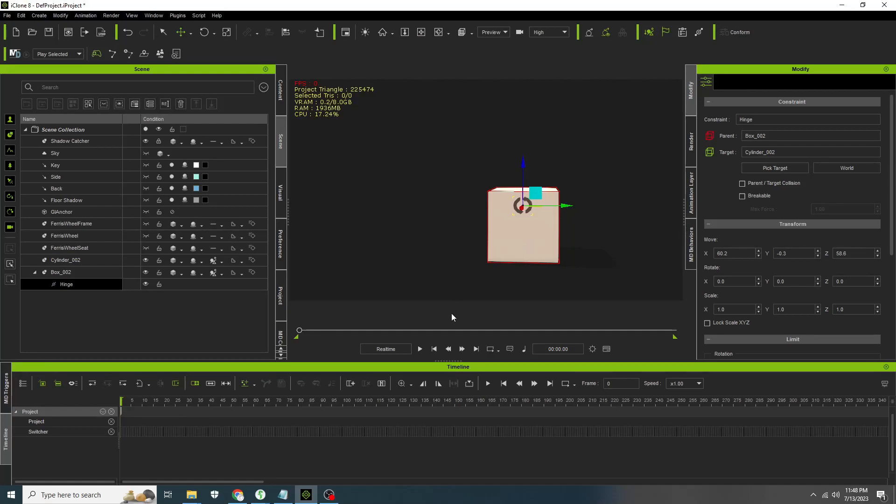
click(420, 349)
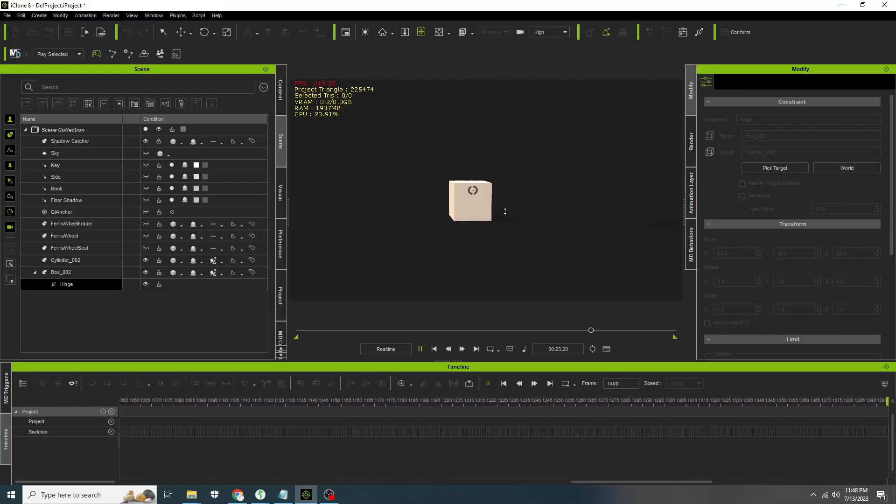
click(435, 350)
- Select the cylinder and reset its transform
scroll(502, 260, down, 5)
drag(543, 155, 551, 199)
mouse_move(551, 200)
right_down()
mouse_move(526, 198)
mouse_move(537, 208)
right_up()
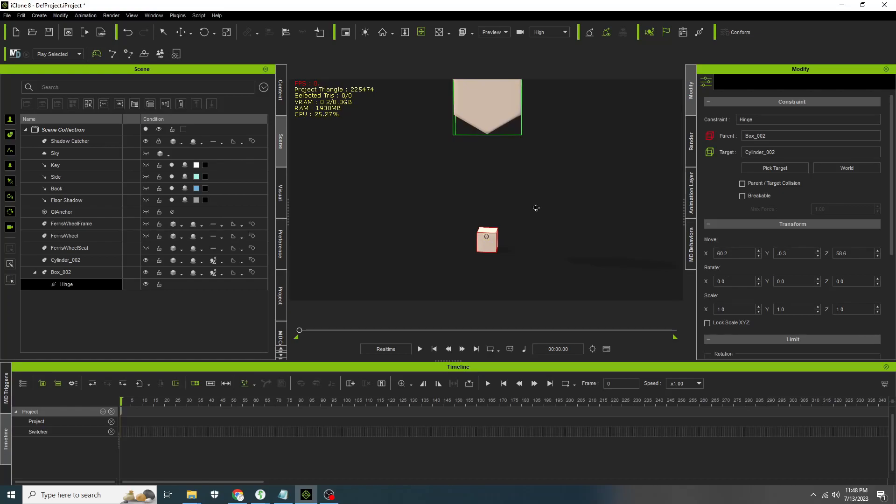
drag(554, 129, 544, 172)
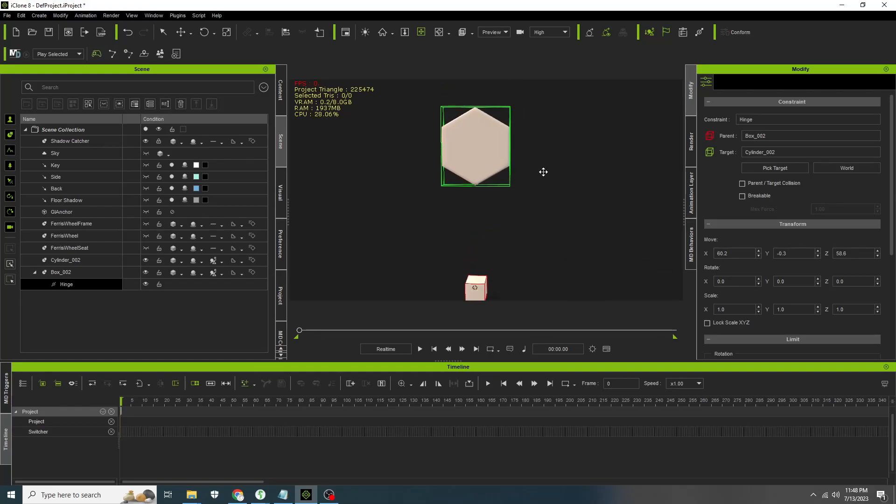
click(471, 147)
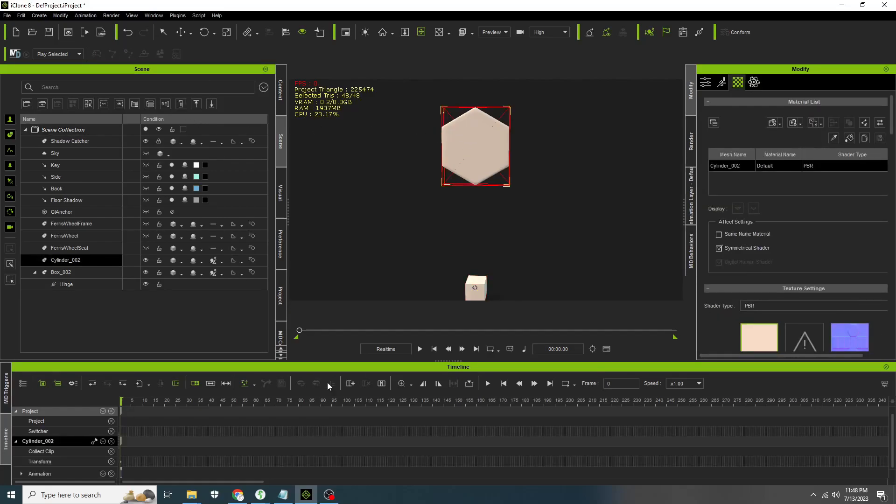
drag(302, 336, 194, 337)
drag(893, 115, 894, 135)
click(707, 83)
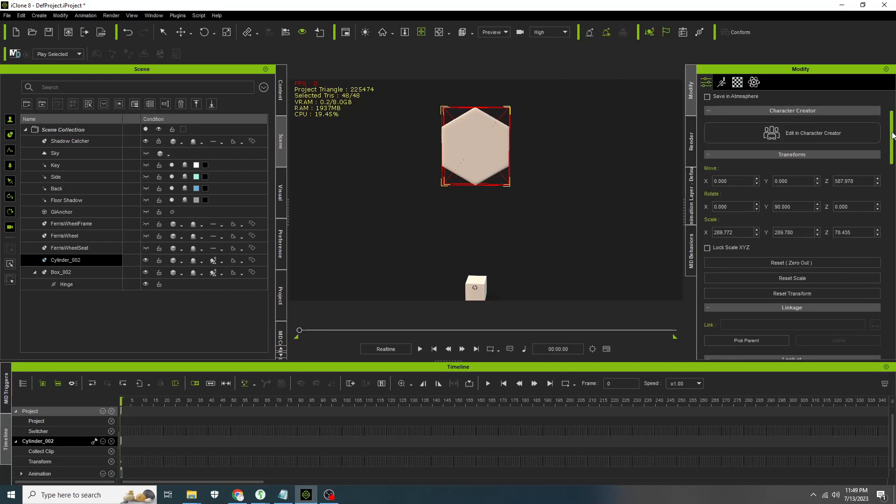
scroll(894, 135, down, 3)
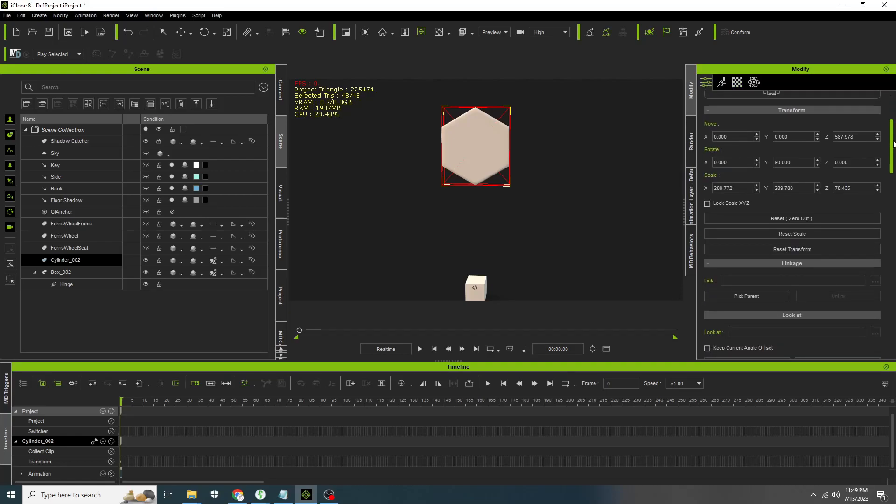
click(805, 248)
- At frame 631, rotate the cylinder and set its X rotation to -380 degrees
right_drag(417, 148, 469, 172)
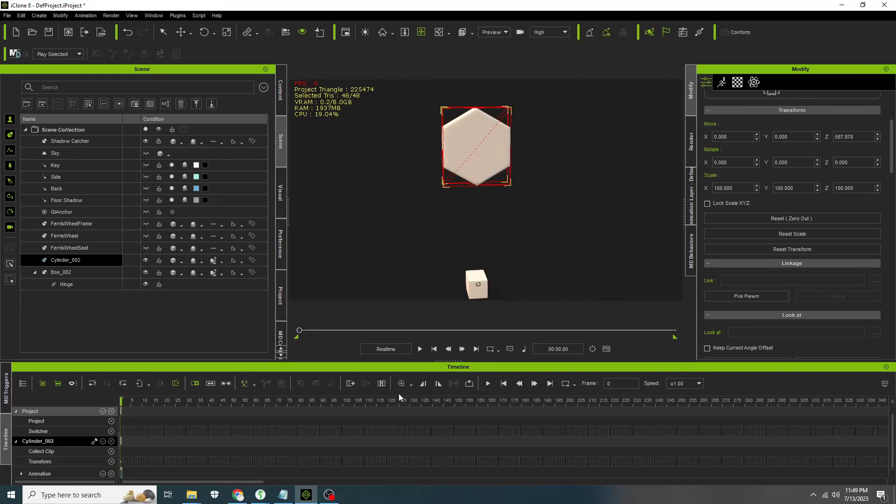
drag(300, 330, 431, 334)
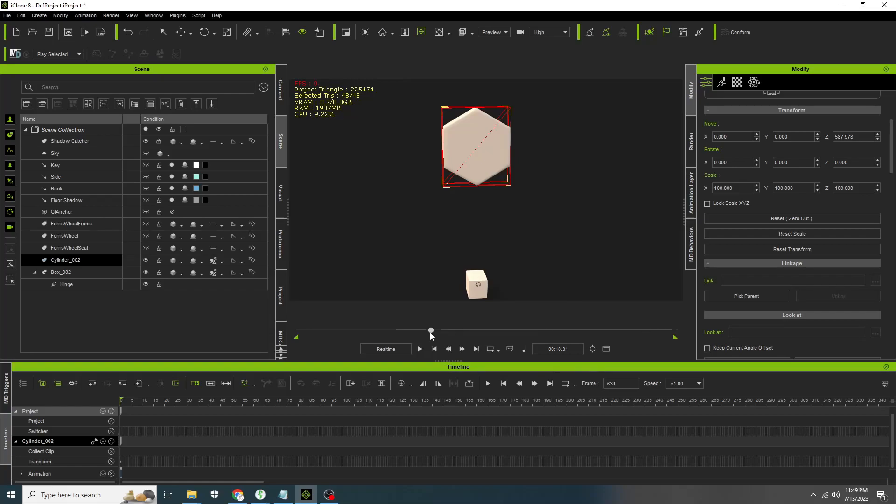
click(208, 35)
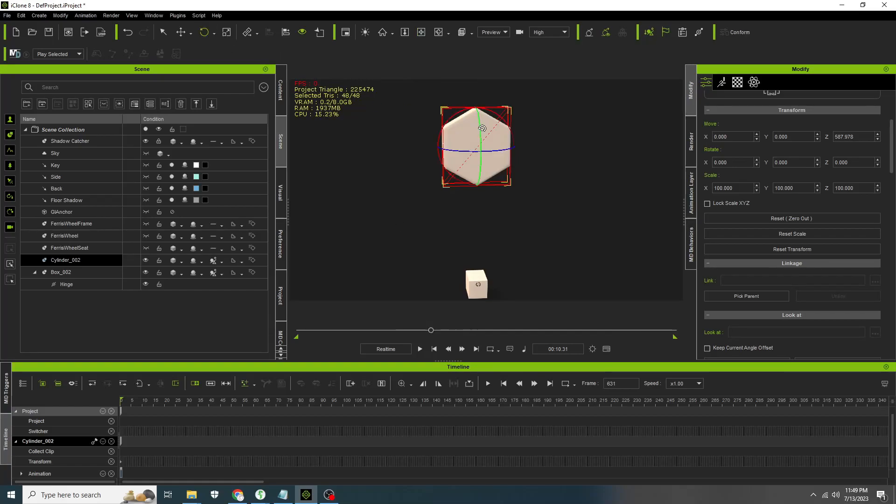
drag(496, 115, 490, 179)
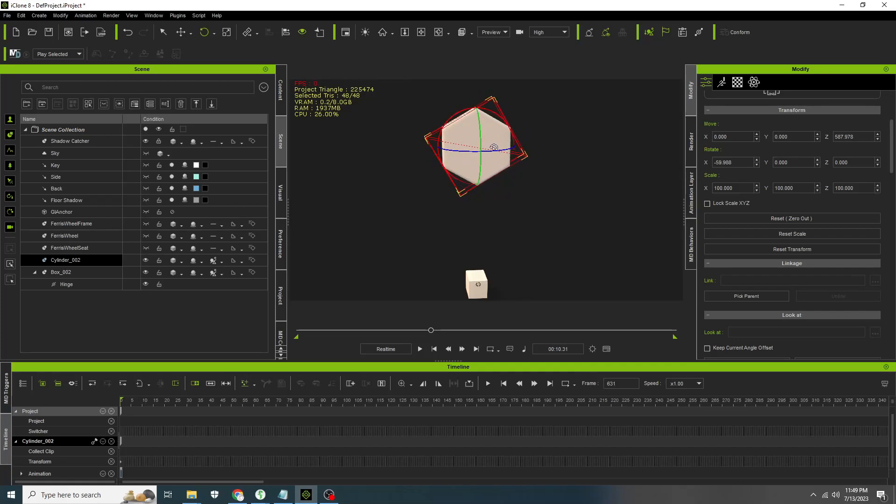
drag(492, 115, 504, 175)
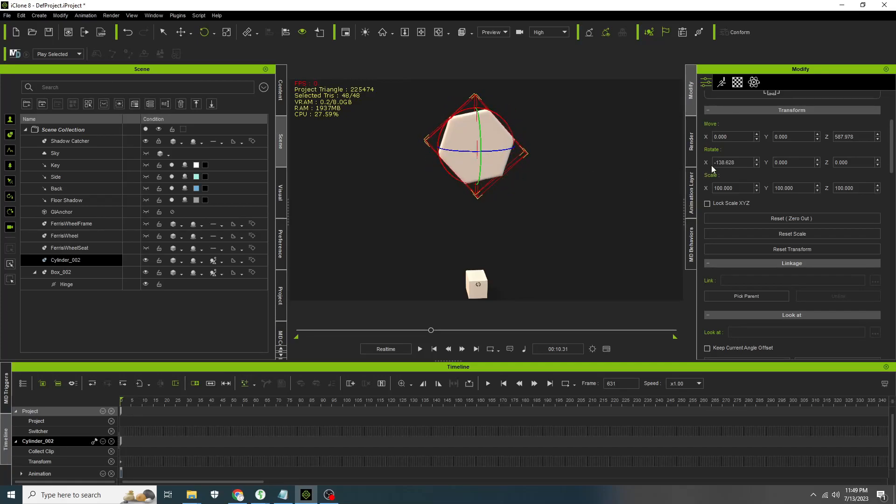
click(744, 163)
text(-38)
text(0)
- Play the animation from the start to test the rotating cylinder and hinged box
click(434, 349)
click(420, 349)
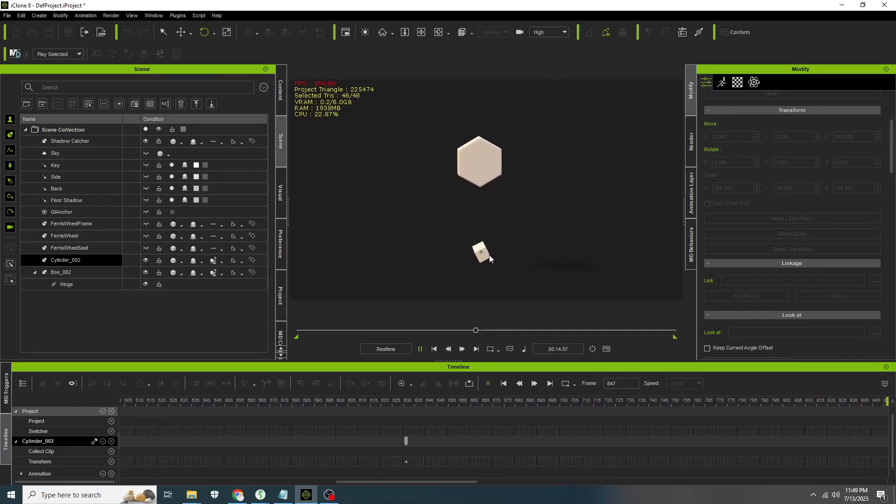
click(421, 349)
click(421, 350)
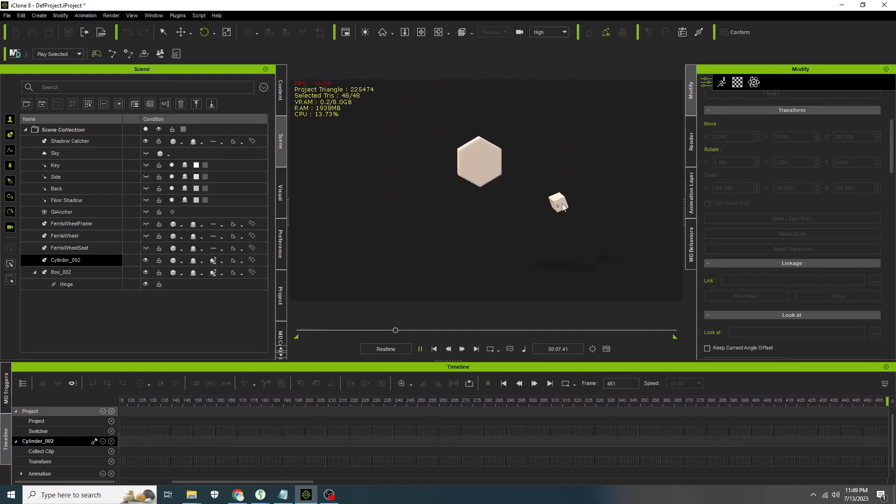
click(434, 349)
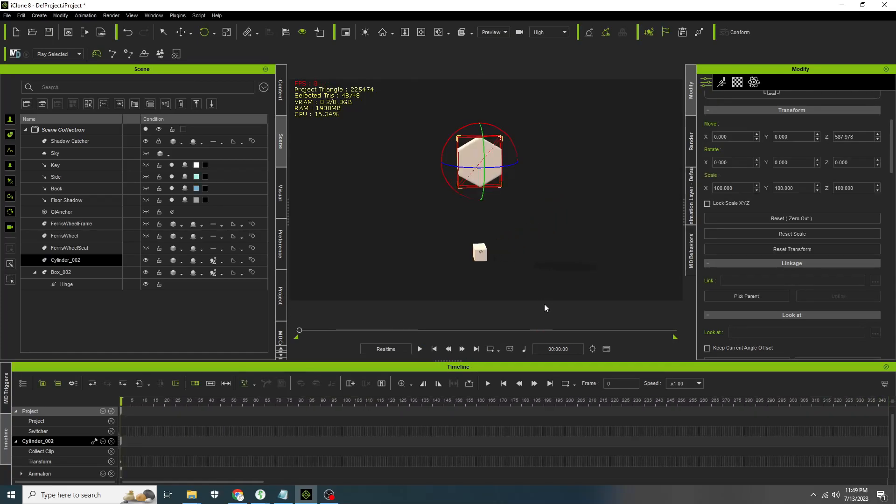
- Select the hinge constraint, remove its X-axis rotation limit, and play the simulation to test it
click(75, 283)
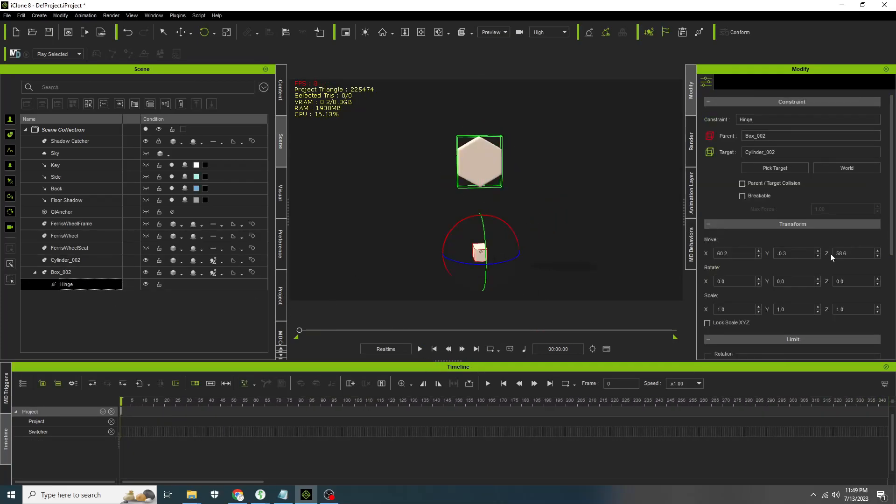
scroll(831, 253, down, 6)
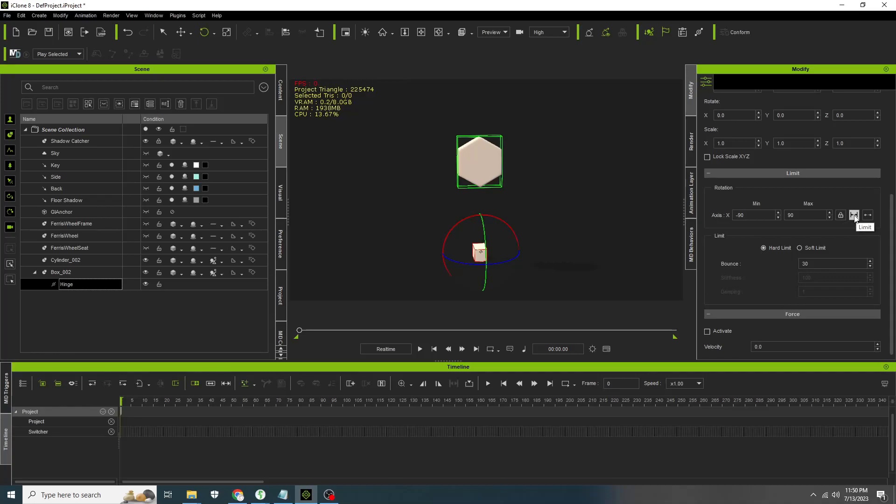
click(420, 349)
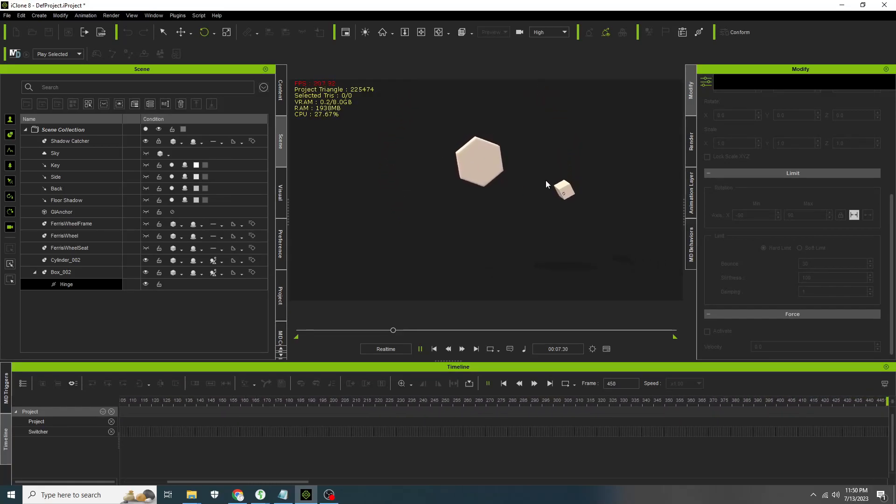
click(434, 349)
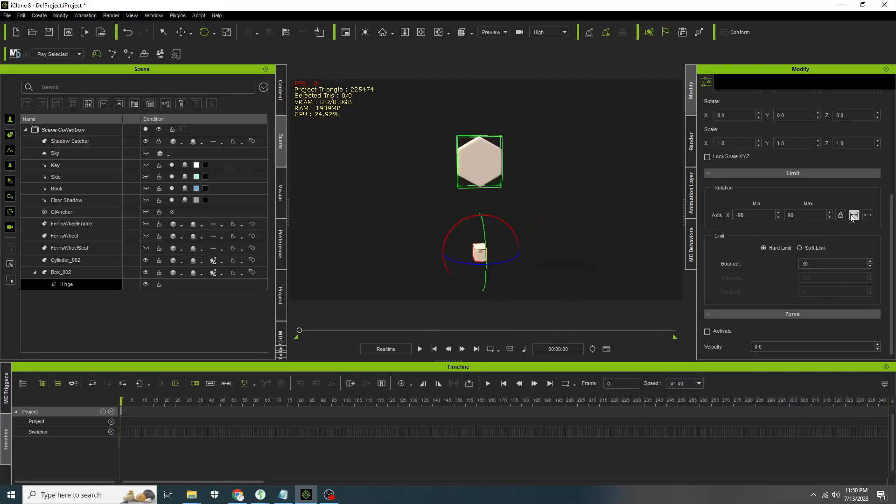
click(868, 215)
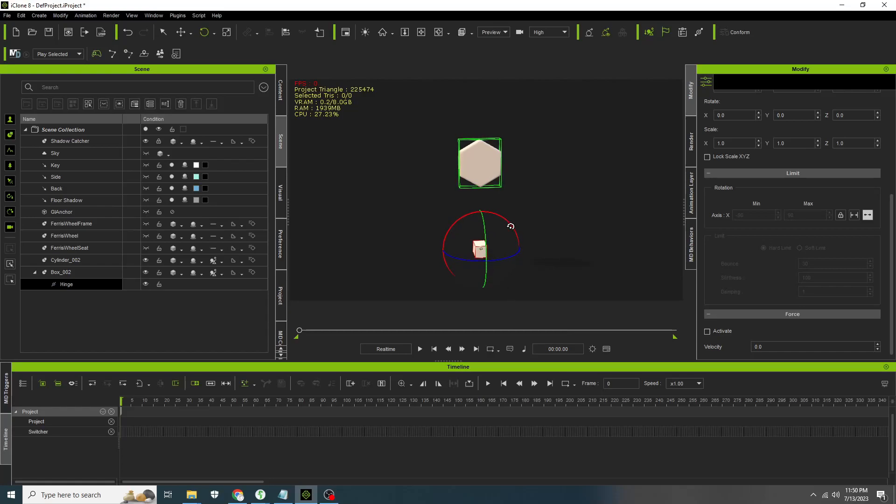
right_drag(511, 226, 517, 224)
middle_drag(550, 182, 551, 215)
right_drag(514, 223, 499, 195)
click(420, 350)
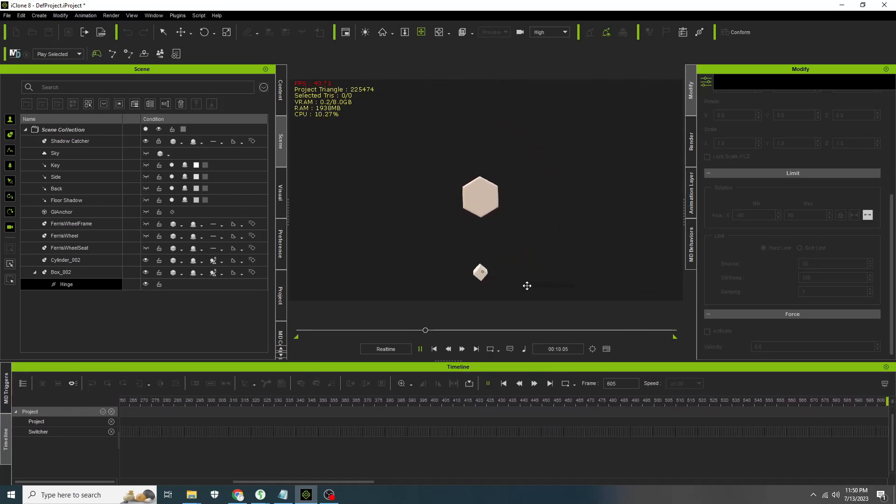
click(434, 349)
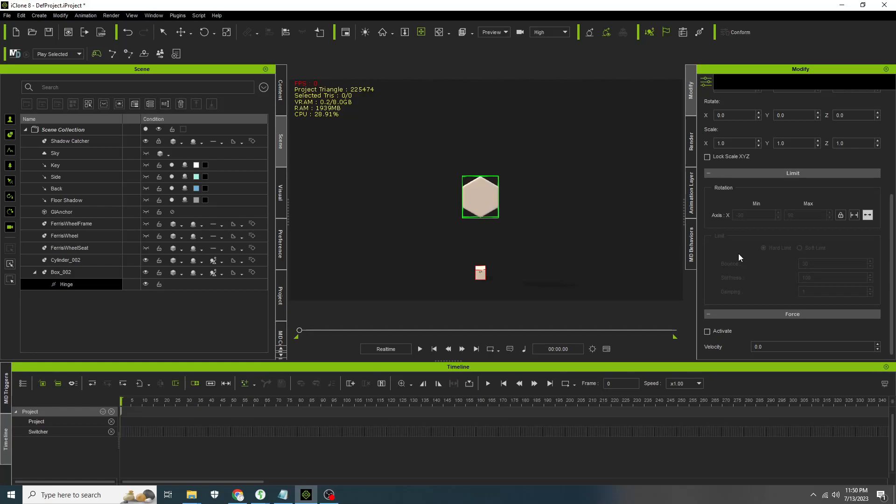
- Select Box_002 and adjust its physics elasticity and friction sliders
click(62, 273)
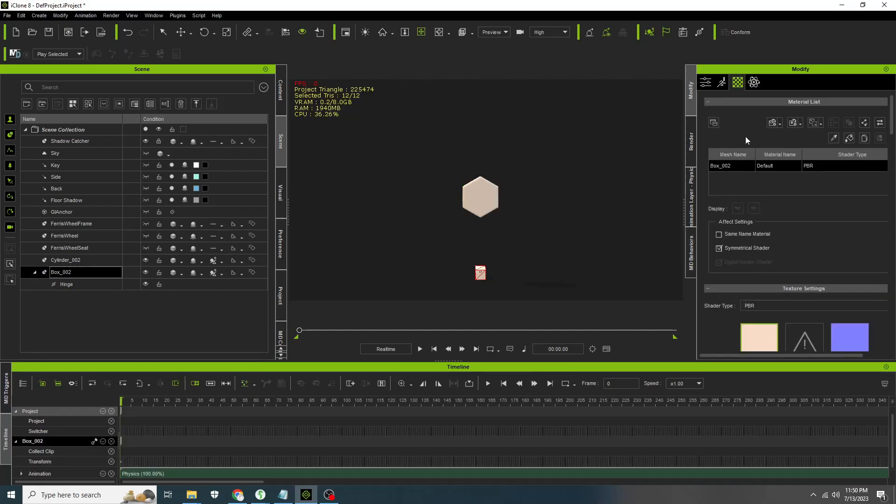
click(755, 83)
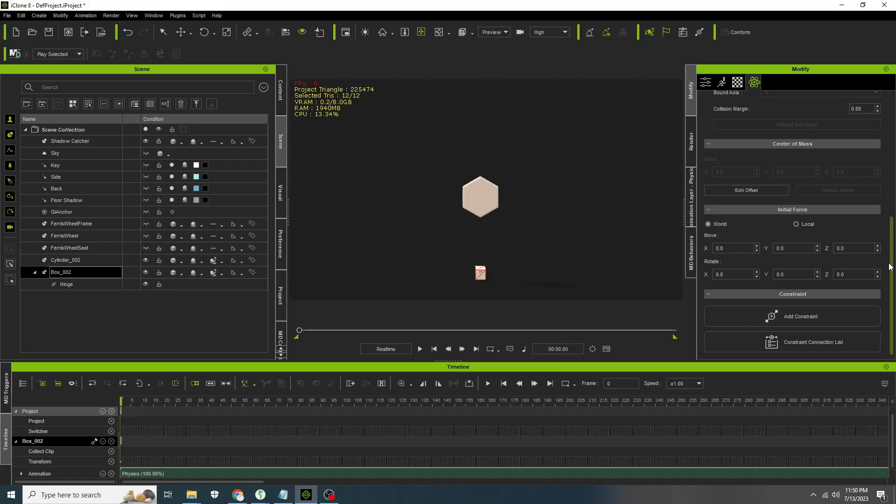
scroll(711, 234, up, 5)
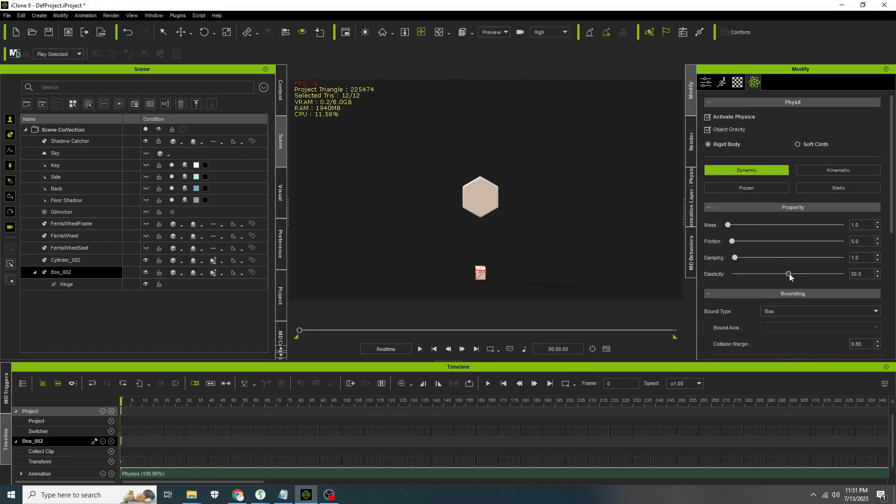
drag(747, 276, 738, 277)
drag(732, 243, 735, 258)
drag(895, 183, 887, 280)
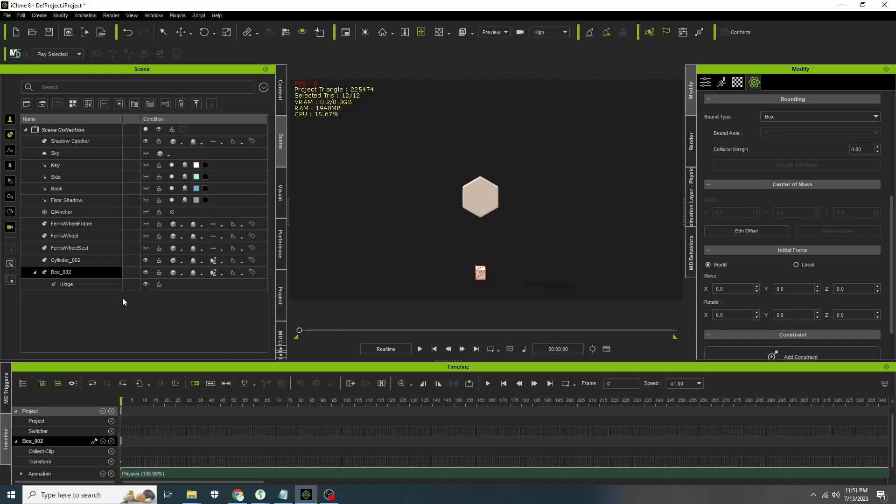
- Edit the box's center of mass offset, moving it down to a Z of about -97.8
click(759, 232)
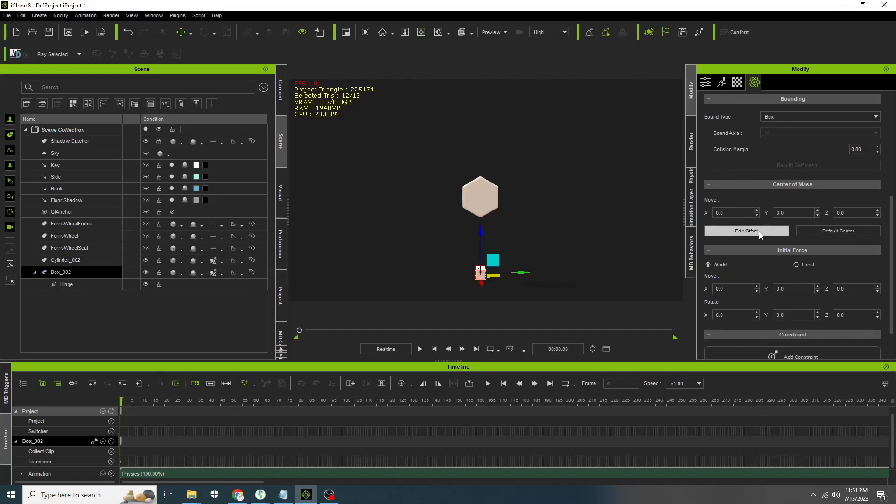
scroll(488, 288, up, 2)
middle_drag(516, 252, 535, 184)
scroll(513, 214, up, 1)
scroll(510, 215, up, 6)
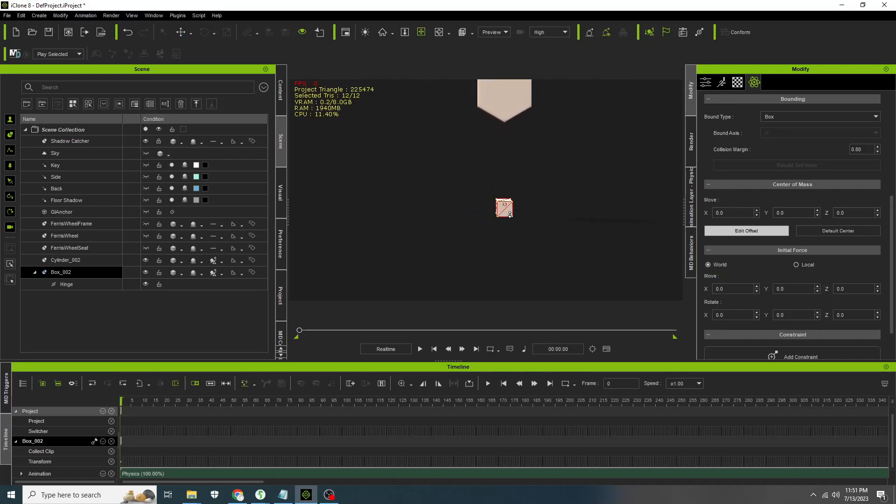
click(747, 231)
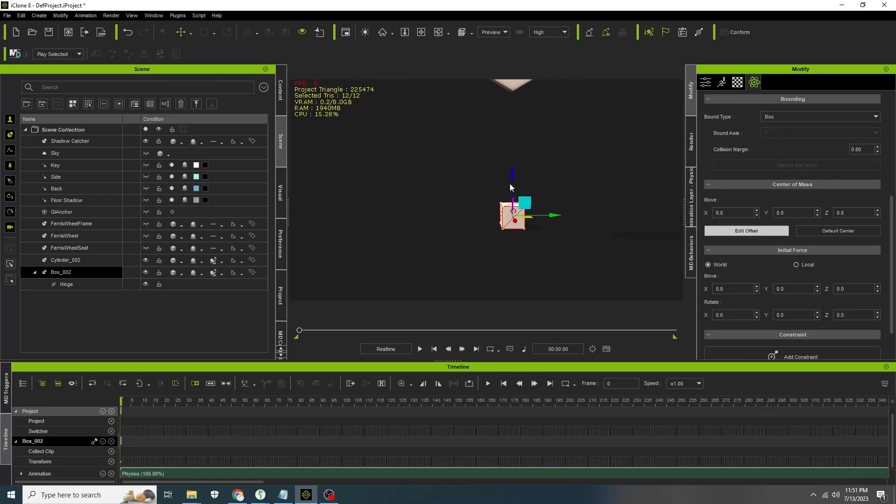
drag(512, 174, 512, 204)
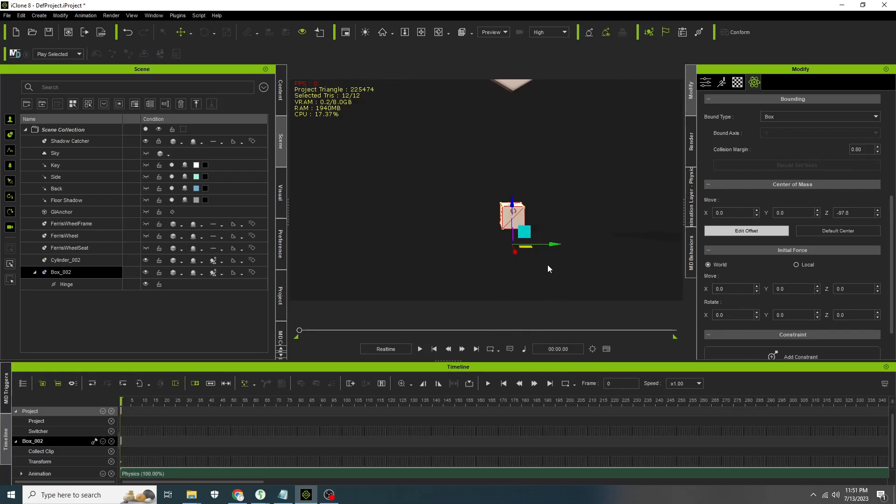
scroll(554, 245, down, 5)
middle_drag(578, 190, 575, 212)
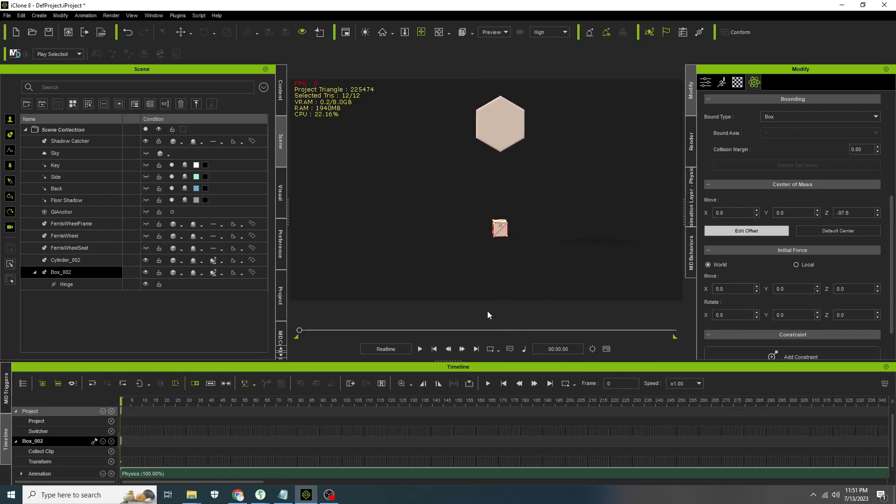
- Play the simulation to test the box with its new center of mass
click(421, 351)
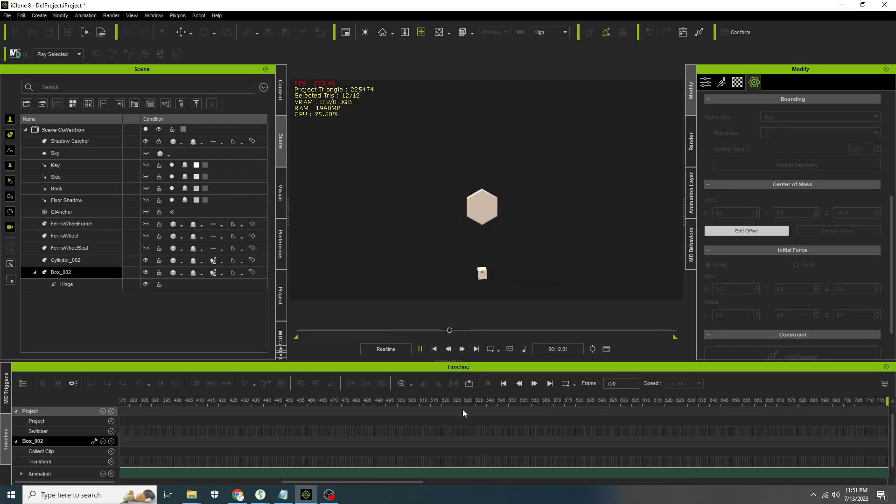
click(470, 472)
drag(400, 481, 232, 482)
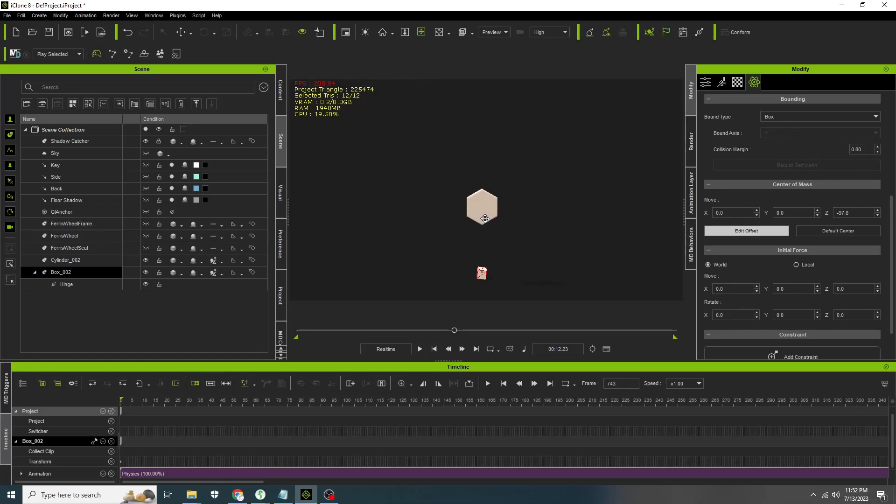
- Select the cylinder and move its rotation keyframe to about frame 1251
click(111, 262)
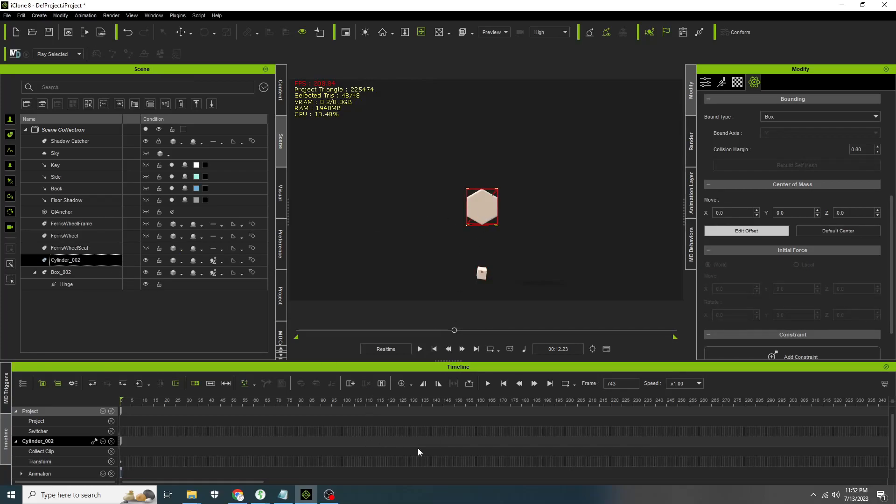
ctrl+scroll(362, 428, down, 7)
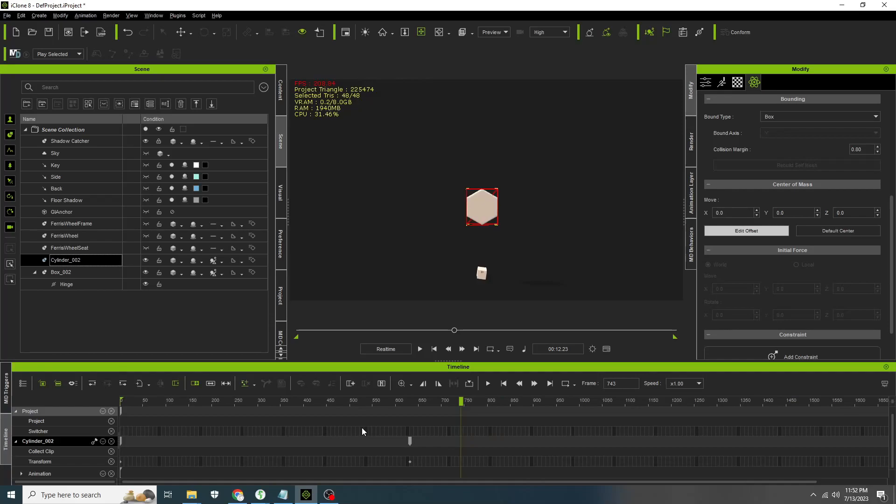
drag(410, 441, 695, 441)
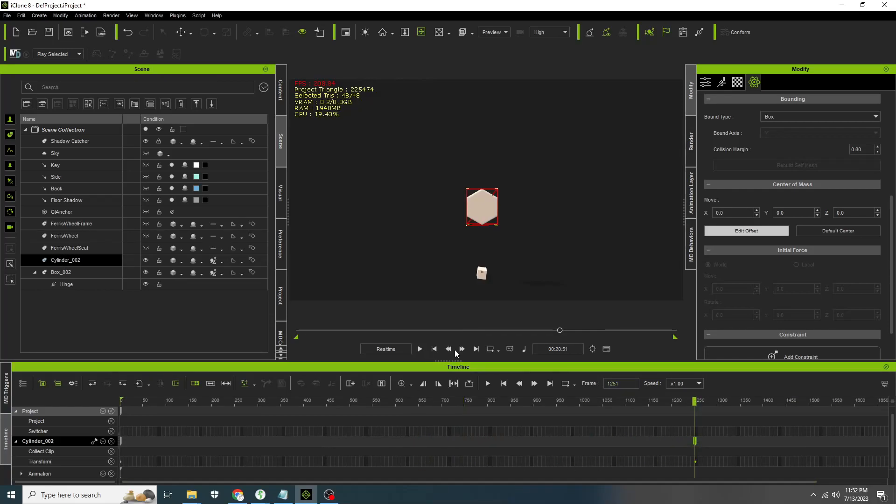
- Play the animation from the start to test the slower cylinder rotation and hinged box
click(434, 349)
click(420, 349)
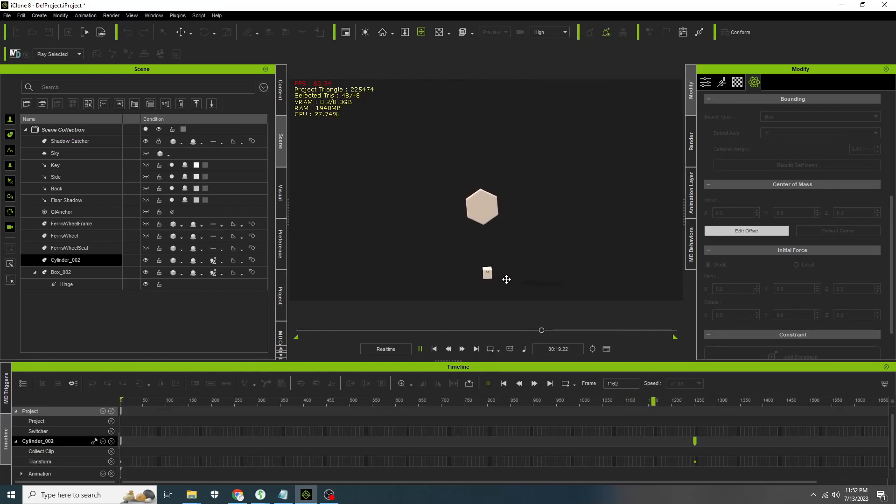
click(434, 349)
scroll(502, 268, up, 5)
middle_drag(502, 268, 508, 234)
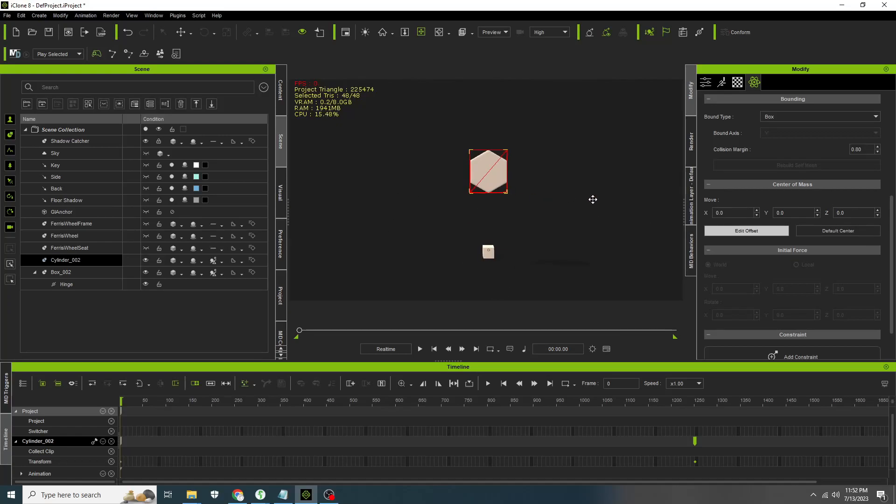
right_drag(512, 169, 421, 188)
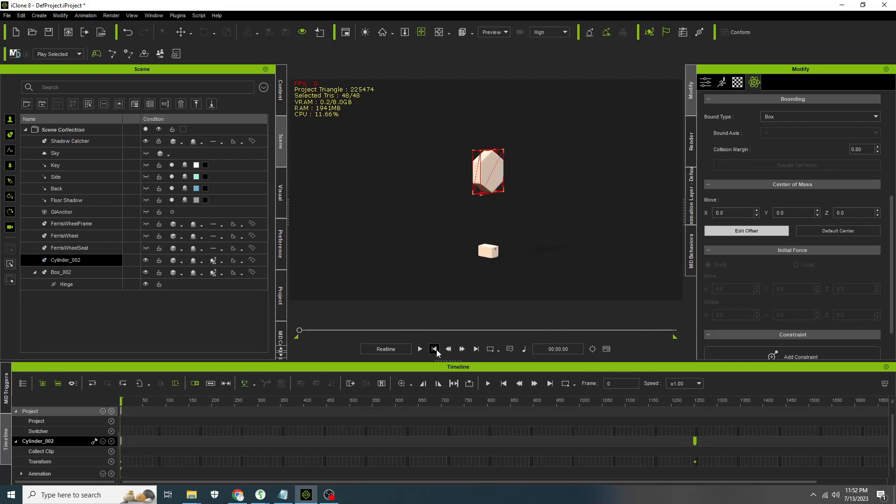
click(420, 350)
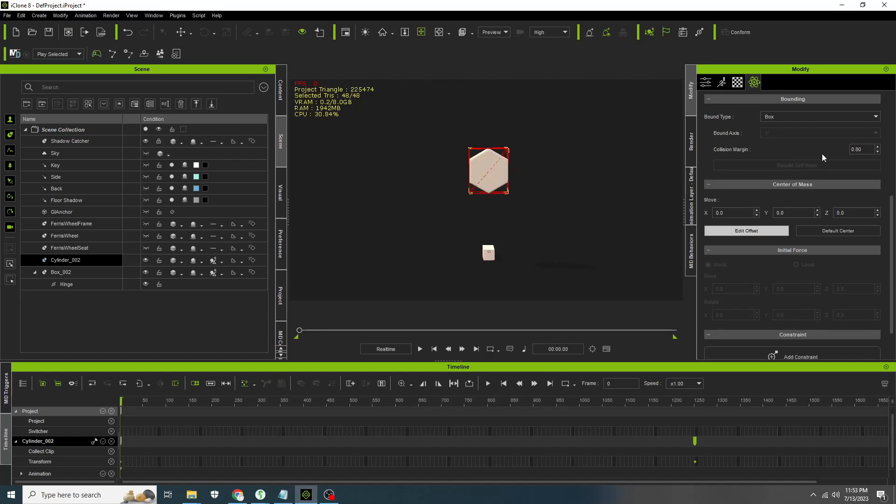
- Select Box_002 and review its physics properties
scroll(817, 153, down, 3)
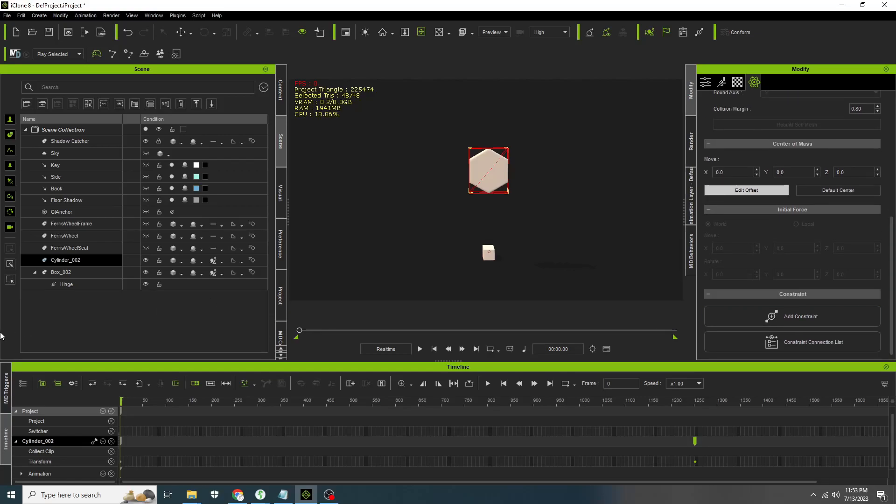
click(77, 273)
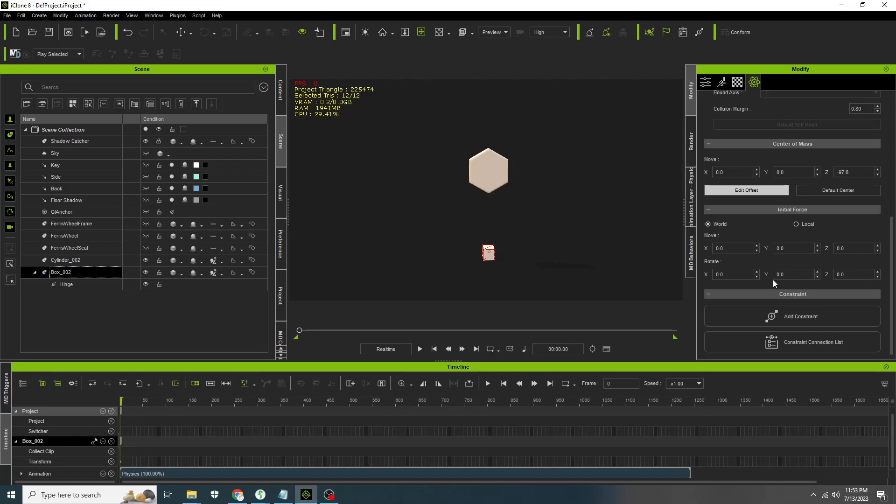
scroll(765, 224, up, 12)
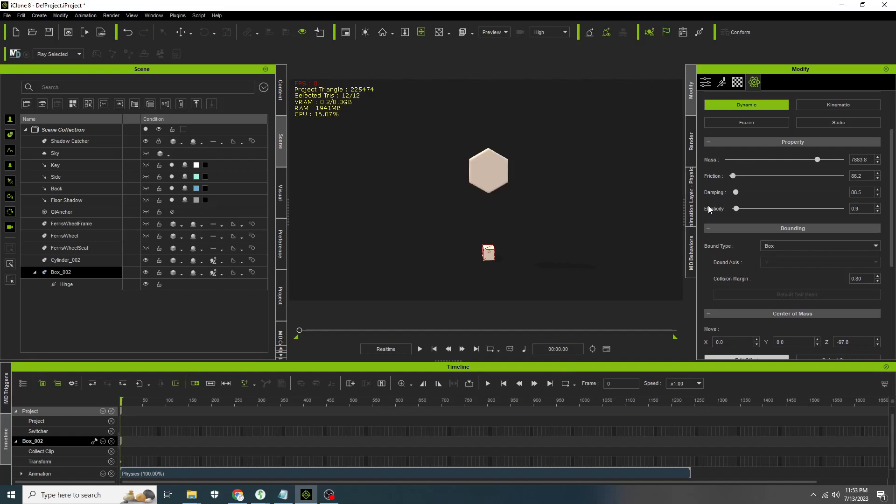
scroll(794, 224, up, 3)
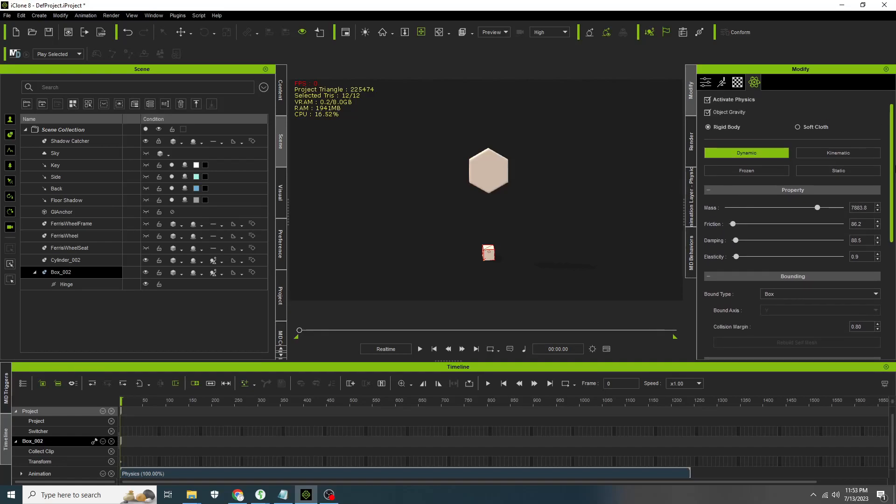
scroll(793, 224, down, 4)
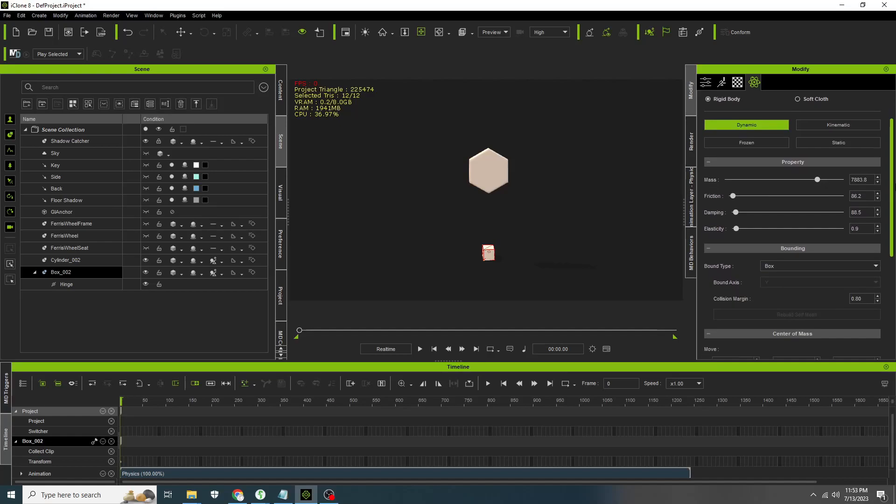
scroll(794, 193, down, 4)
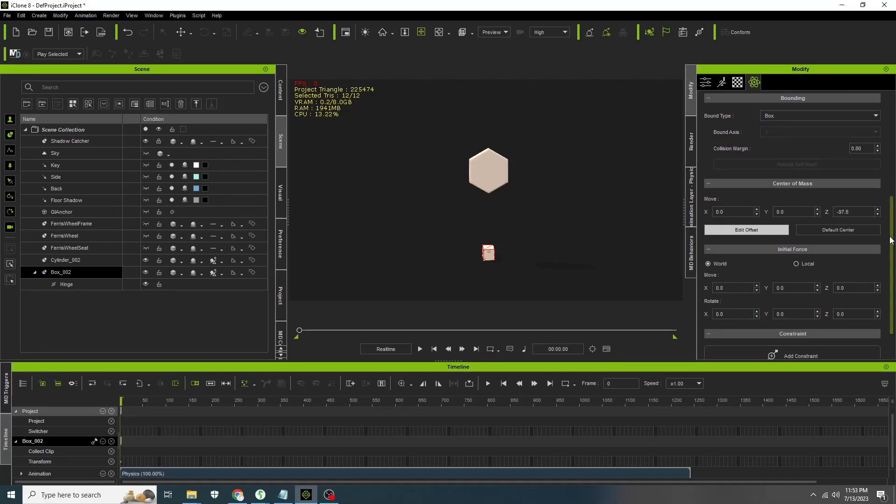
scroll(795, 256, down, 2)
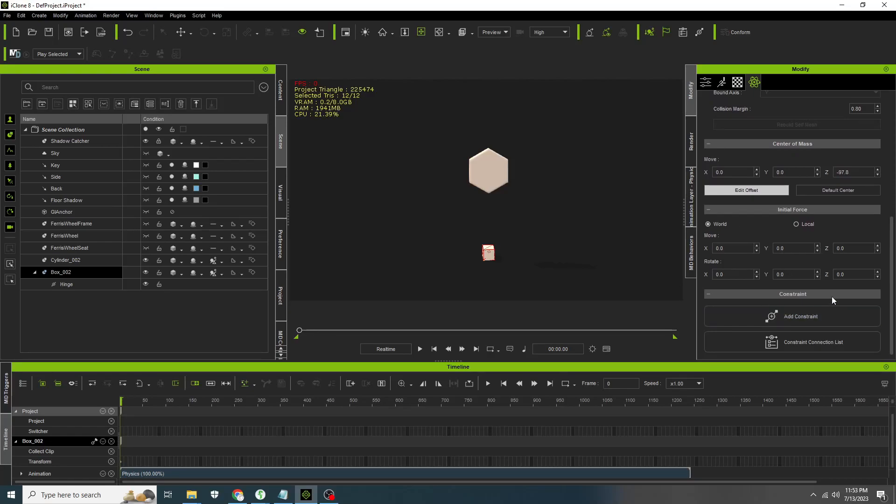
- Select the hinge and toggle its X-axis rotation limit on and off
click(87, 289)
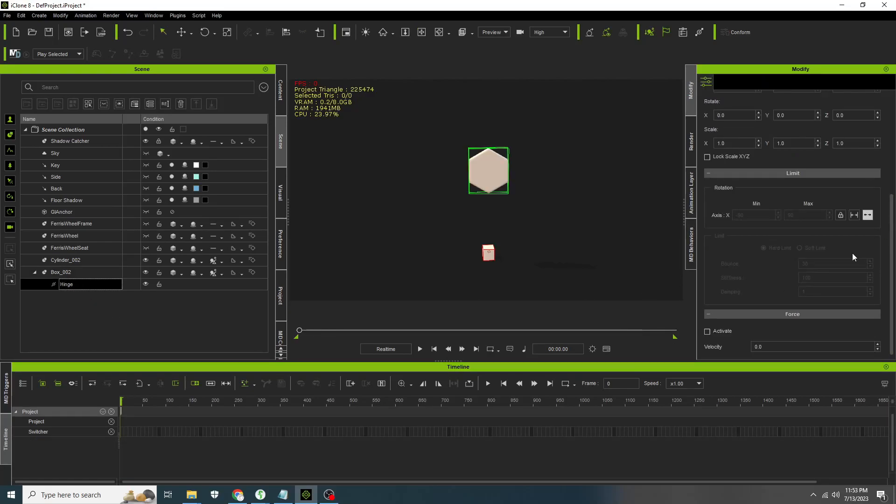
click(855, 216)
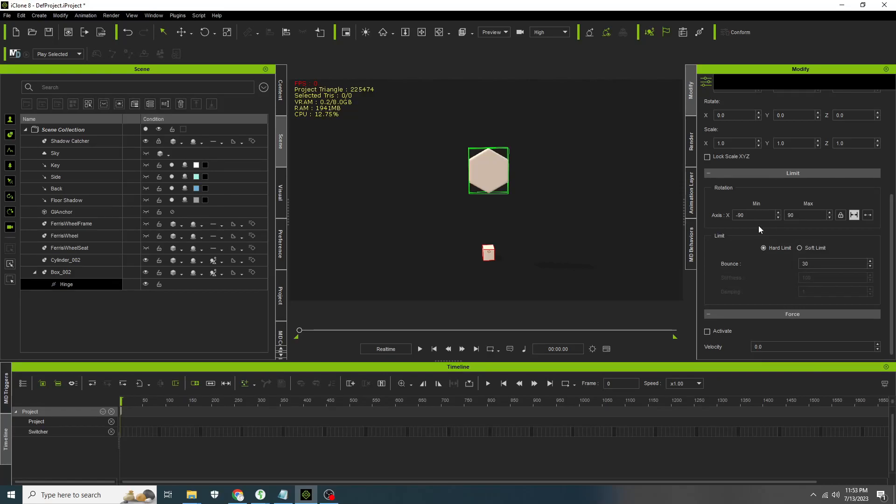
click(868, 215)
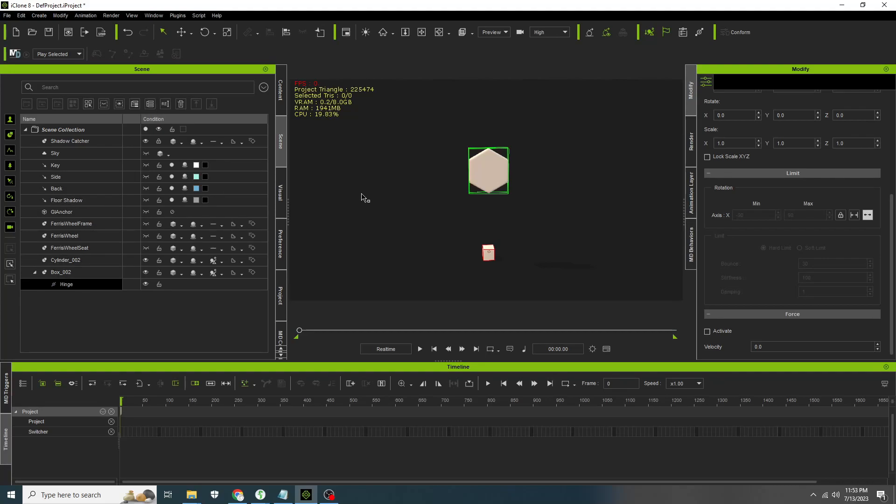
- Show the FerrisWheel model in the viewport, toggling the frame's visibility on and off
click(147, 226)
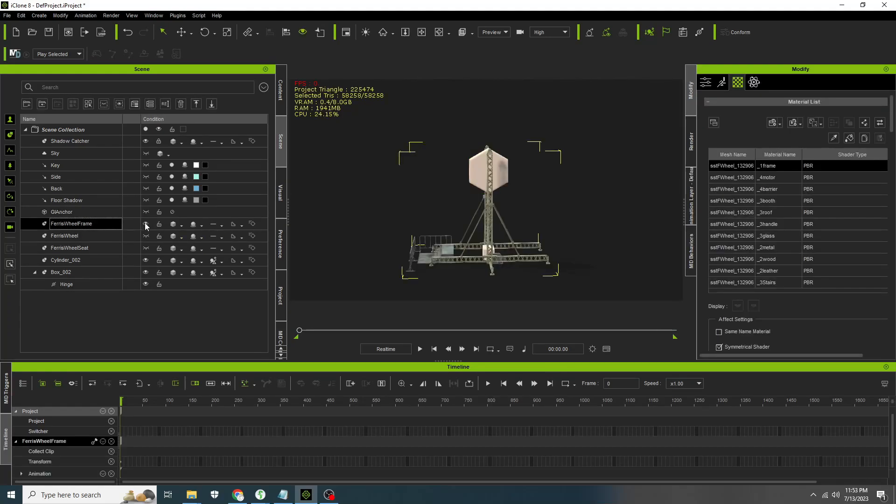
click(146, 225)
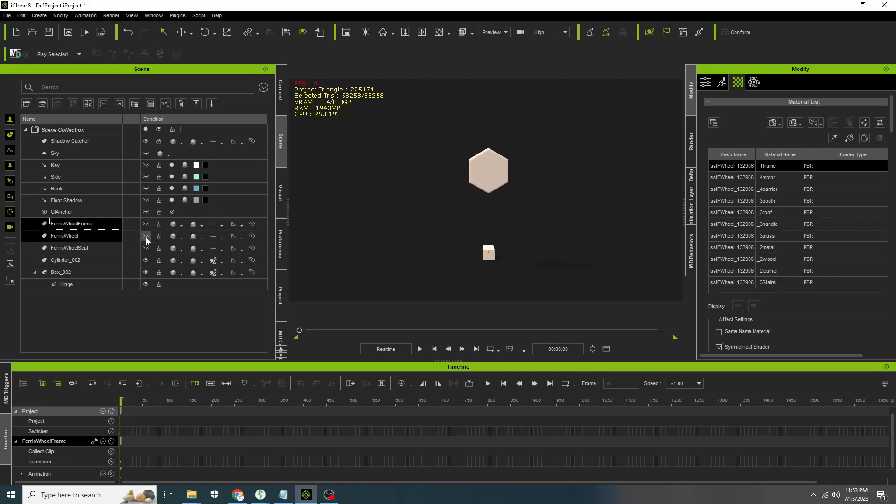
click(146, 236)
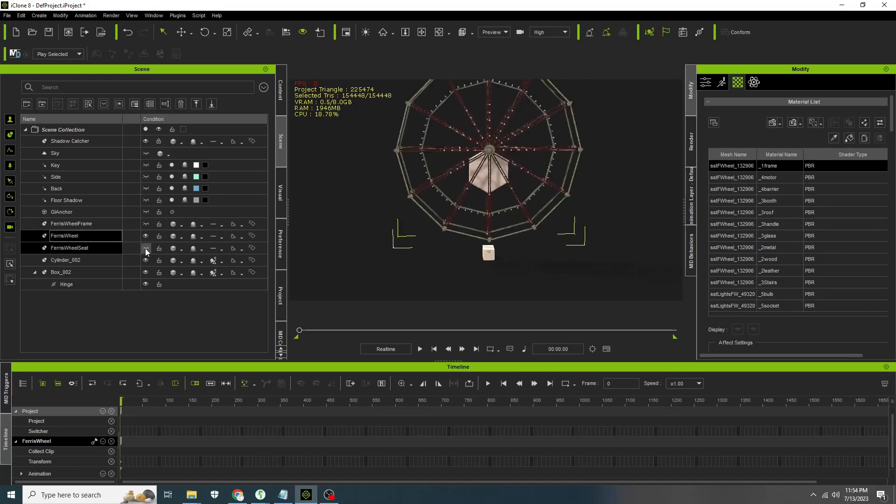
- Align Cylinder_002 to the FerrisWheel's pivot on X, Y and Z using its pivot as reference
click(499, 187)
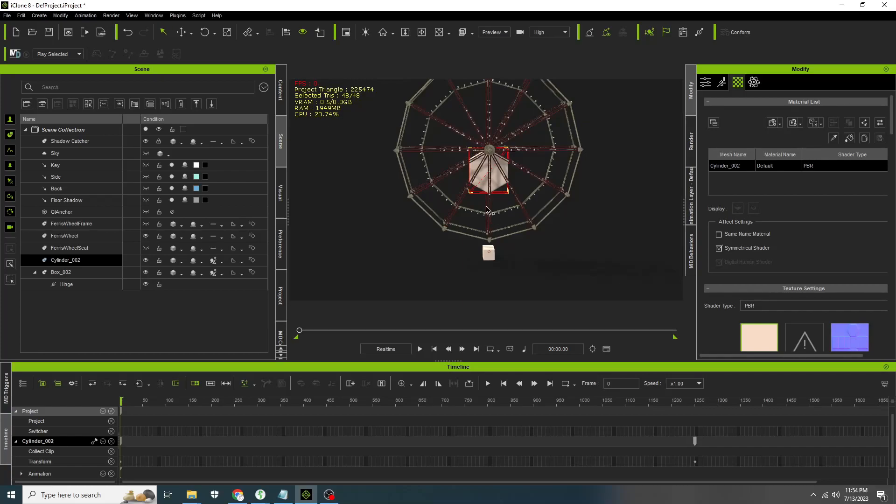
click(181, 32)
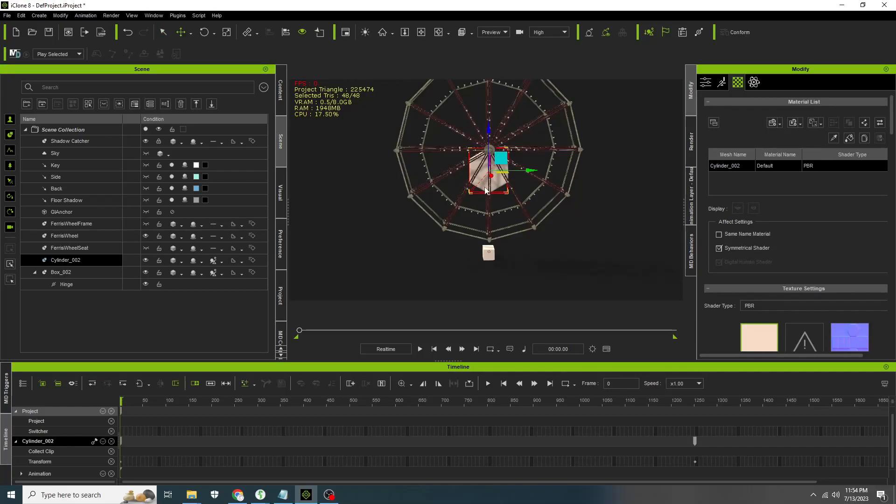
click(285, 32)
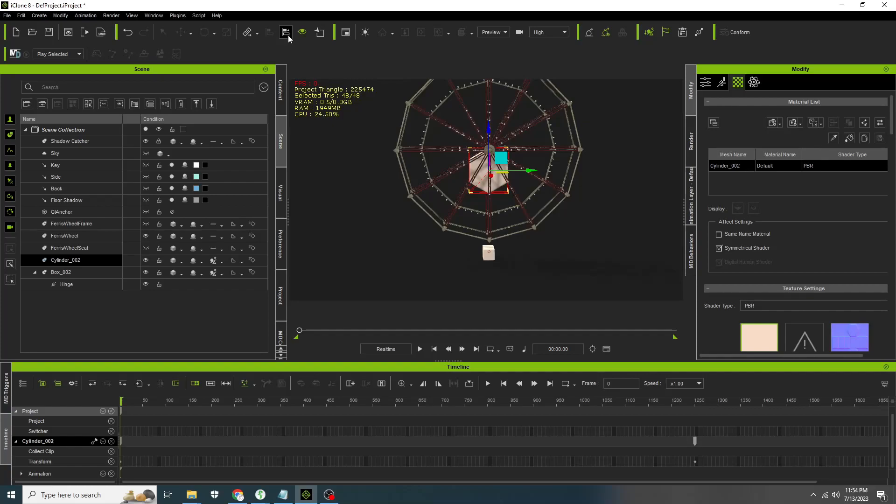
click(487, 101)
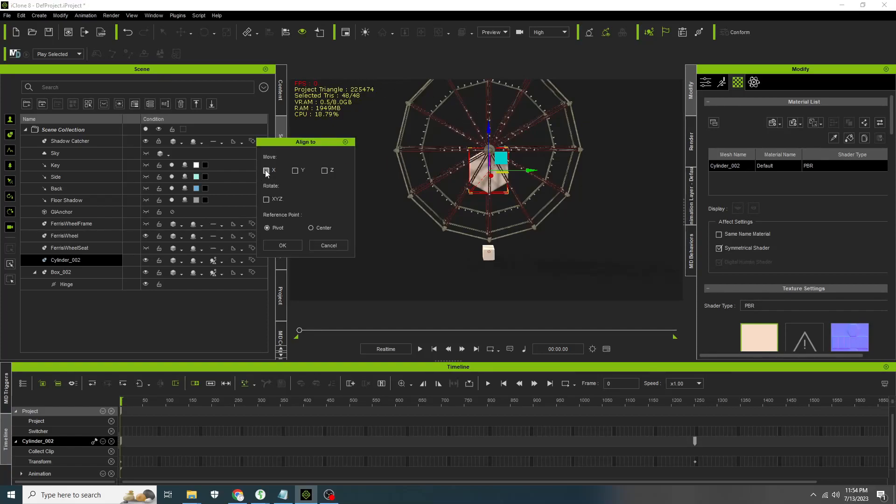
click(296, 171)
click(326, 171)
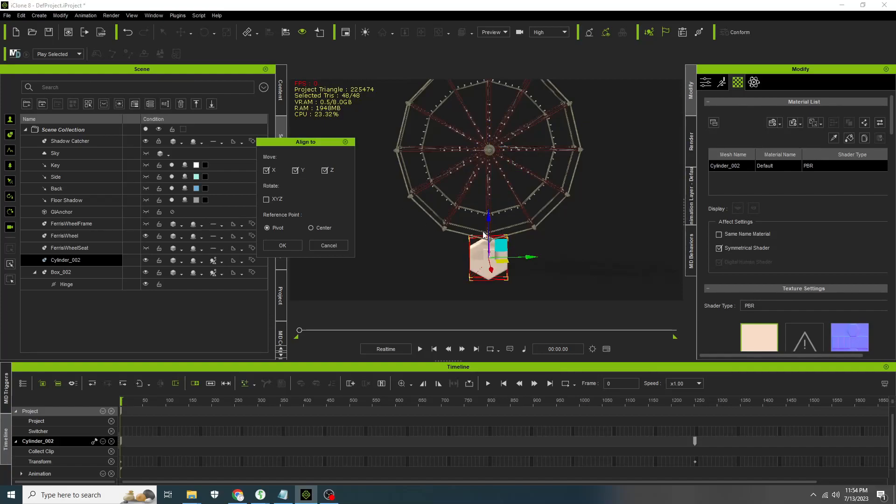
click(286, 246)
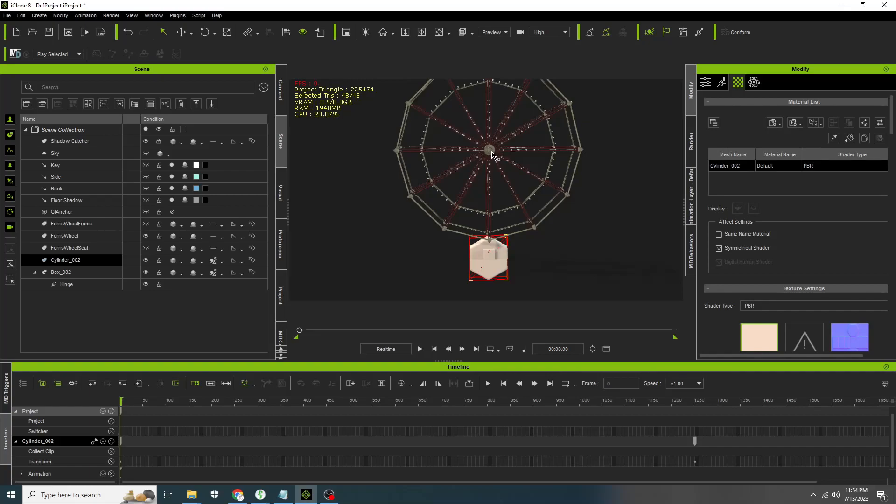
- Select the FerrisWheel and set its pivot quick-set to the middle center point
click(492, 155)
drag(894, 121, 894, 292)
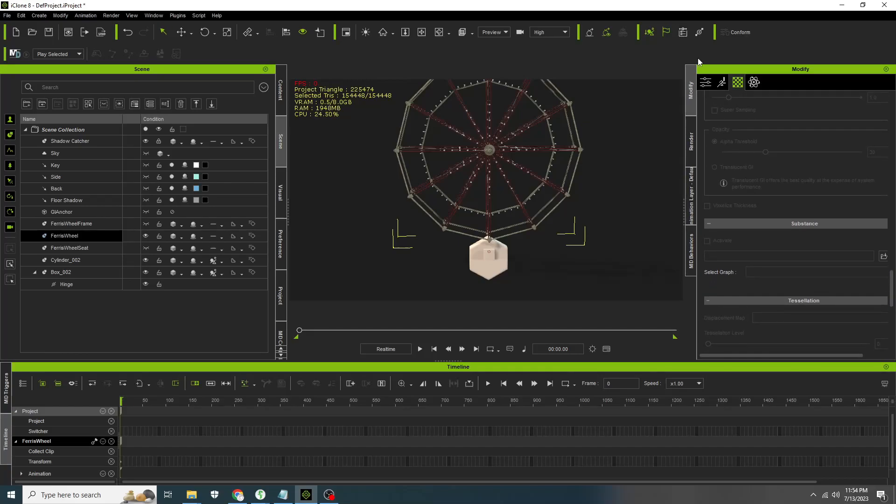
click(706, 82)
drag(892, 148, 892, 246)
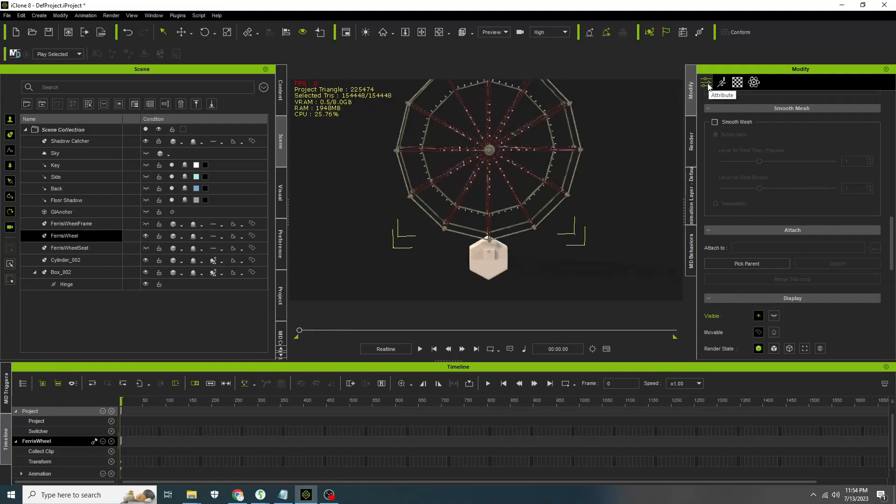
drag(891, 234, 883, 312)
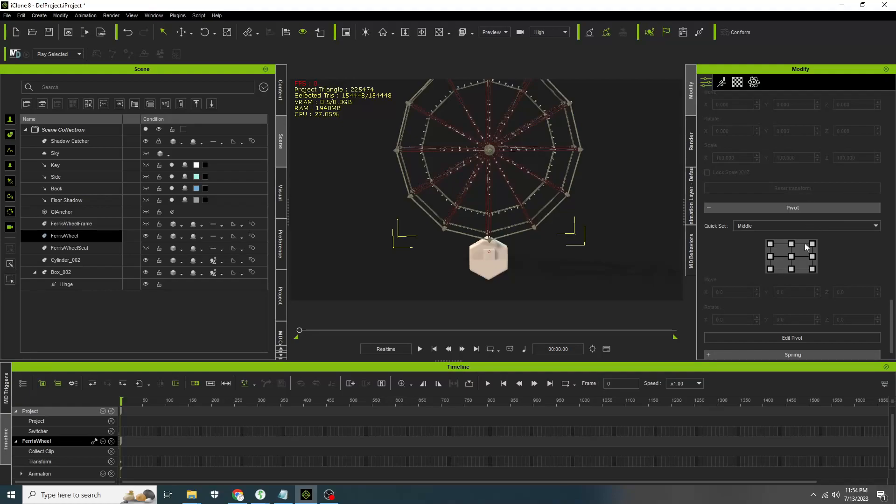
click(792, 257)
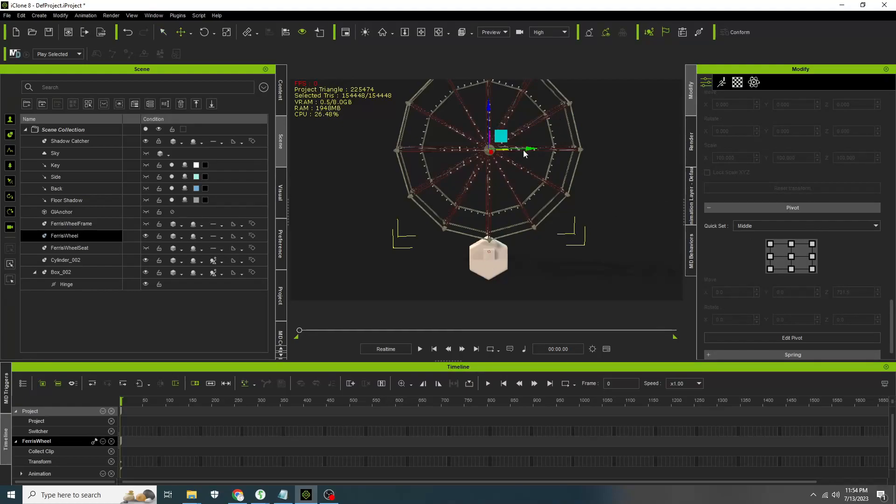
- Align Cylinder_002 to the FerrisWheel's centered pivot on X, Y and Z, then scale it up over the hub
click(495, 264)
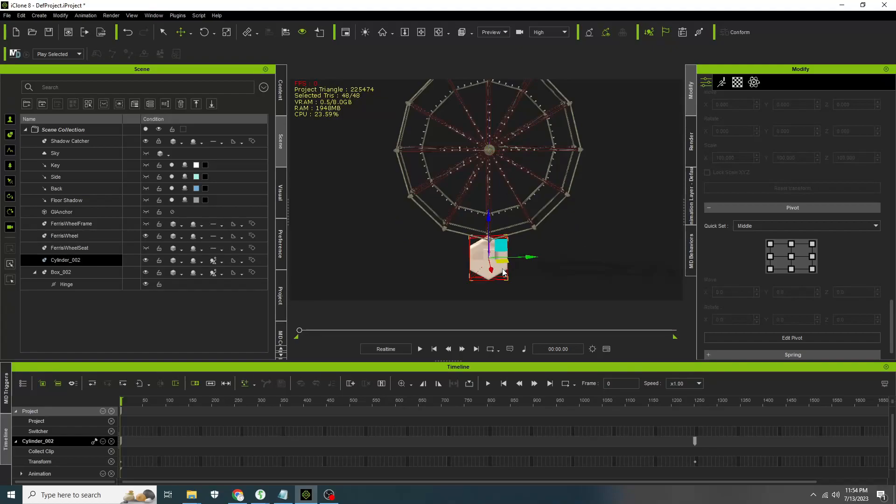
click(286, 34)
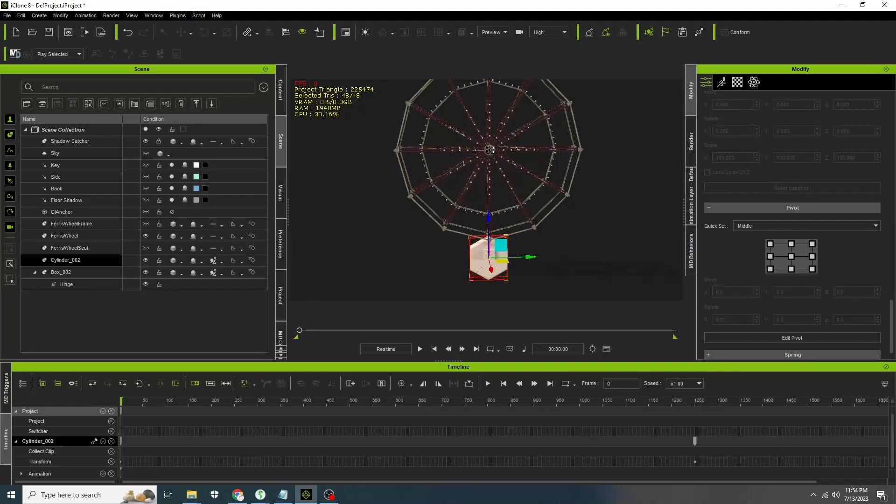
click(490, 150)
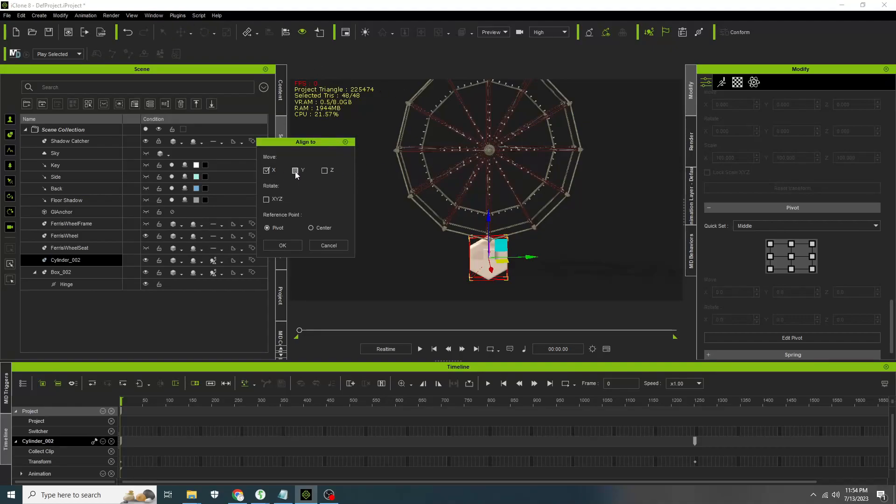
click(325, 171)
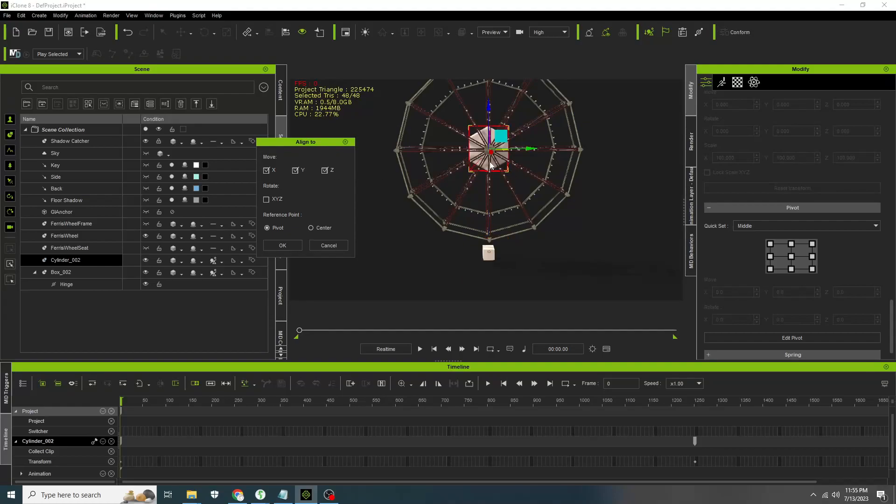
click(282, 246)
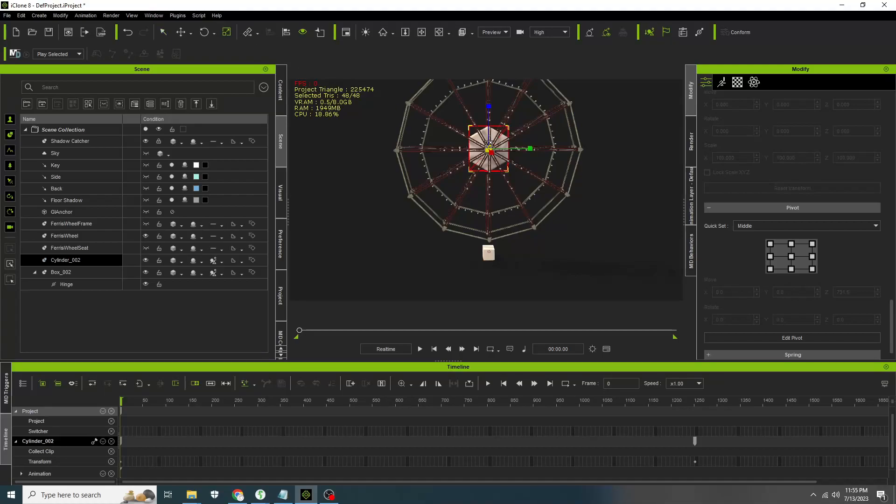
drag(488, 146, 692, 71)
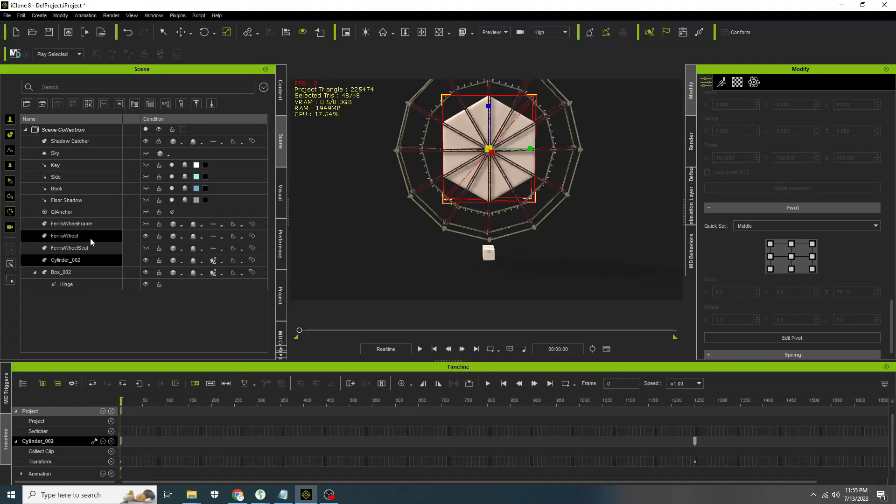
ctrl+click(85, 274)
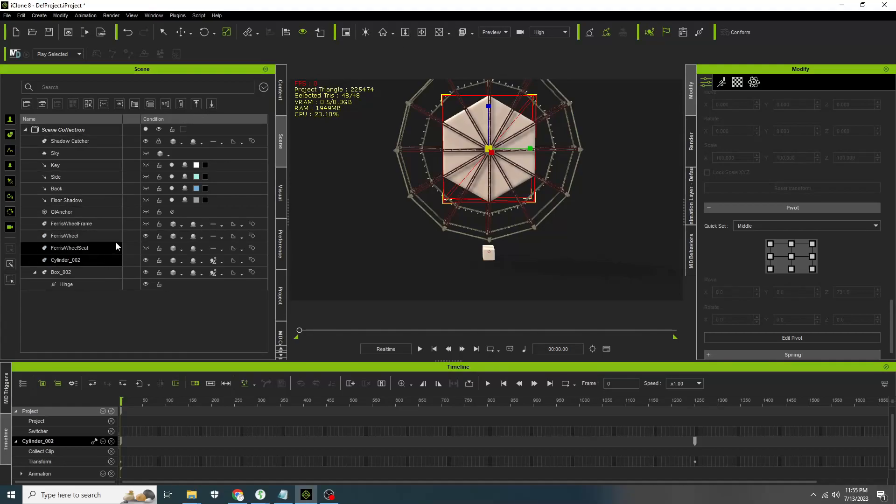
- Move Box_002 up so it sits inside the FerrisWheelSeat
click(146, 247)
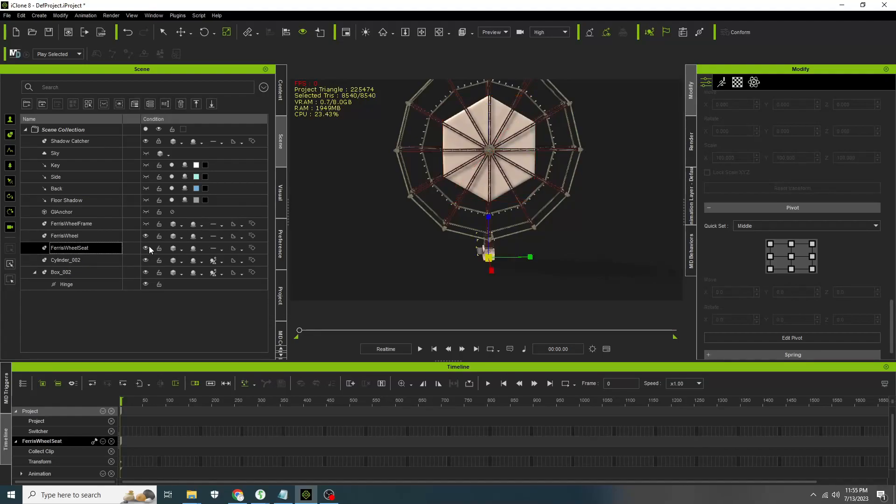
scroll(515, 262, up, 5)
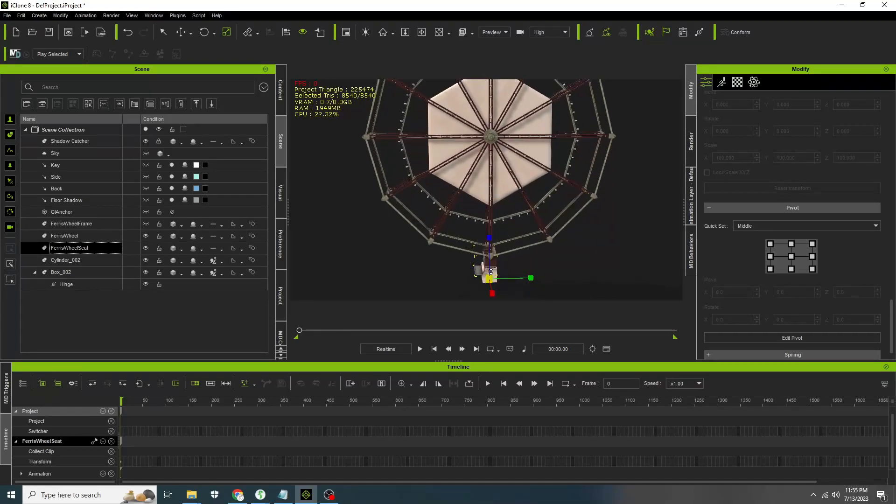
middle_drag(491, 271, 486, 236)
scroll(479, 172, up, 5)
scroll(475, 172, up, 3)
scroll(467, 207, up, 4)
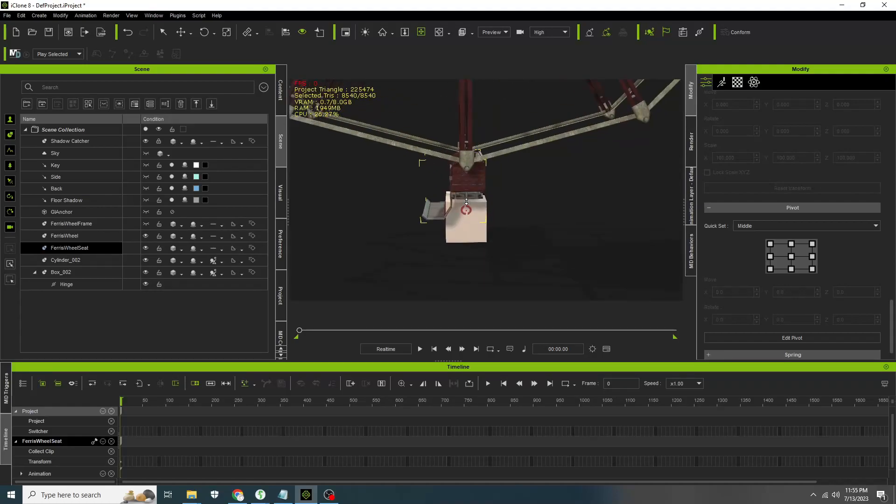
scroll(462, 212, up, 4)
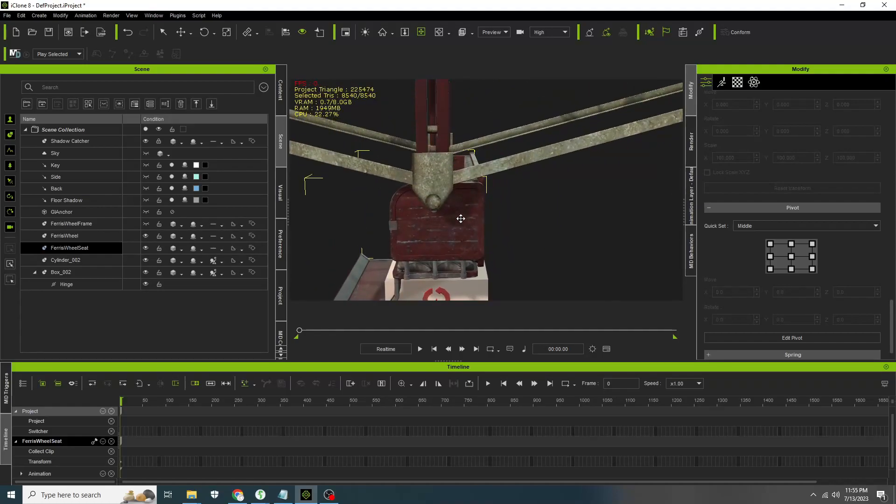
right_drag(365, 180, 582, 166)
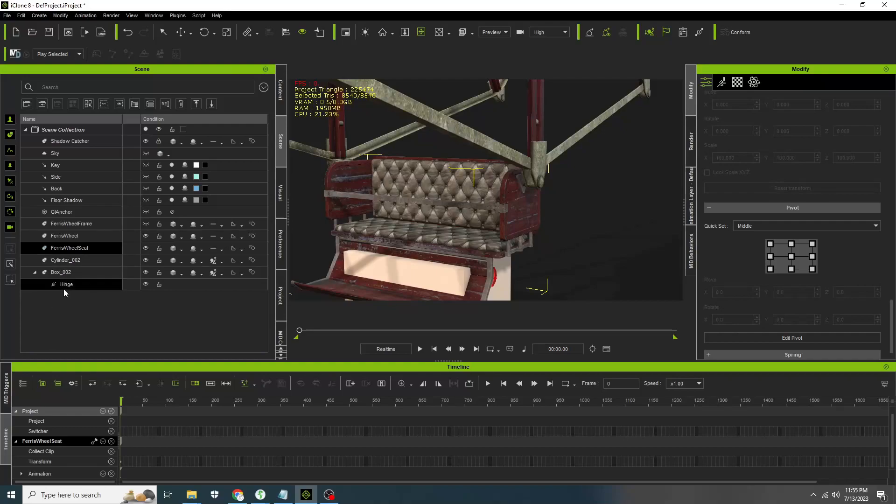
click(68, 273)
key(w)
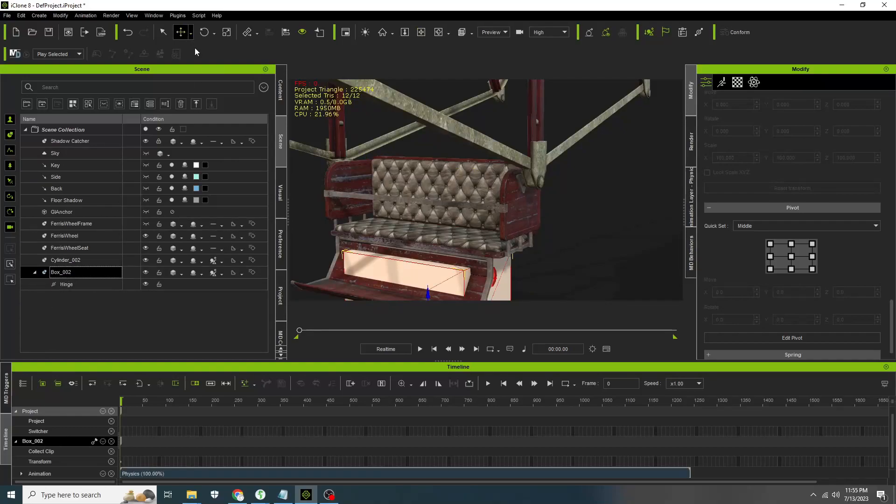
drag(429, 294, 424, 211)
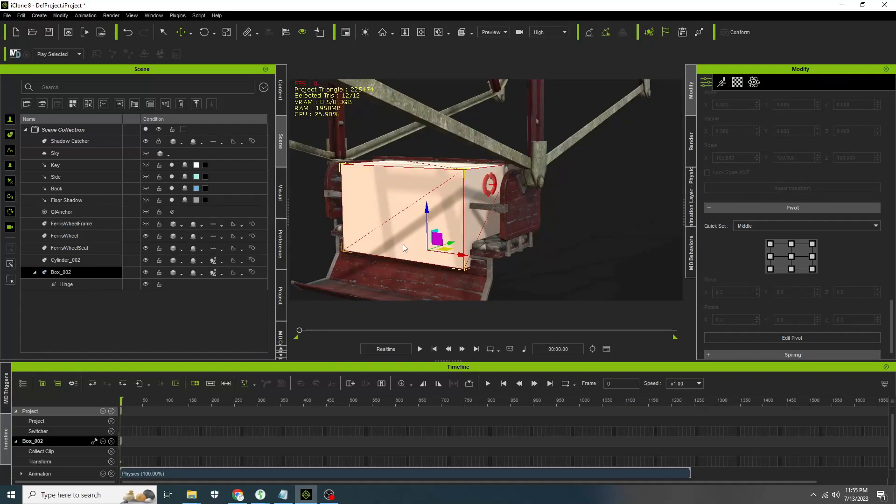
key(x)
right_drag(384, 214, 514, 199)
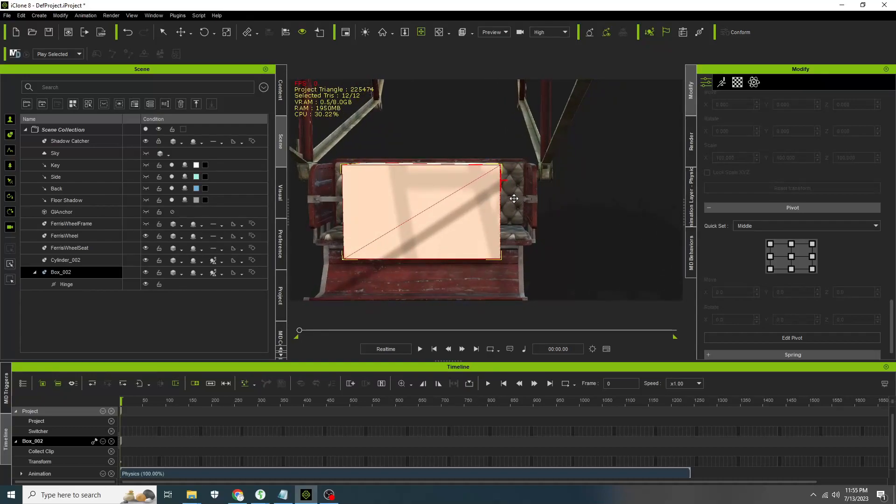
click(187, 31)
drag(427, 209, 426, 202)
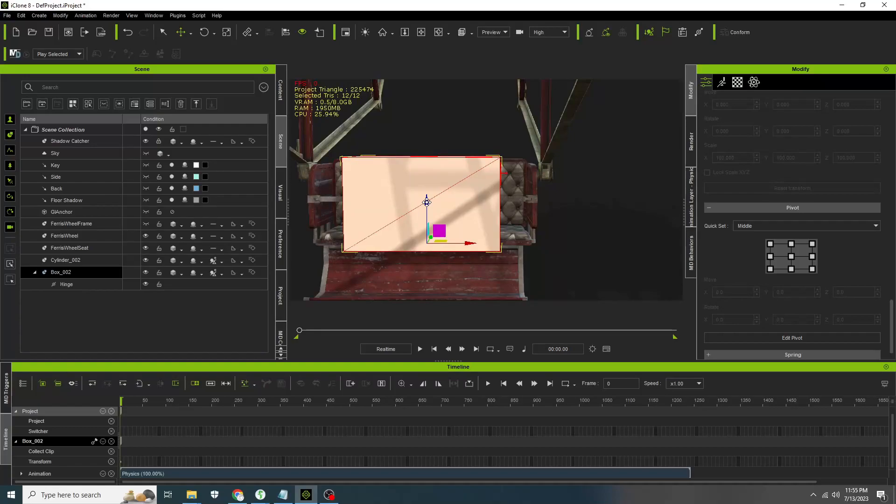
- Play the animation to test the box's motion with the wheel, then stop it
right_drag(533, 178, 500, 186)
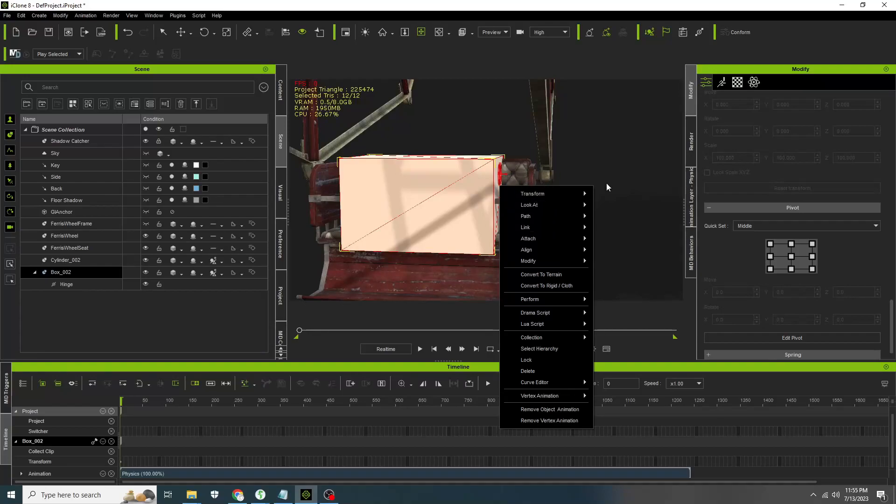
right_drag(607, 164, 497, 200)
right_drag(605, 187, 442, 181)
scroll(442, 181, down, 5)
scroll(442, 181, down, 6)
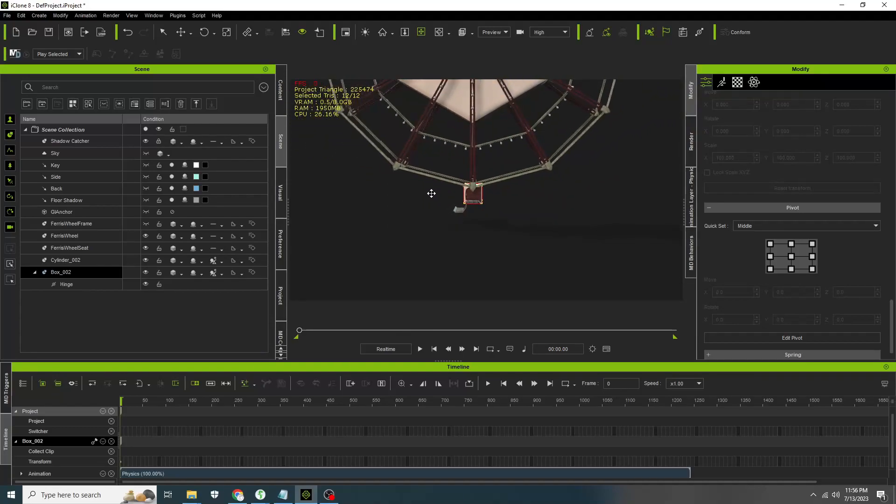
middle_drag(431, 192, 427, 254)
scroll(457, 219, down, 3)
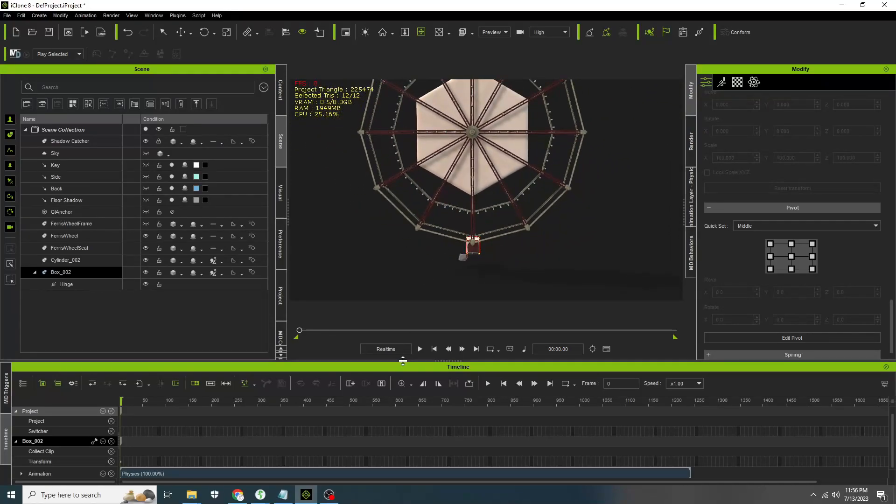
click(421, 350)
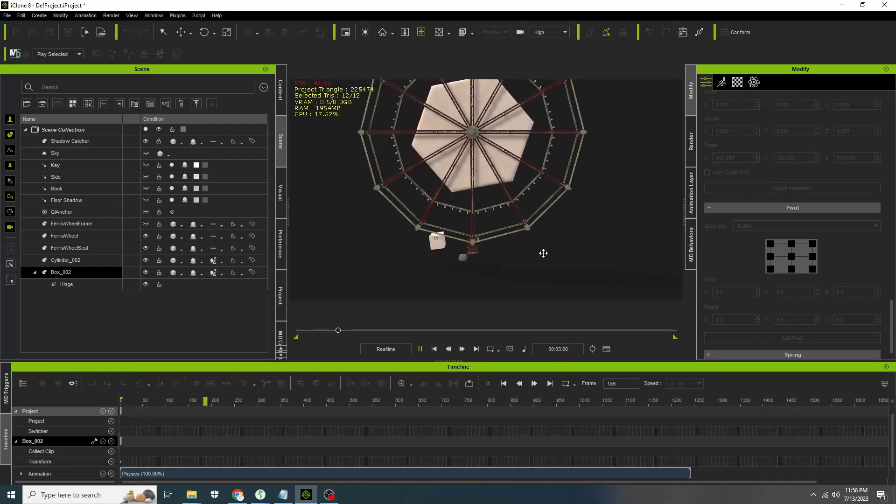
click(434, 349)
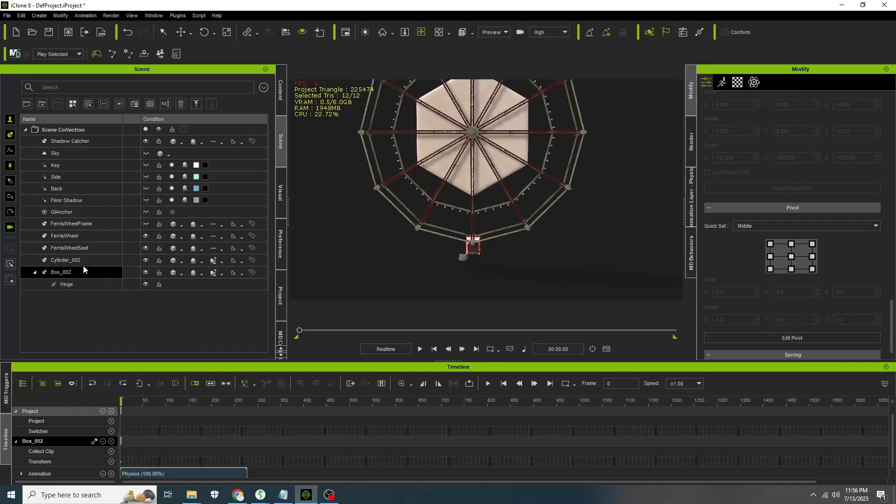
- Attach the FerrisWheel to Cylinder_002 as its parent by picking the hub in the viewport
click(79, 237)
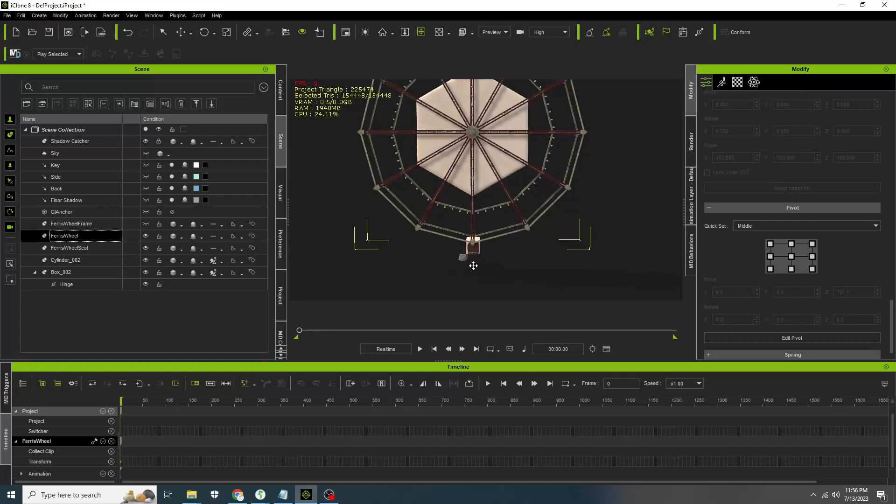
scroll(799, 251, down, 10)
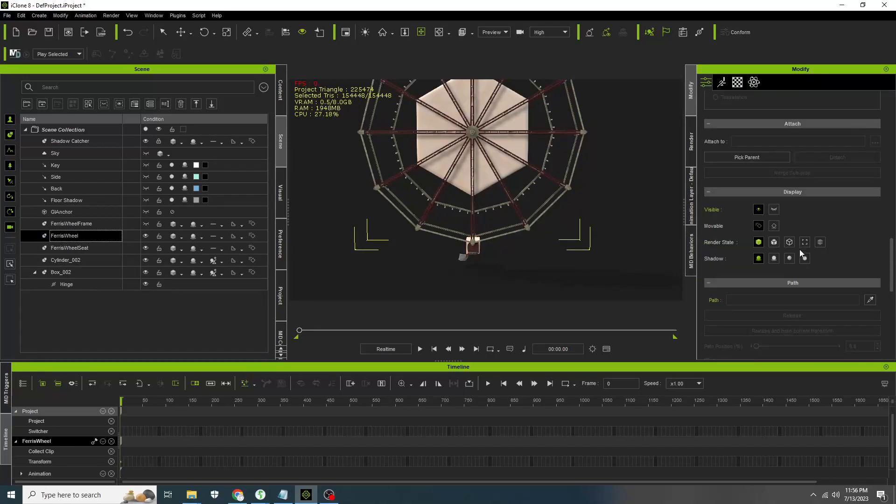
scroll(799, 249, up, 8)
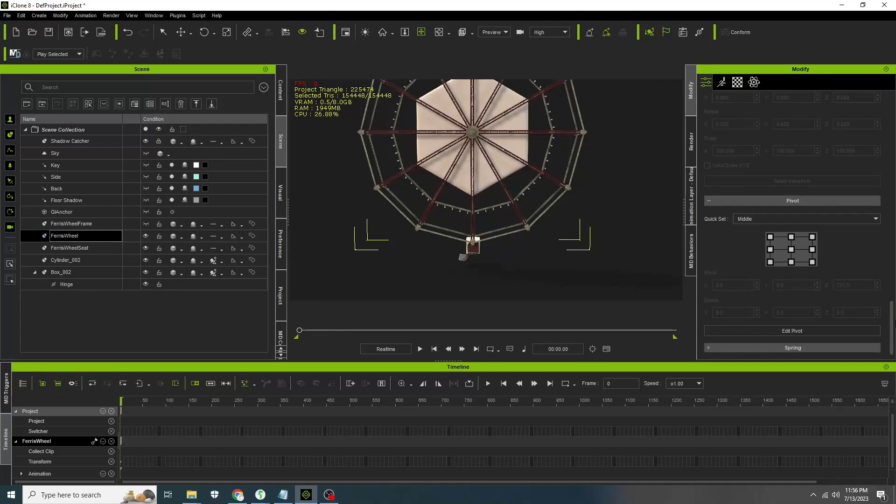
drag(893, 329, 890, 243)
click(772, 273)
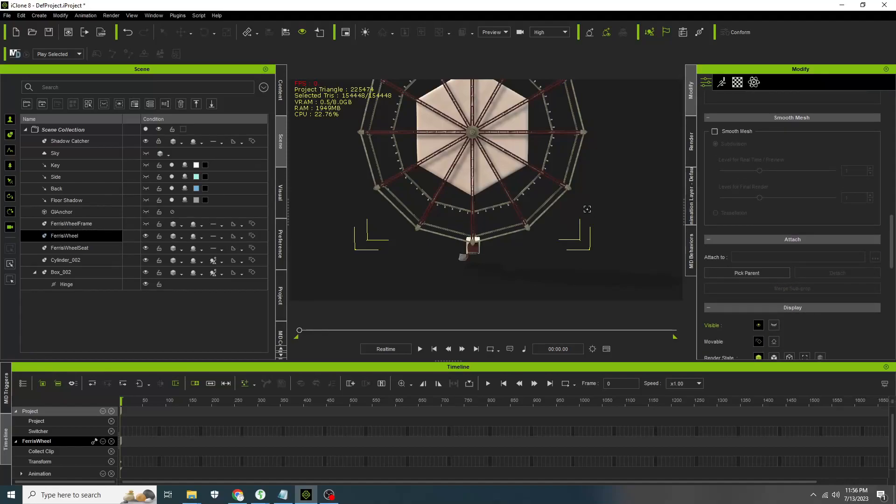
click(519, 145)
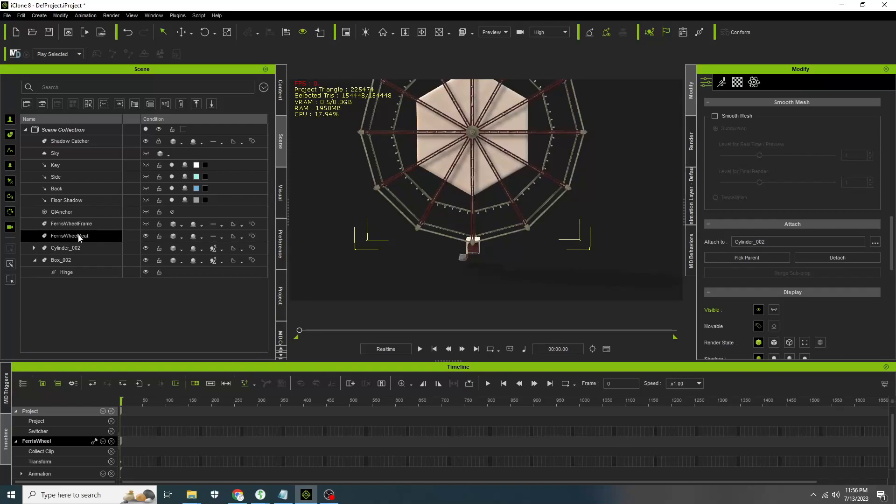
click(34, 248)
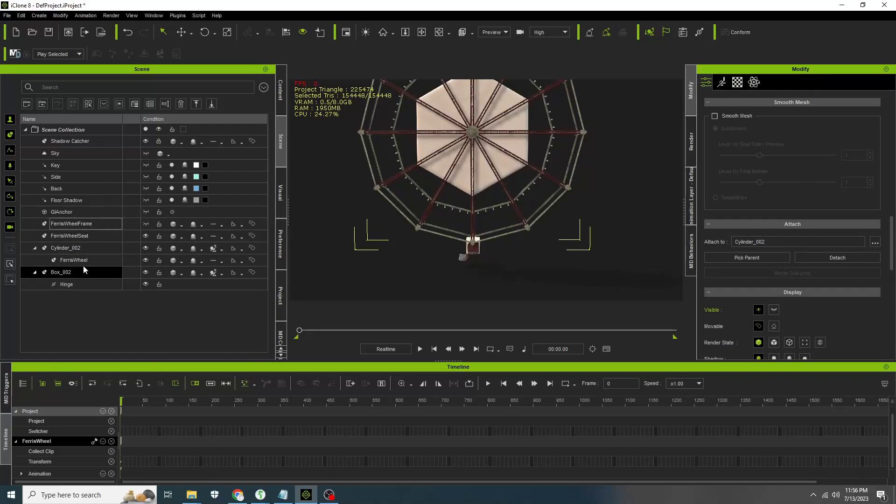
- Attach the FerrisWheelSeat to Box_002 as its parent, then play and stop the animation to test it
click(78, 238)
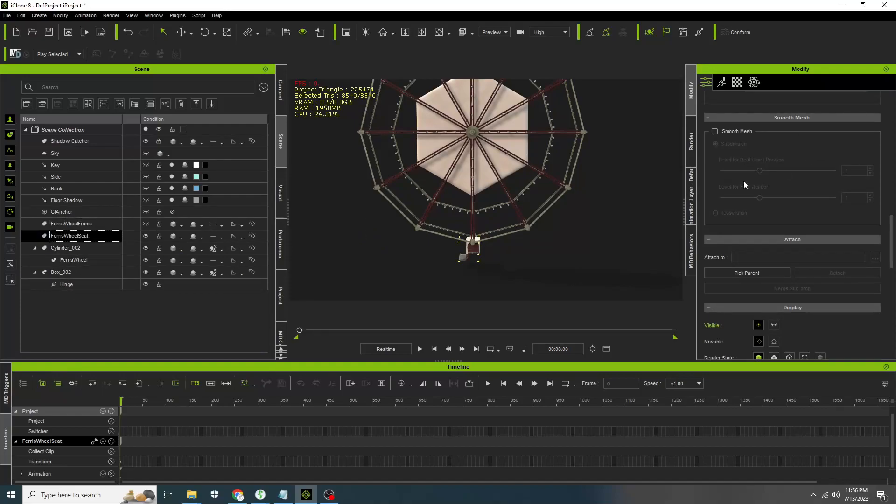
click(739, 273)
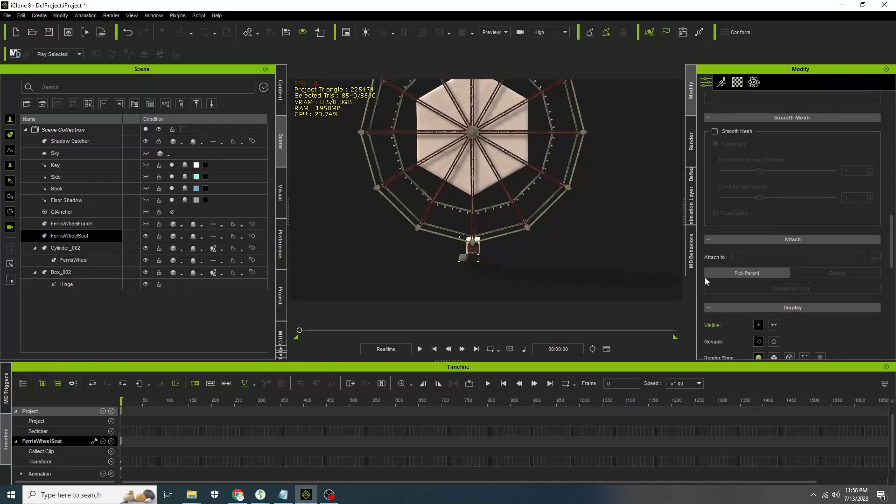
click(60, 271)
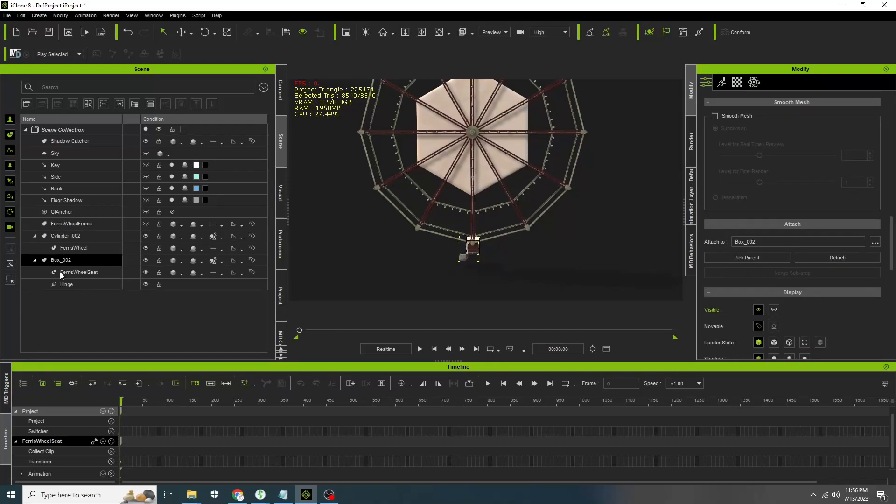
click(419, 351)
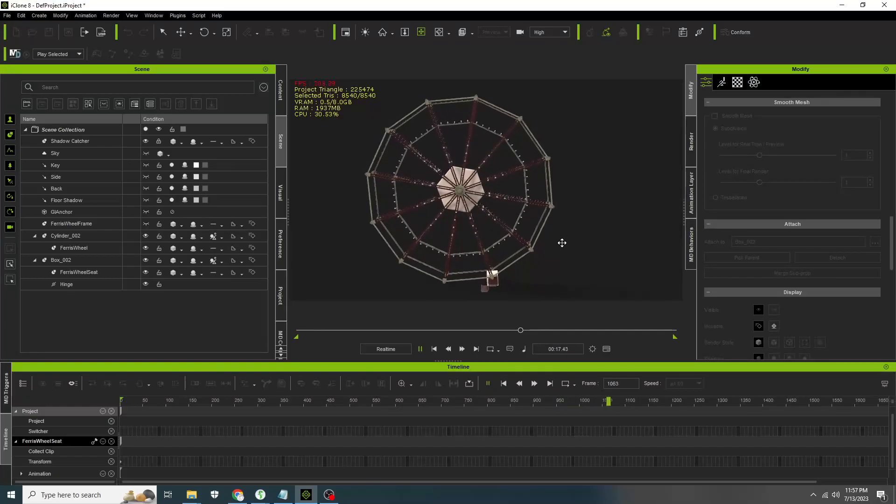
click(434, 350)
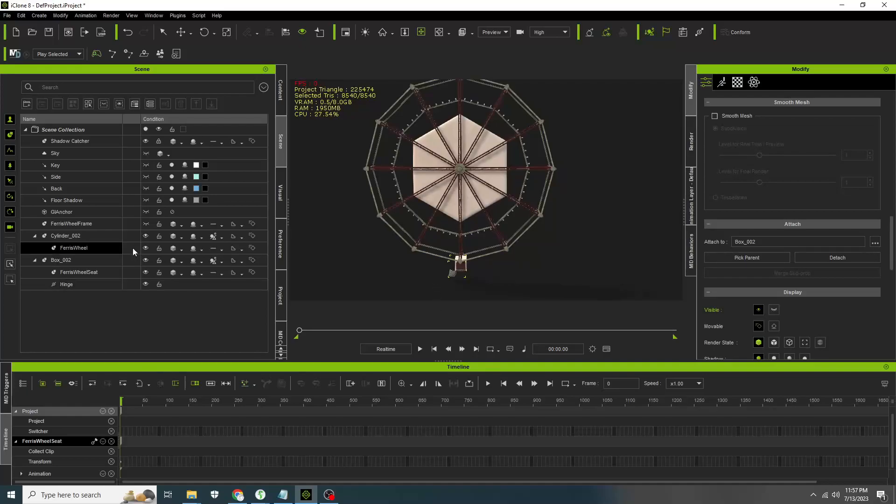
- Set both Cylinder_002 and Box_002 as dummies so they are hidden in rendering
click(85, 236)
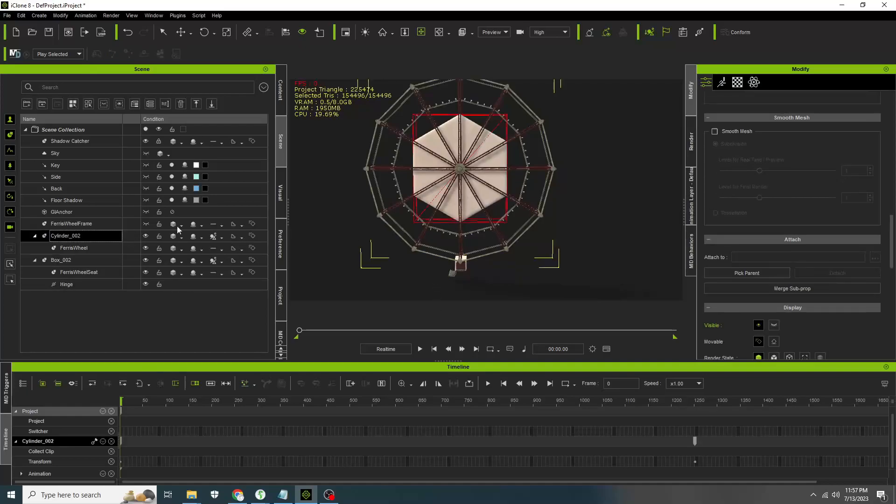
scroll(738, 133, up, 5)
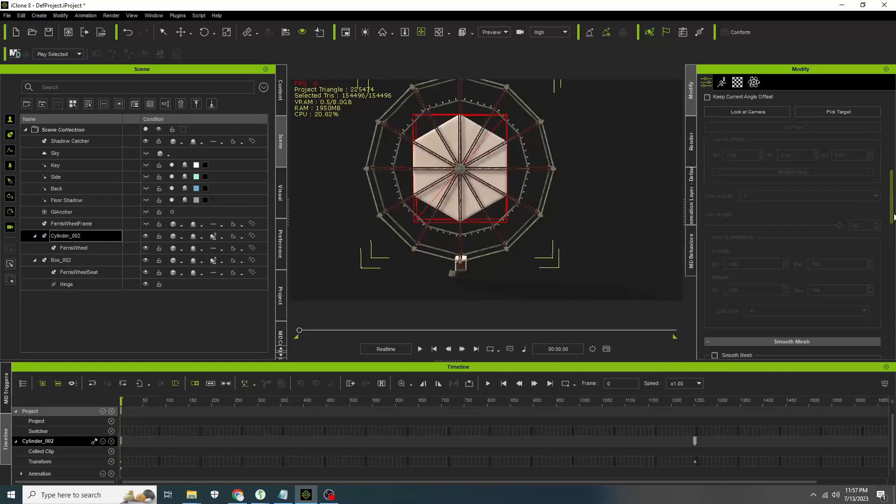
scroll(894, 218, up, 5)
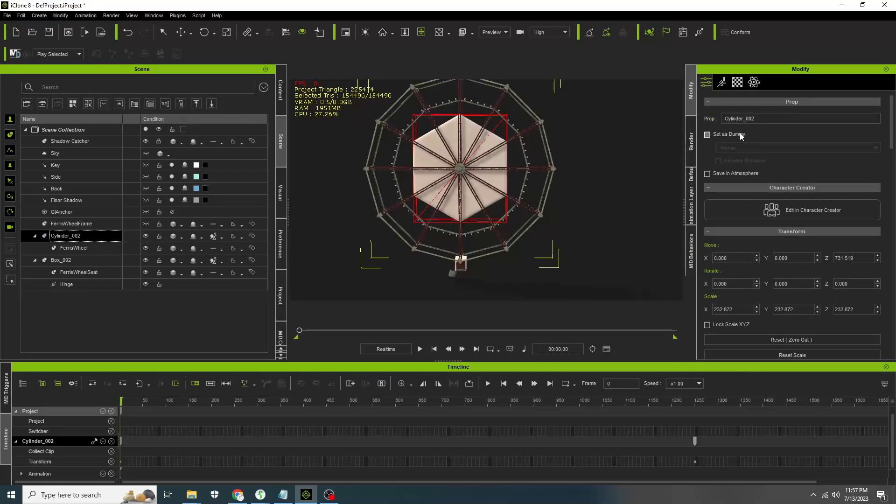
click(741, 132)
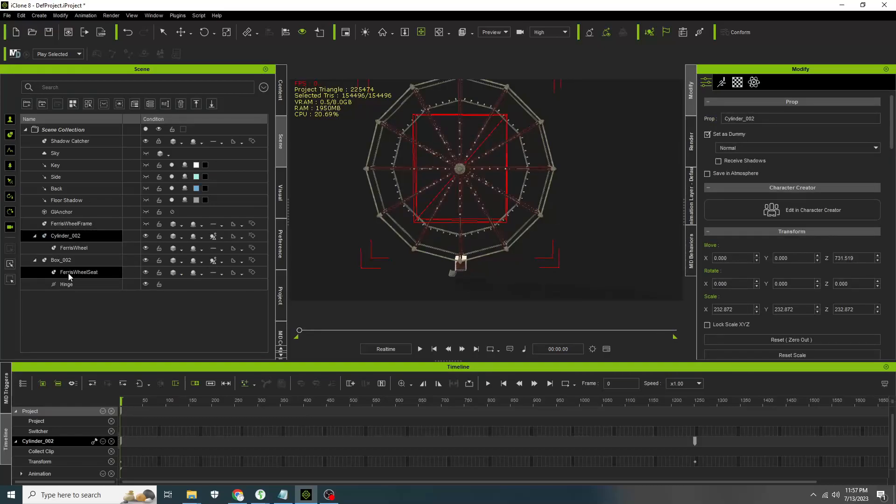
click(81, 262)
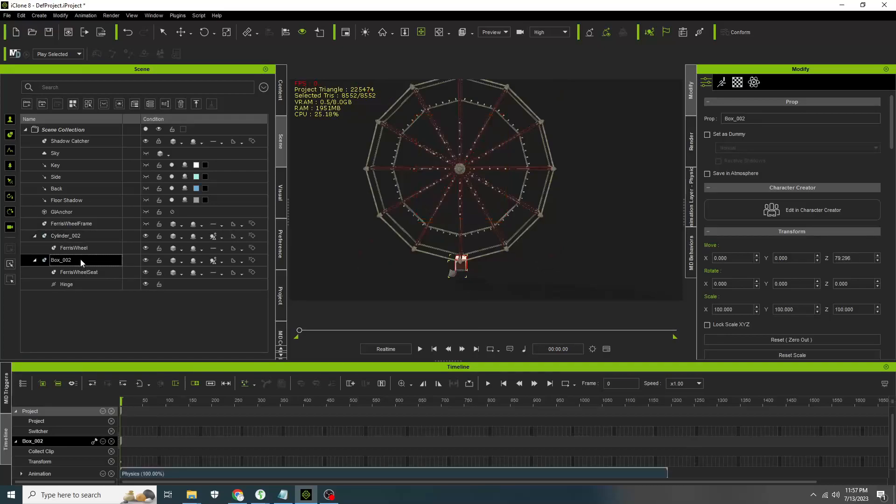
click(729, 133)
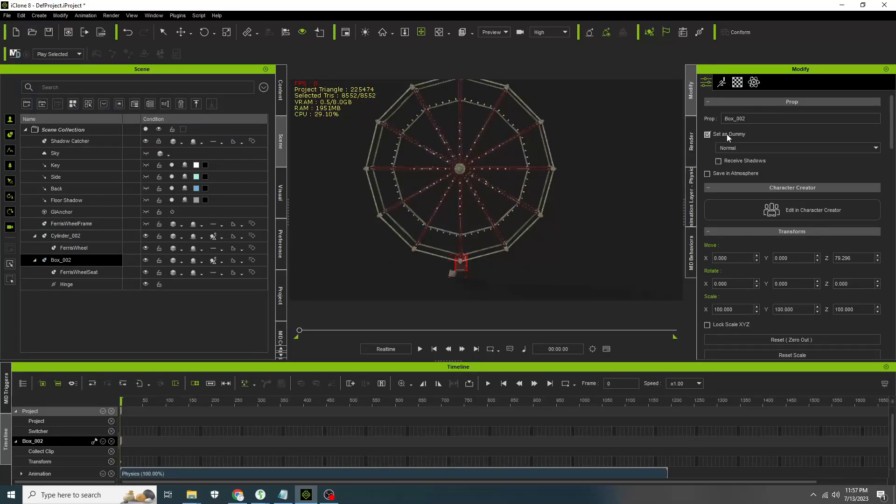
- Hide the FerrisWheelFrame in the scene
drag(85, 261, 147, 223)
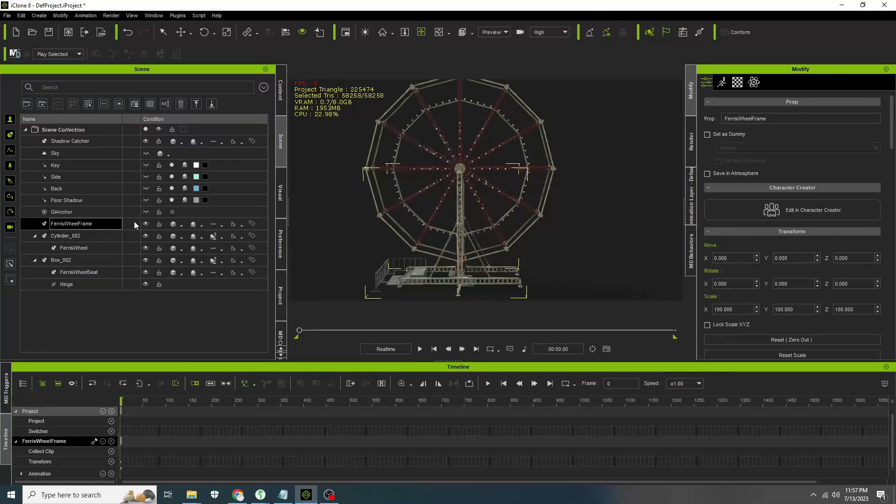
click(148, 223)
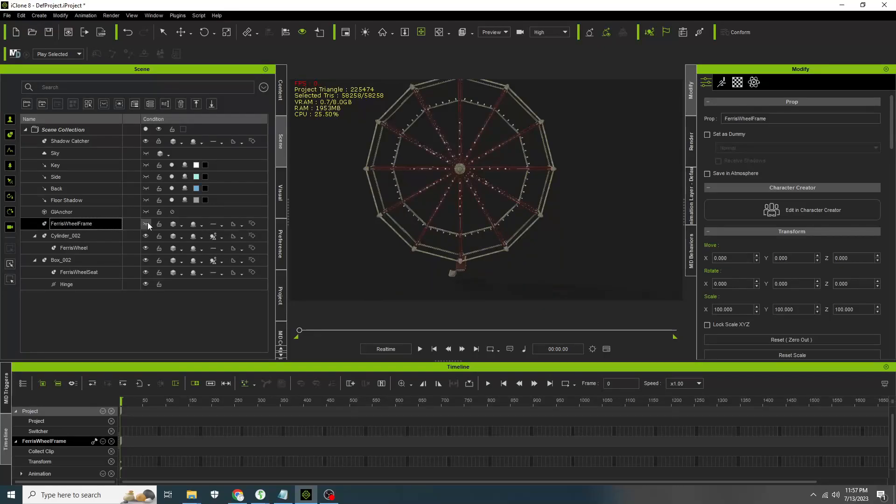
- Duplicate Box_002 with its seat and move the copy up to the top of the wheel
click(71, 260)
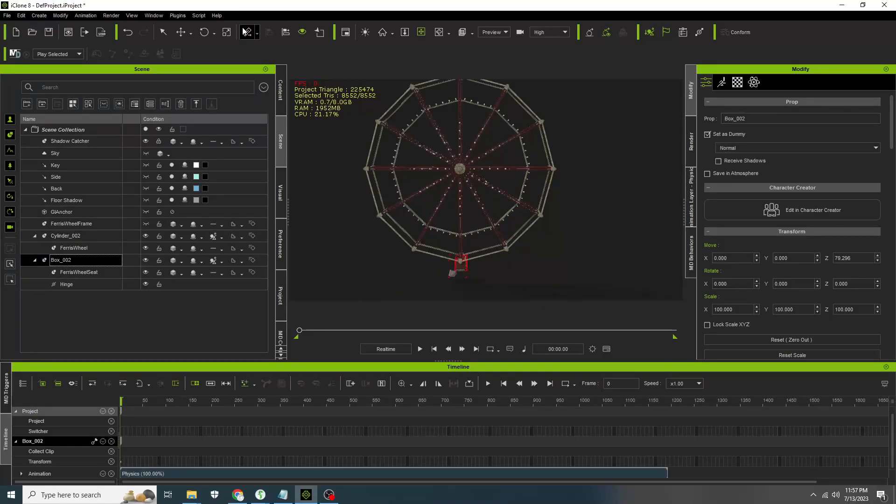
click(181, 34)
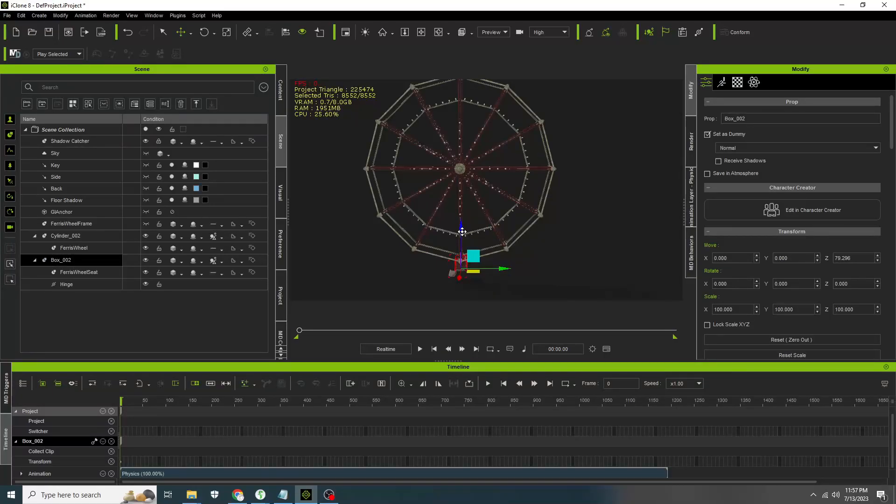
key(ctrl+d)
drag(462, 224, 468, 74)
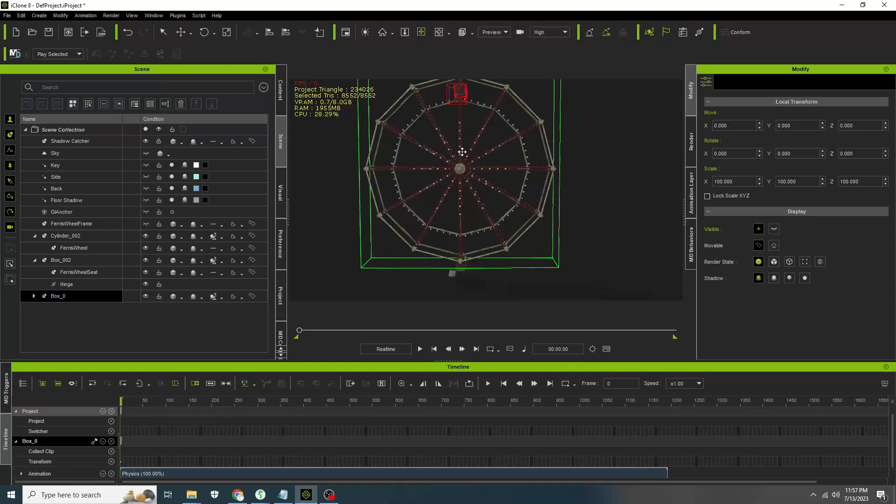
- Zoom in on the duplicated seat and move it higher toward the wheel's top arm
middle_drag(459, 143, 461, 183)
scroll(461, 183, up, 5)
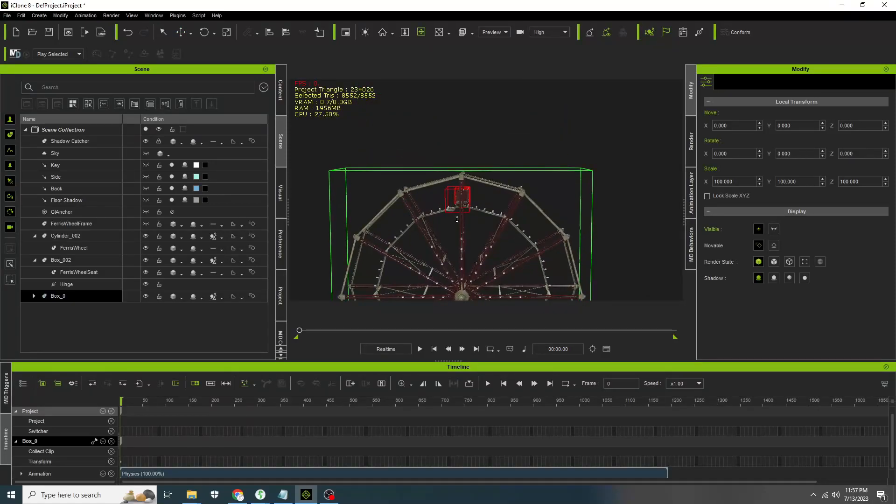
scroll(446, 221, up, 5)
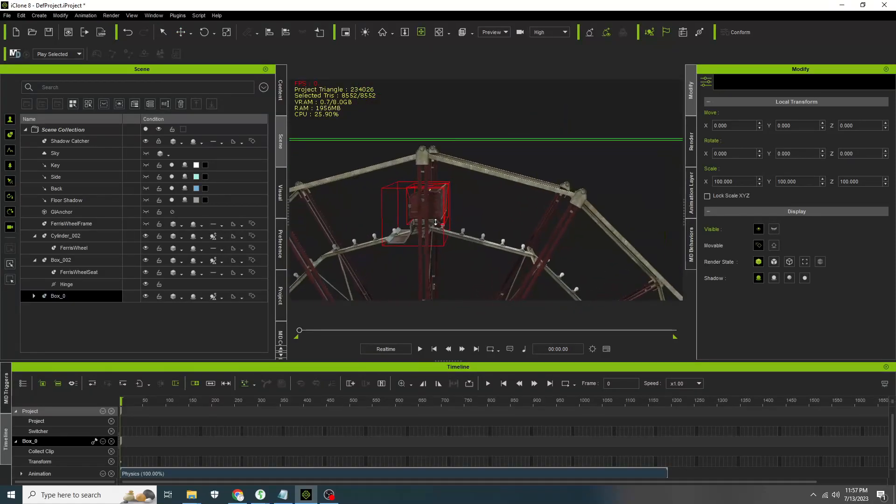
scroll(429, 224, up, 2)
right_drag(428, 225, 664, 218)
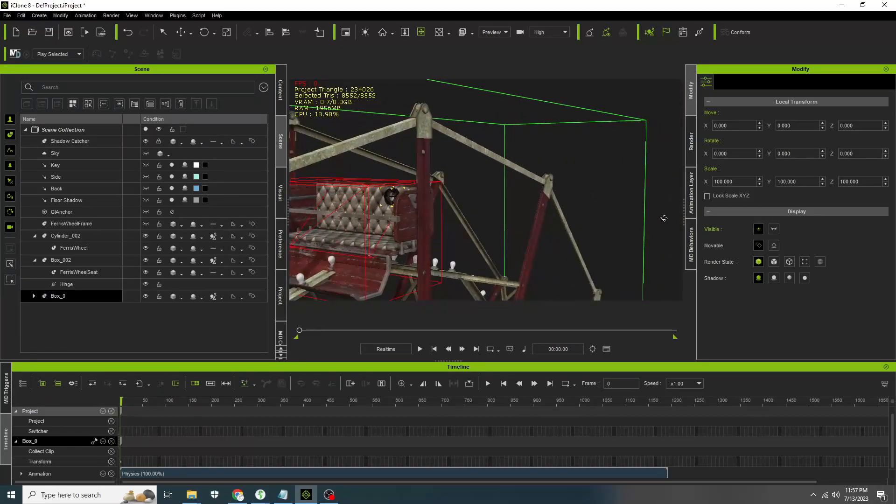
click(186, 34)
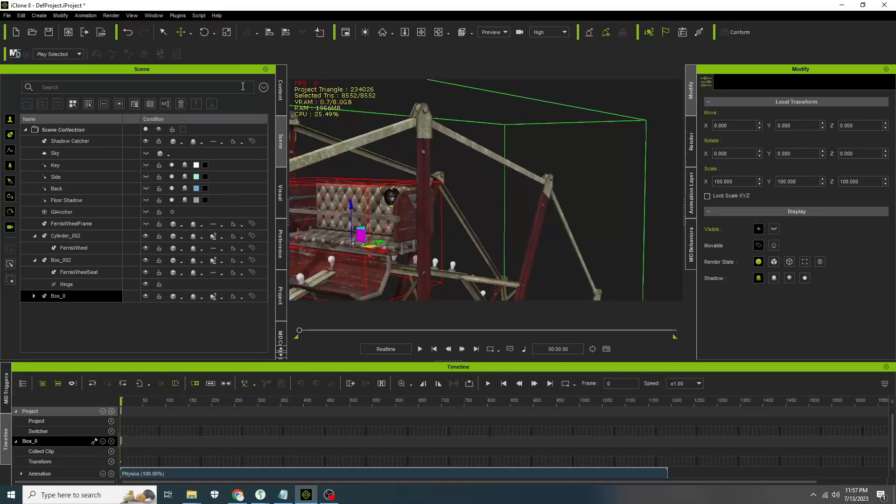
drag(351, 207, 349, 130)
right_click(377, 161)
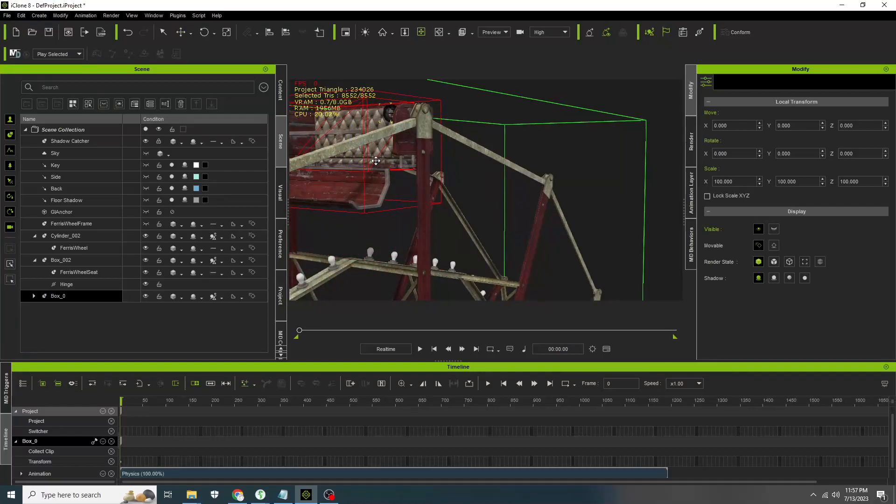
- Nudge the duplicated seat slightly upward so its pivot lines up with the wheel's top arm
right_drag(511, 196, 560, 172)
scroll(386, 169, up, 5)
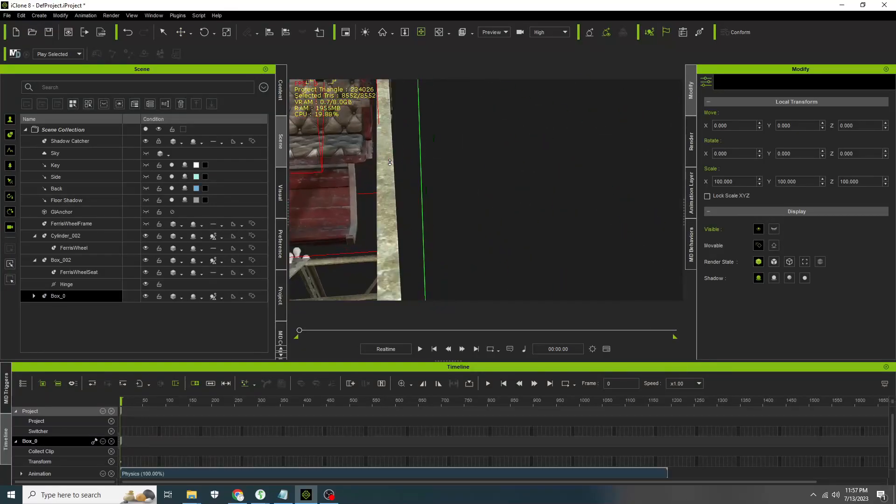
right_drag(402, 162, 794, 370)
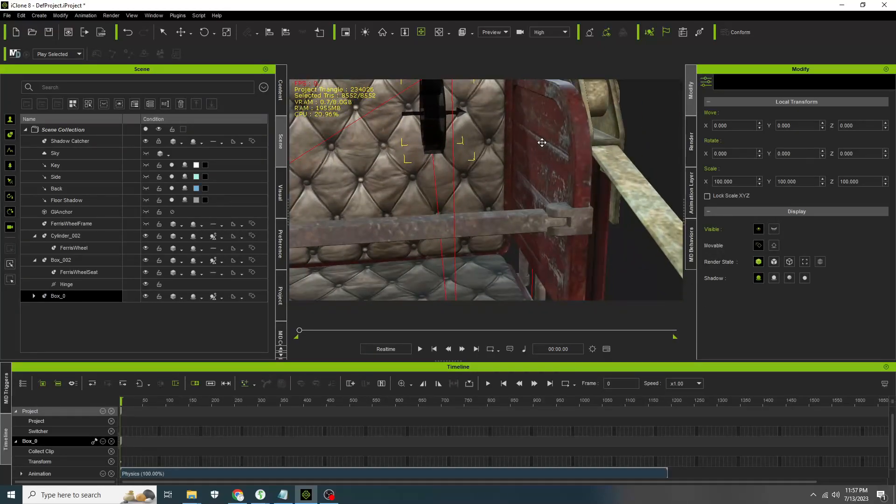
right_drag(541, 143, 443, 157)
right_click(525, 144)
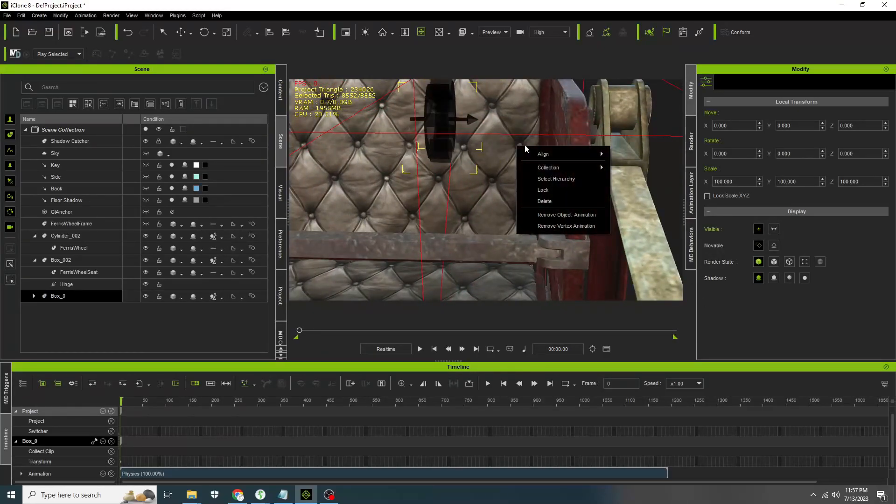
right_drag(525, 144, 492, 176)
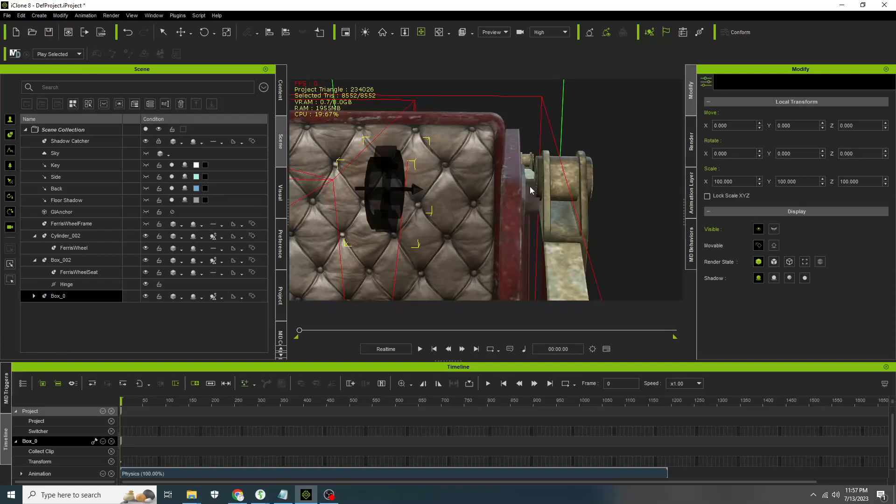
right_drag(527, 205, 401, 198)
click(181, 33)
scroll(532, 160, down, 6)
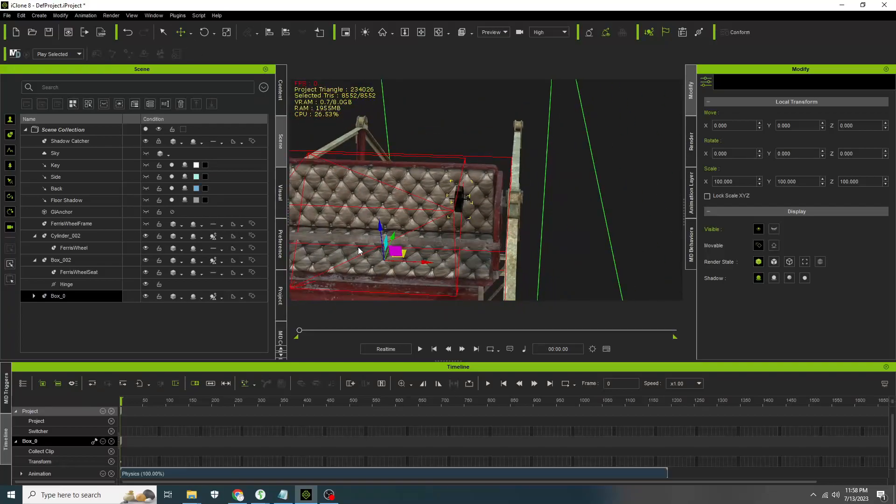
drag(381, 230, 381, 223)
key(x)
scroll(479, 210, up, 4)
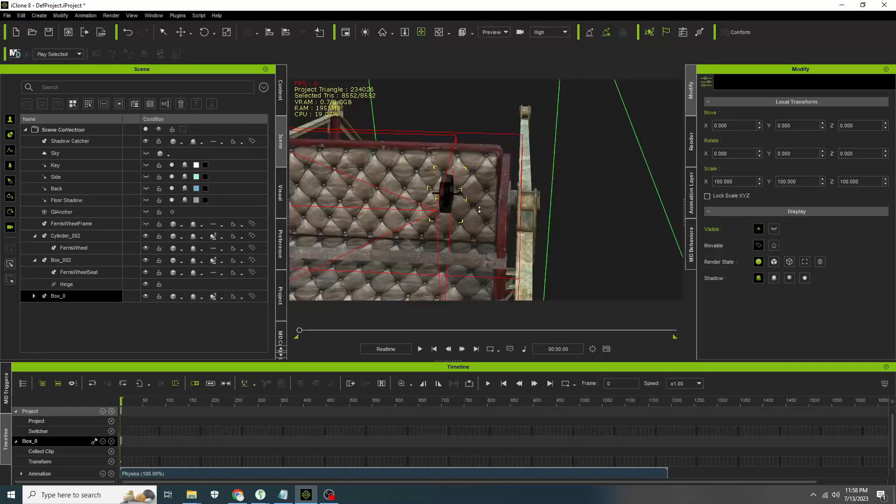
- Fine-tune the duplicated seat's position at the wheel's top arm
scroll(479, 210, up, 3)
scroll(395, 153, down, 3)
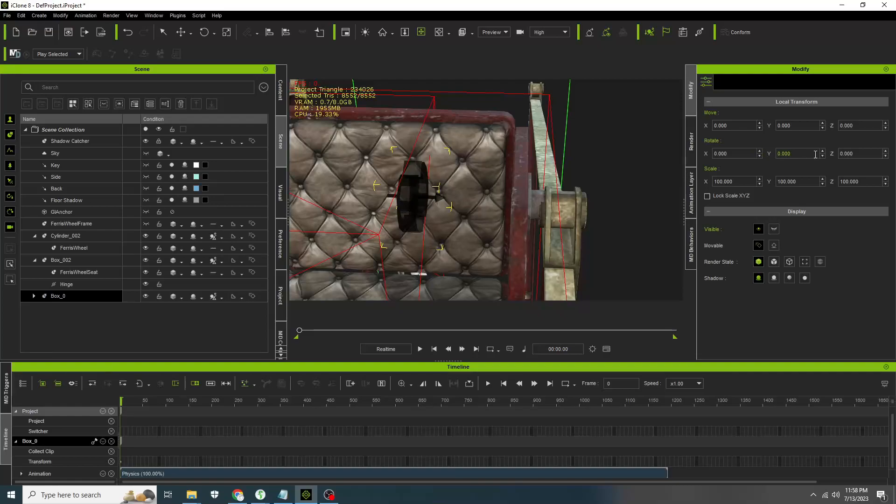
scroll(530, 154, down, 5)
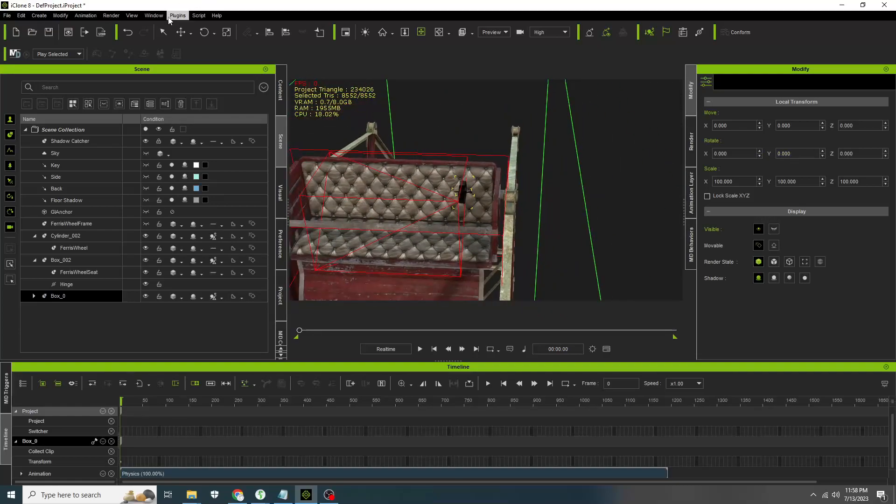
click(181, 32)
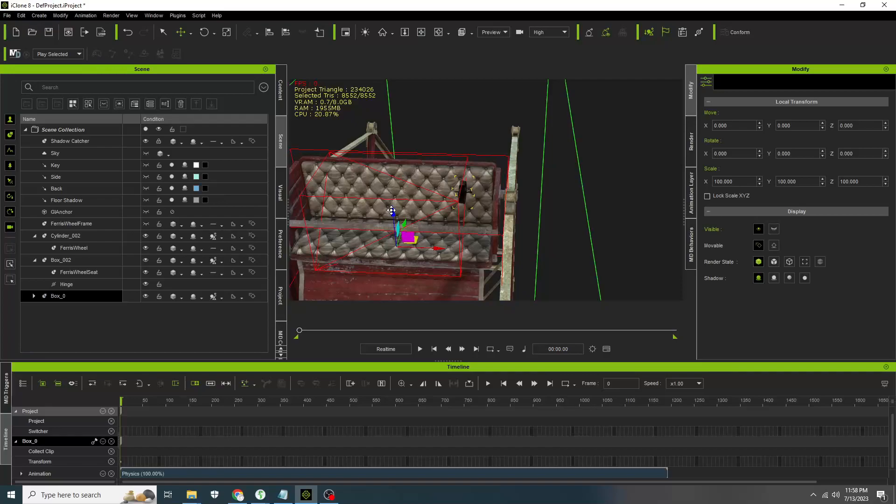
drag(392, 211, 392, 212)
key(x)
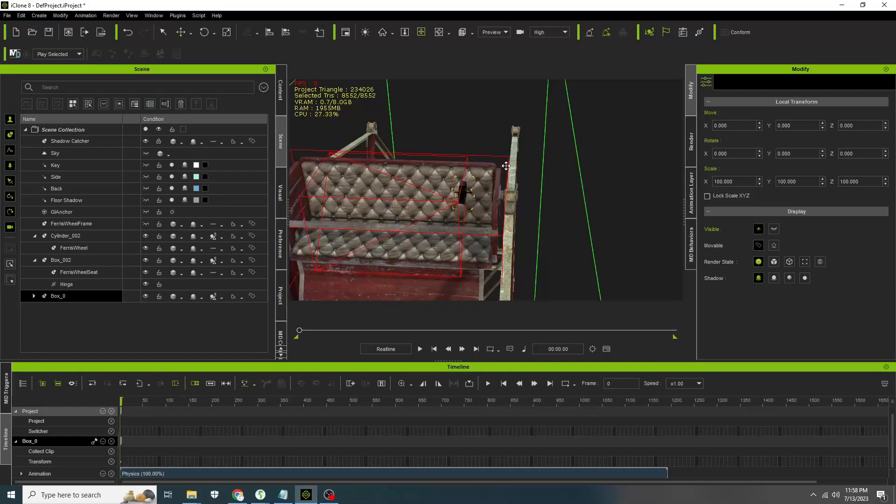
right_drag(551, 212, 342, 138)
scroll(523, 203, down, 4)
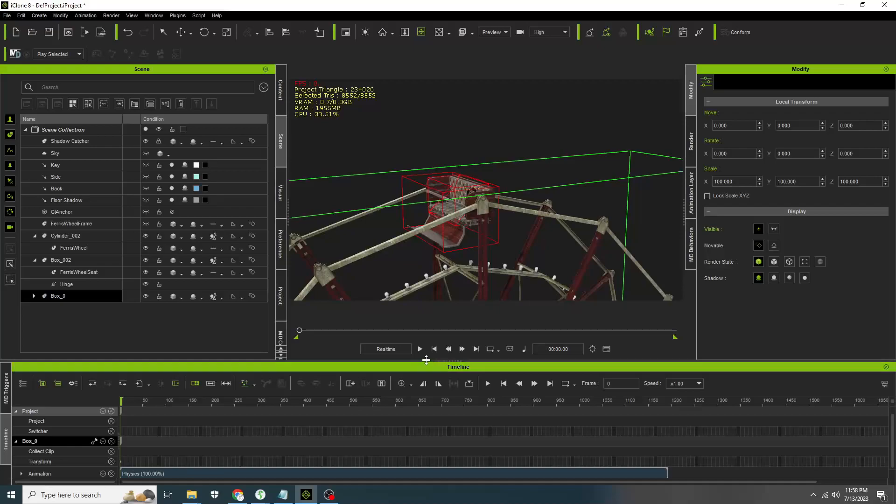
- Play the physics simulation to test the duplicated seat, then stop it
click(419, 349)
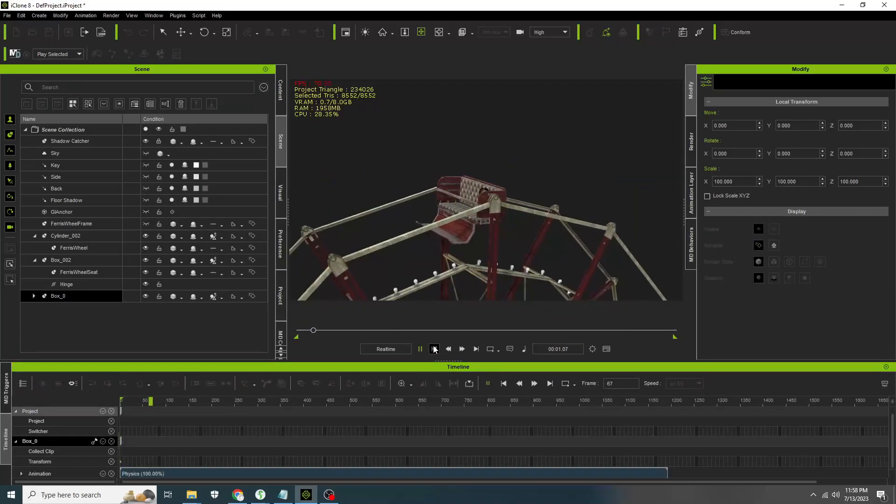
click(434, 349)
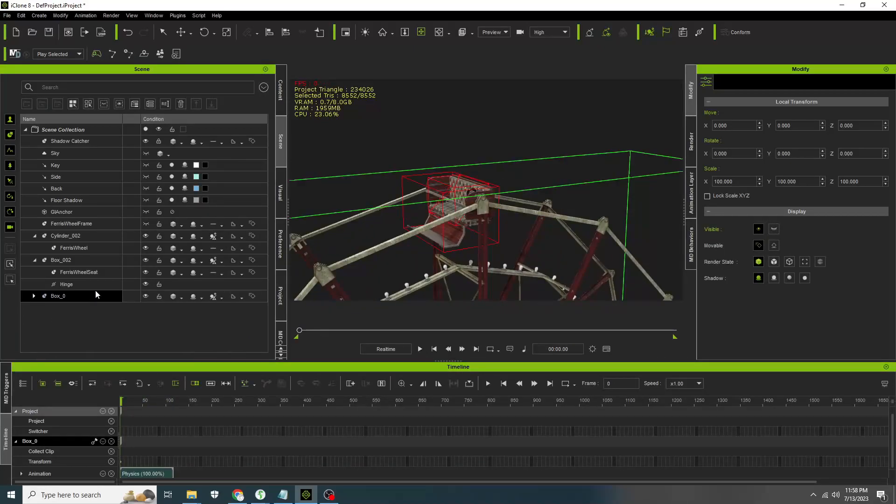
- Expand Box_0 and inspect the hinge constraints of Box_0 and Box_002
click(33, 296)
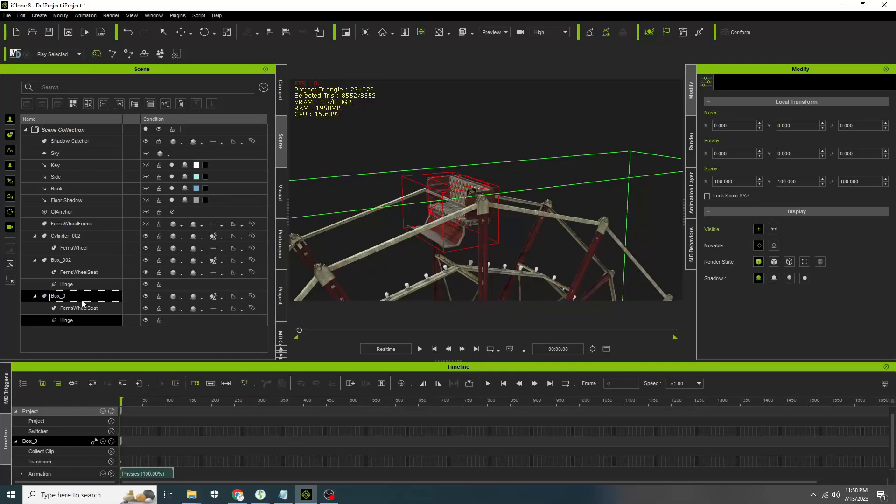
click(79, 321)
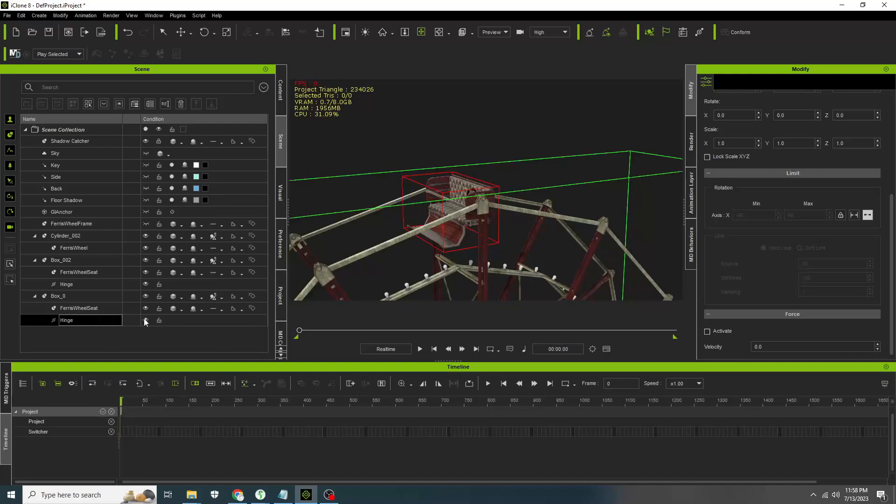
scroll(761, 142, up, 3)
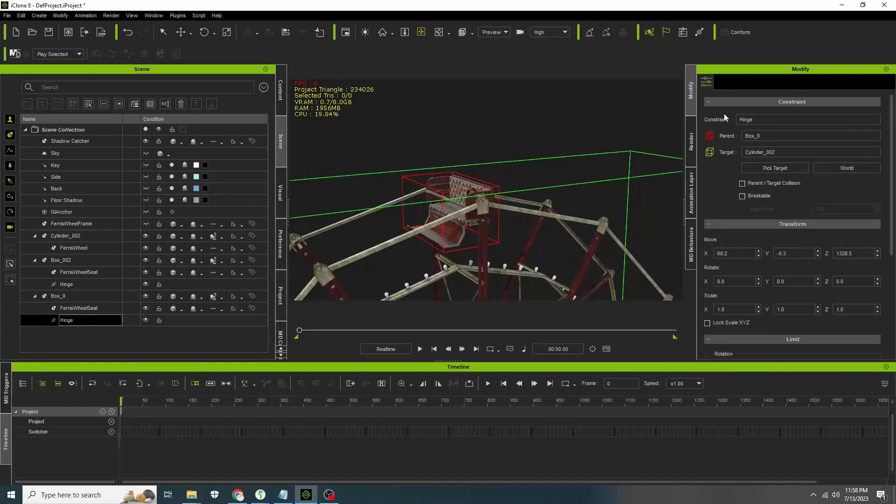
click(146, 320)
click(145, 285)
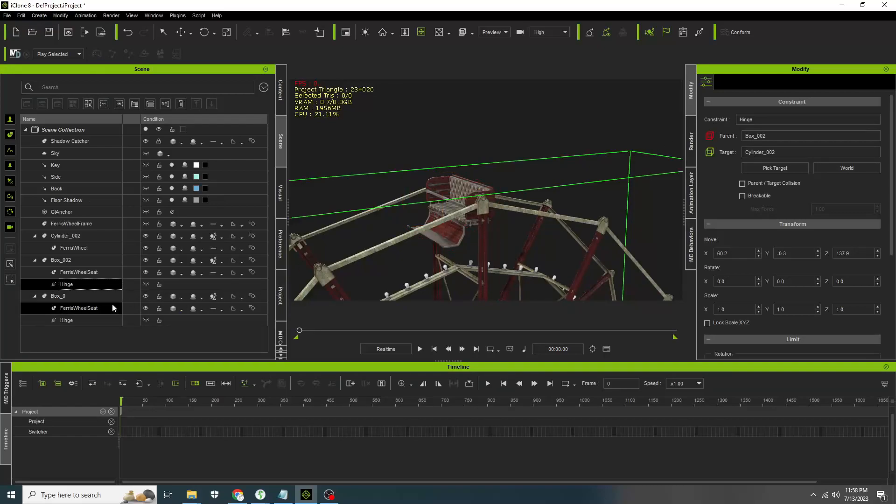
- Try moving Box_002's hinge up toward the wheel's hub, then undo the move
middle_drag(504, 230, 491, 167)
scroll(483, 216, down, 5)
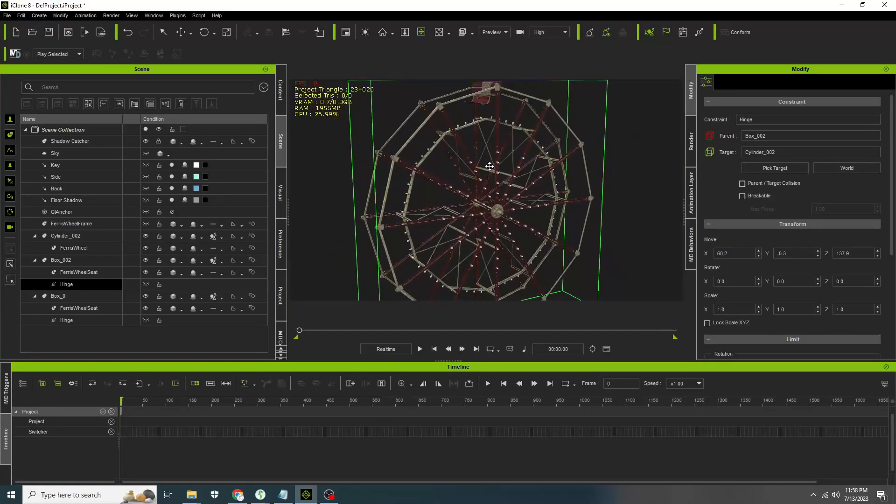
middle_drag(505, 209, 500, 173)
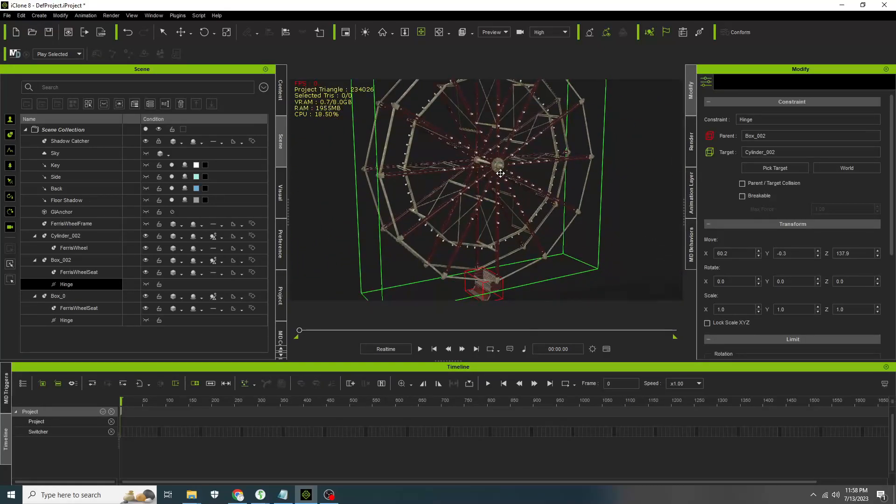
right_drag(565, 217, 446, 207)
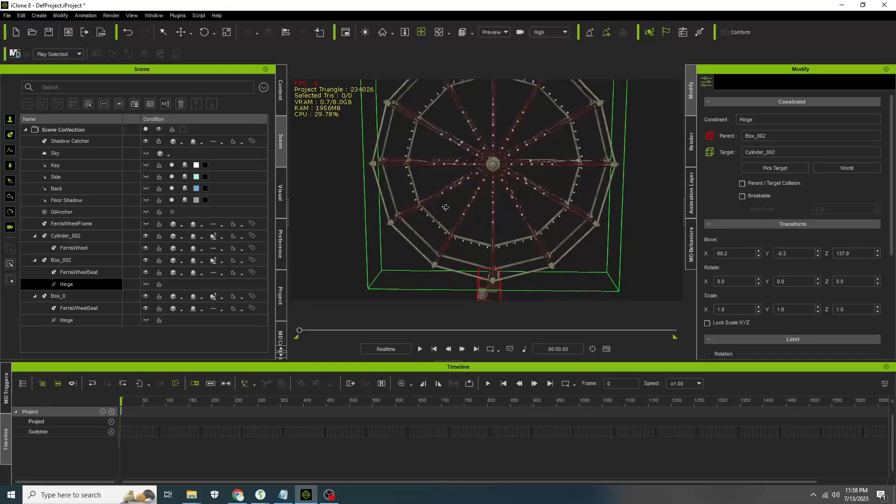
click(181, 32)
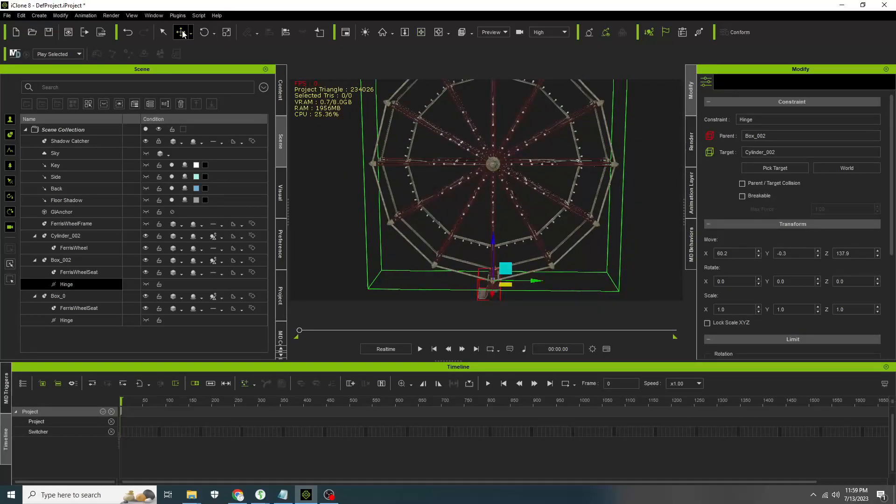
drag(493, 244, 491, 191)
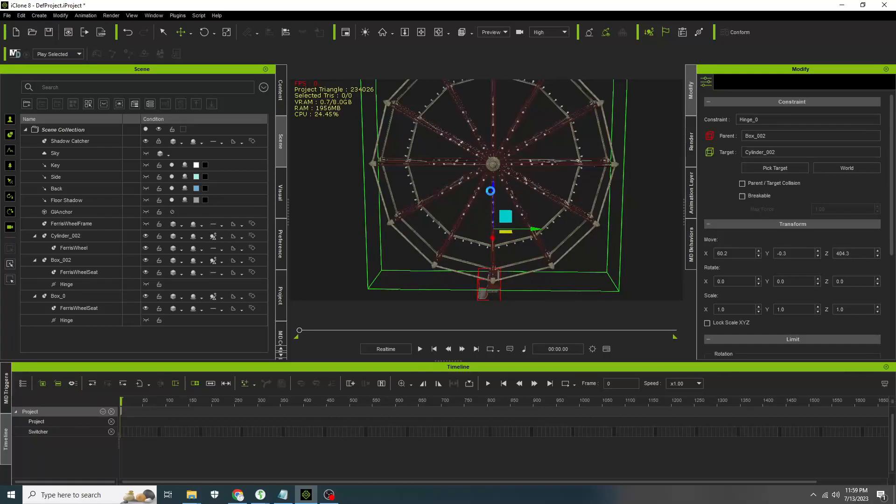
key(ctrl+z)
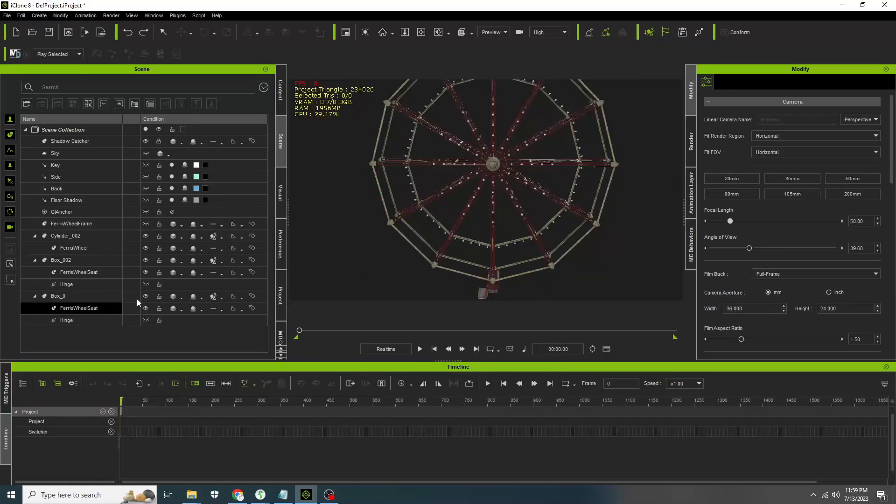
- Duplicate Box_002 with its seat again and move the copy up and sideways toward another wheel arm
click(212, 261)
ctrl+drag(496, 248, 494, 195)
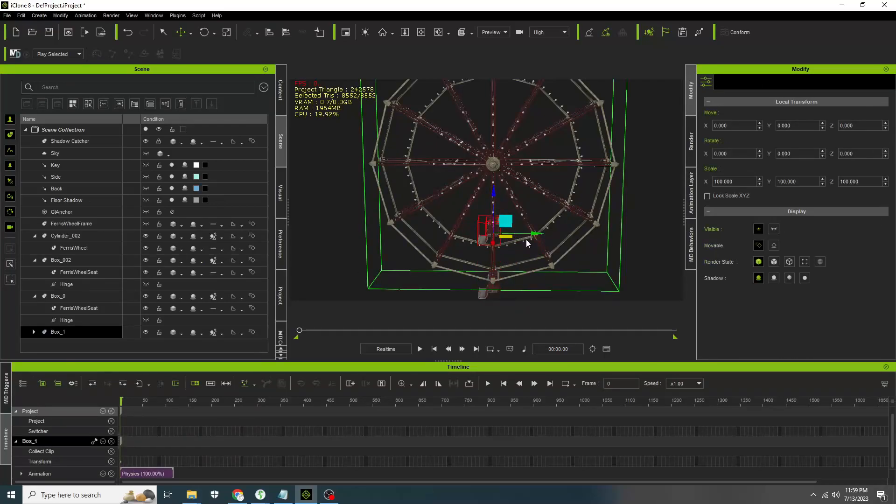
drag(535, 234, 435, 233)
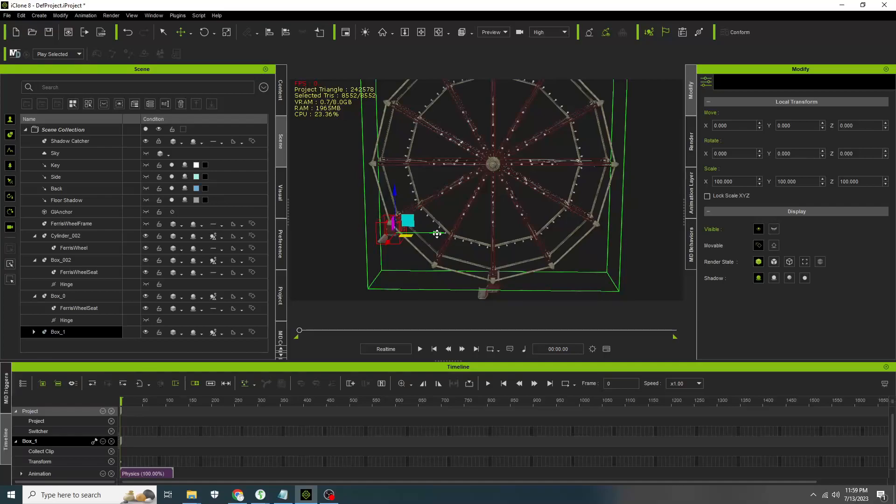
middle_drag(436, 233, 526, 222)
- Lower the new seat slightly where it hangs from its wheel arm
scroll(514, 236, up, 5)
scroll(505, 239, up, 8)
middle_drag(475, 216, 421, 170)
right_drag(436, 186, 604, 219)
right_drag(382, 211, 589, 209)
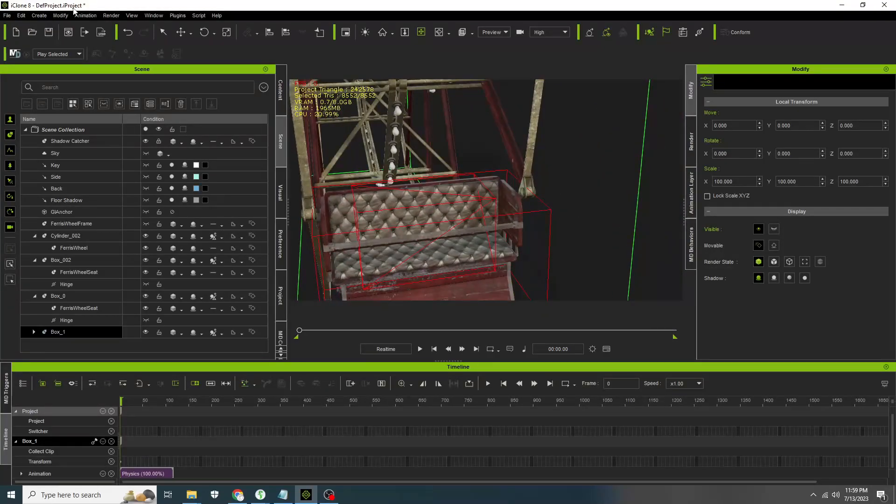
click(180, 34)
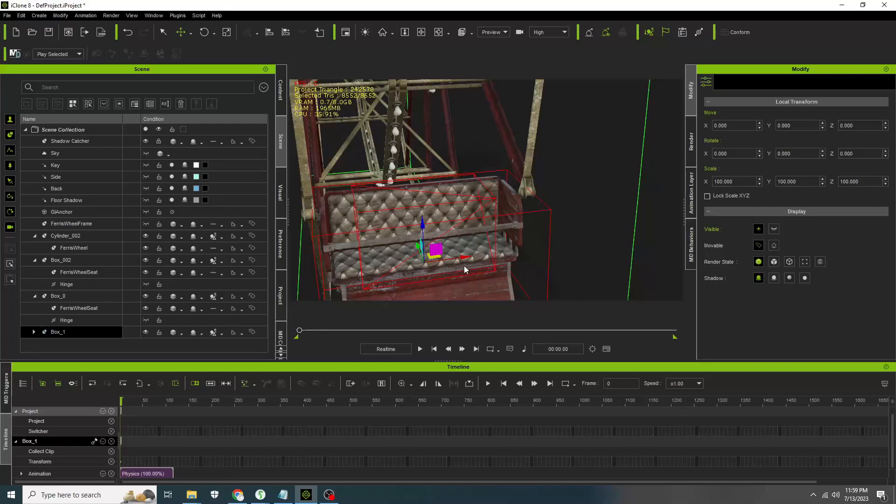
drag(417, 248, 419, 257)
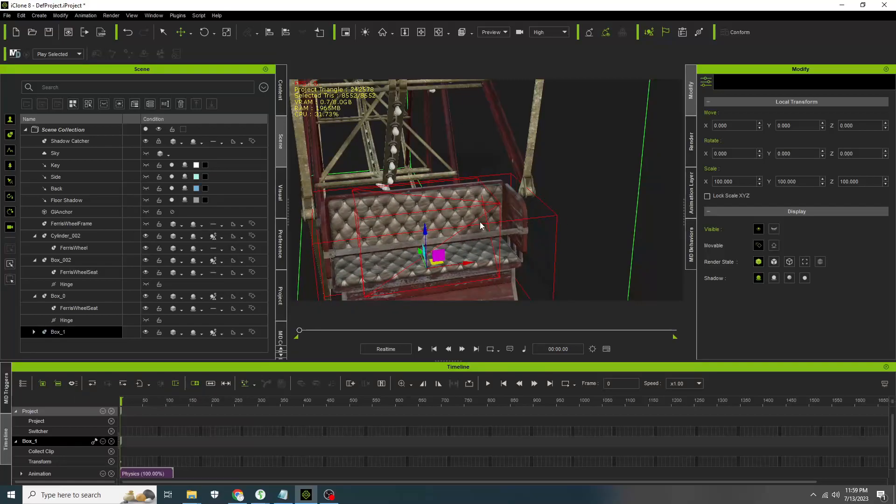
- Raise the new seat slightly to align it with the arm's pivot
right_drag(523, 205, 522, 218)
scroll(522, 215, up, 5)
middle_drag(523, 213, 344, 175)
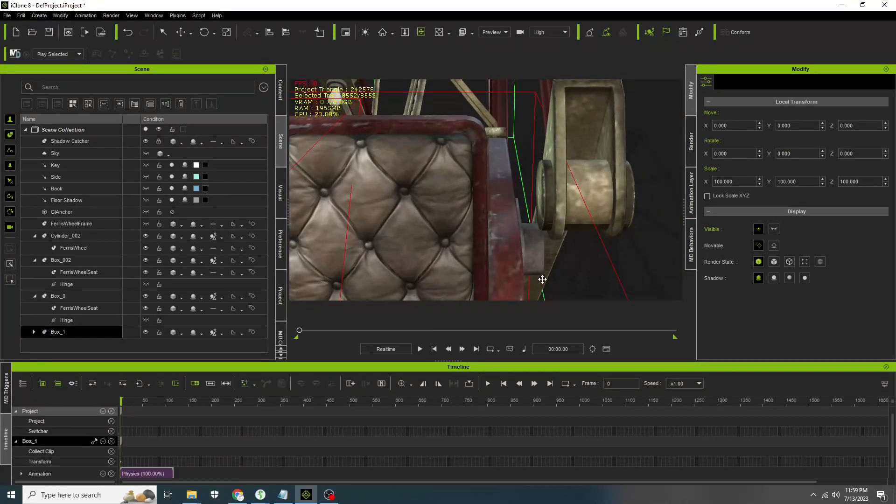
scroll(551, 205, down, 5)
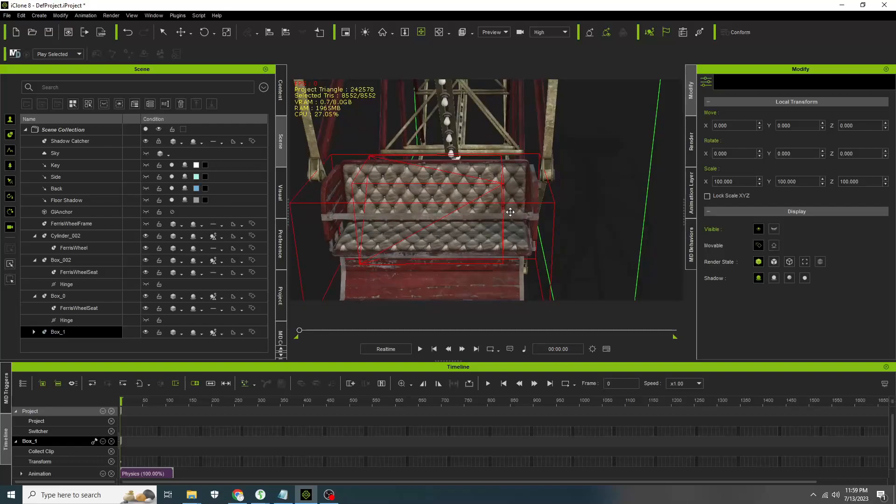
click(180, 32)
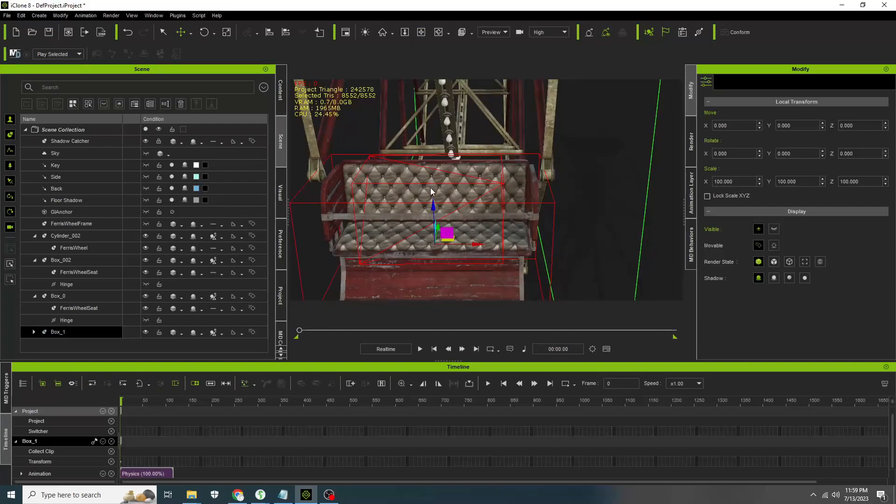
drag(433, 205, 432, 196)
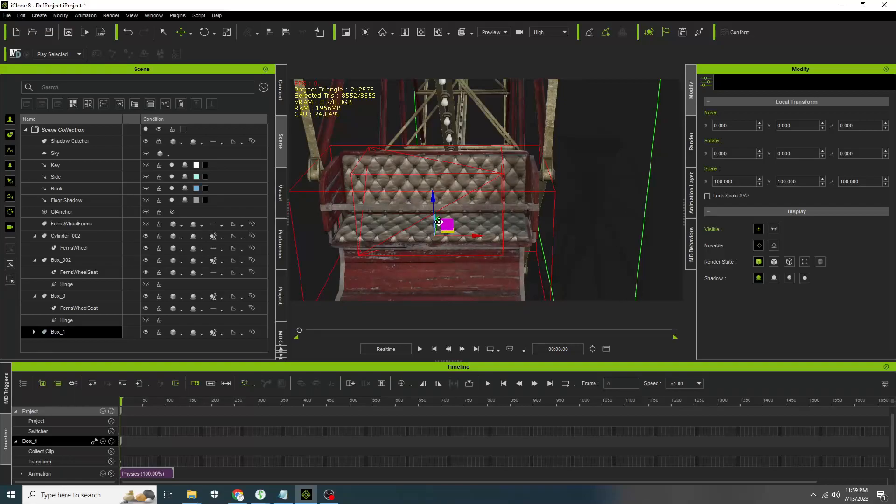
drag(439, 219, 433, 200)
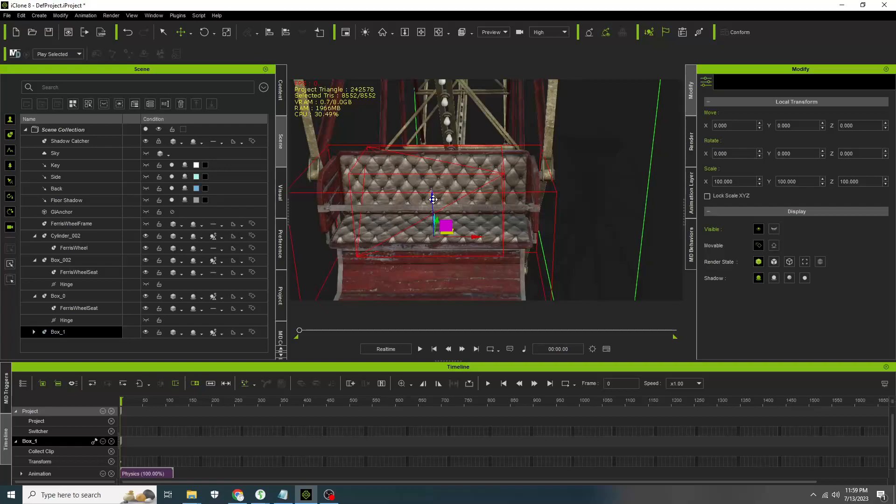
scroll(434, 200, down, 5)
alt+right_drag(584, 199, 336, 196)
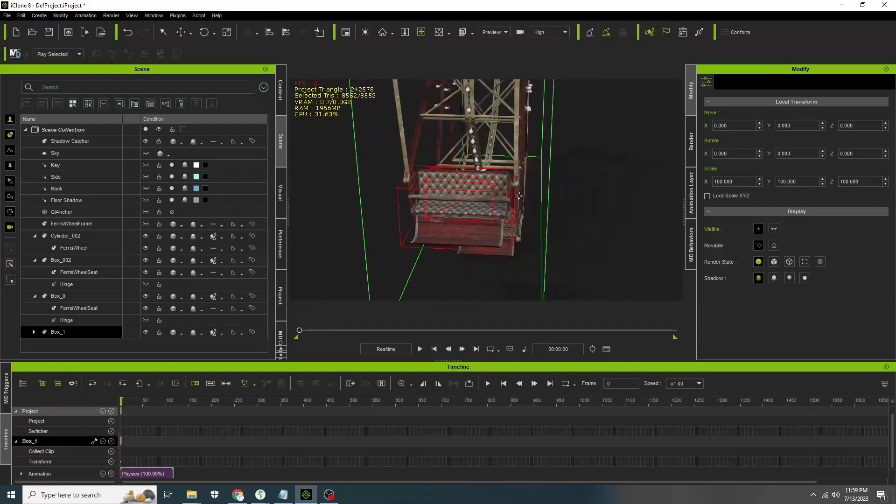
alt+right_drag(541, 187, 374, 182)
alt+drag(560, 155, 475, 192)
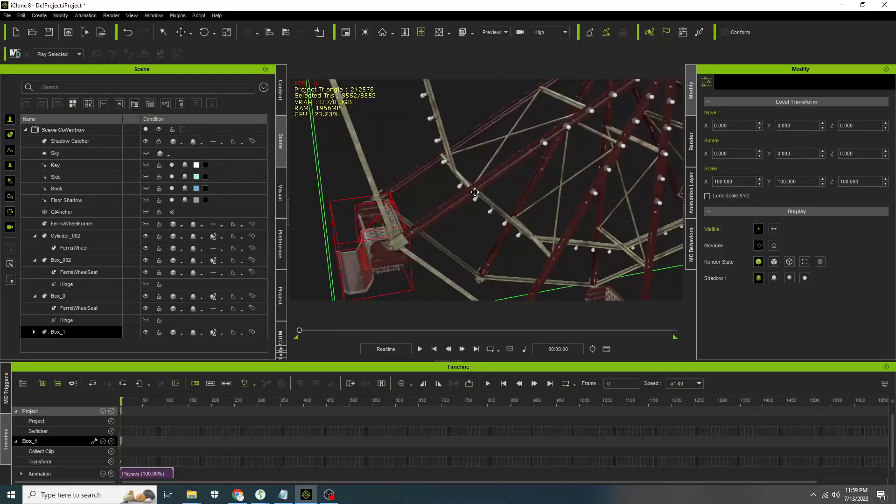
alt+right_drag(428, 174, 516, 174)
alt+drag(508, 176, 551, 210)
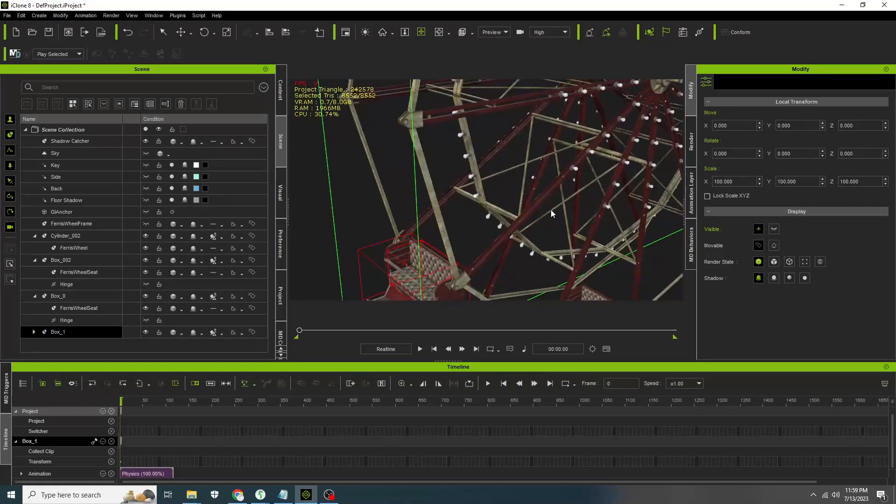
- Duplicate Box_1 with its seat and move the new copy up toward another wheel arm
click(181, 32)
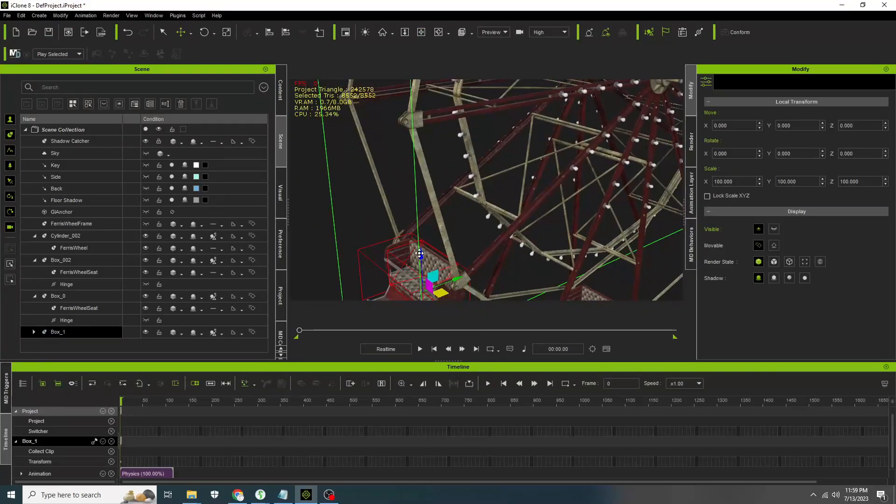
shift+drag(421, 255, 447, 271)
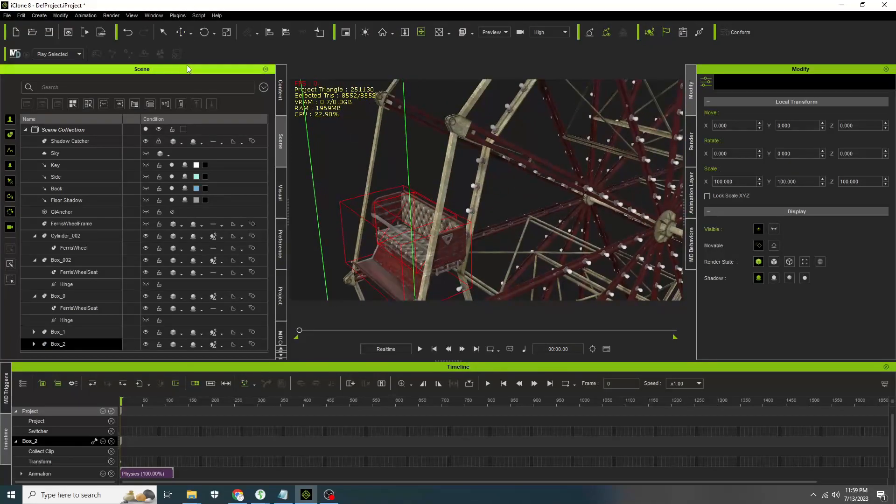
click(184, 32)
drag(416, 213, 407, 103)
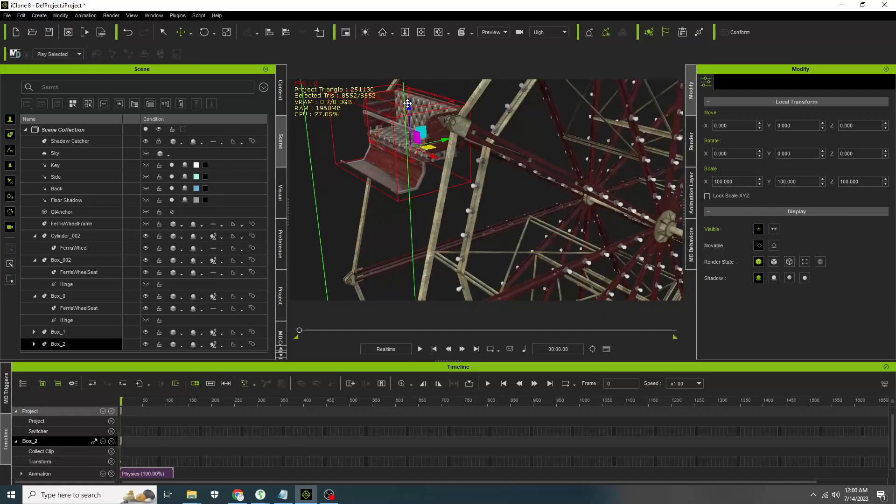
- Unhide the Ferris wheel frame prop in the scene
alt+drag(573, 120, 361, 116)
alt+right_drag(361, 116, 489, 201)
alt+middle_drag(488, 201, 367, 154)
alt+right_drag(366, 155, 408, 212)
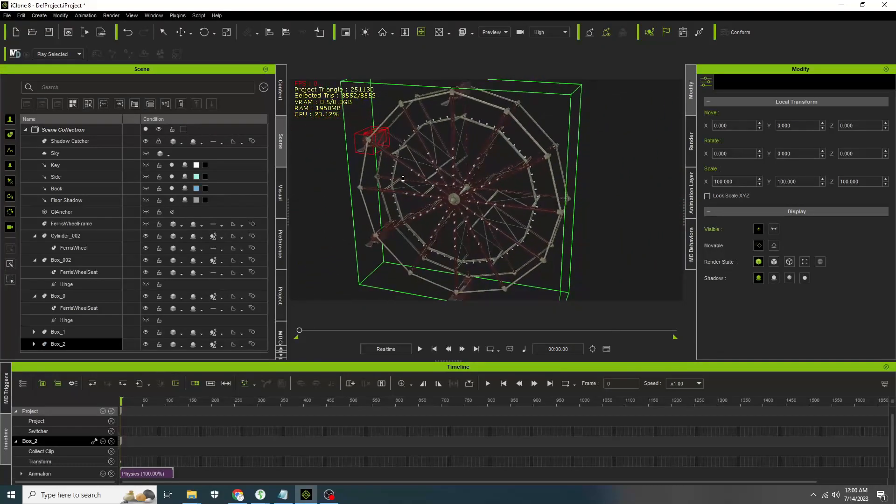
alt+drag(408, 211, 432, 182)
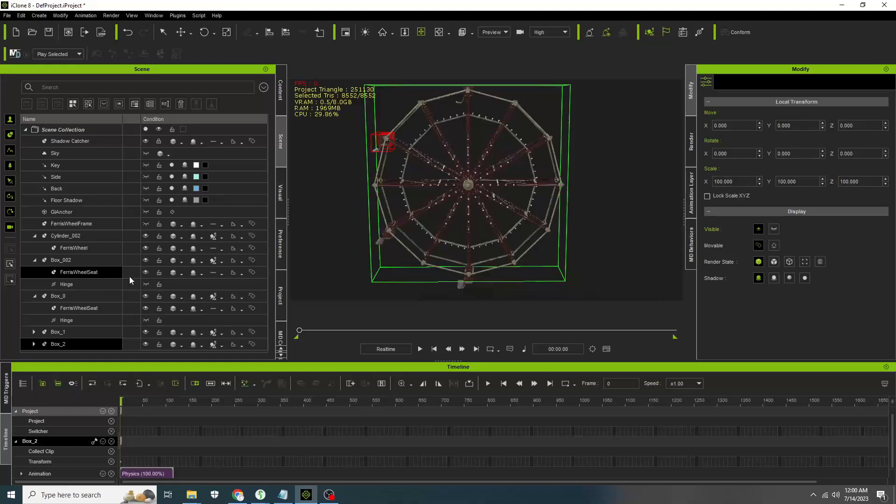
click(146, 225)
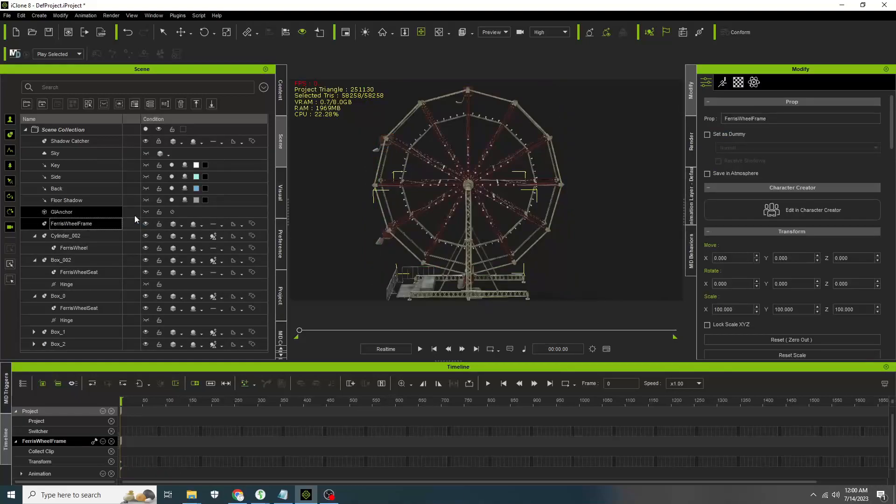
- Play the scene to preview the physics simulation of the wheel and seats
click(615, 214)
right_drag(571, 241, 575, 232)
right_drag(402, 174, 552, 182)
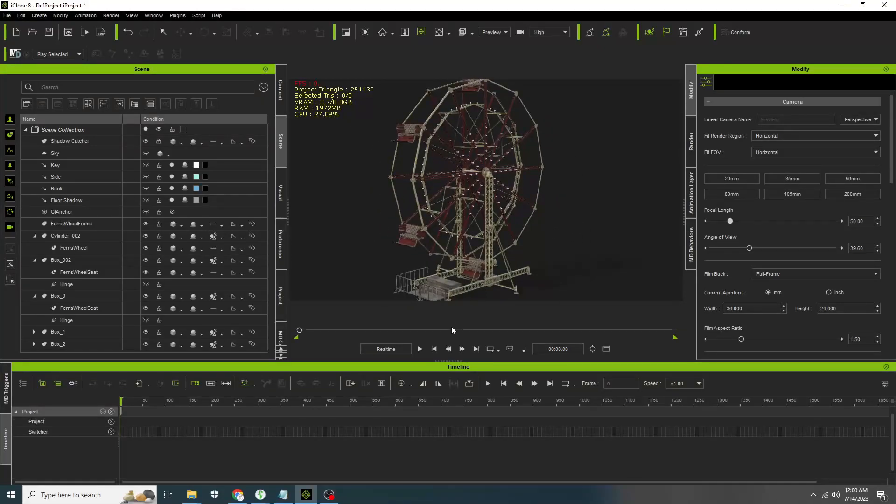
click(419, 349)
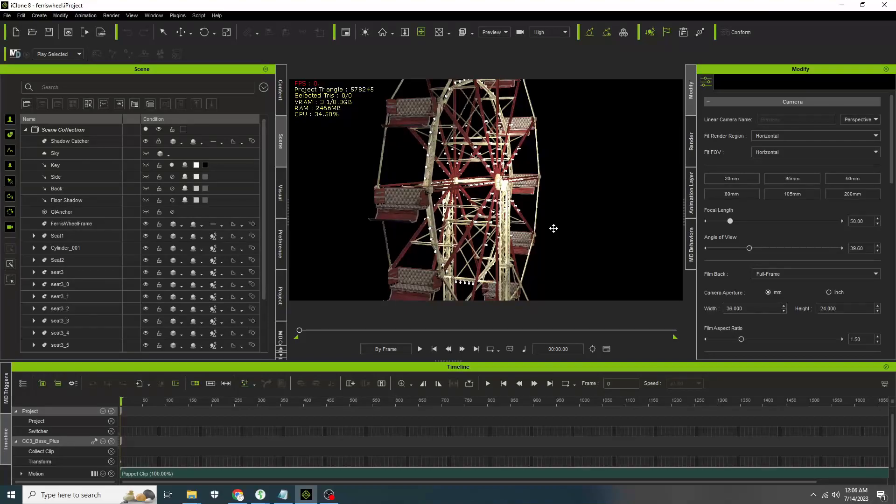
- Orbit and zoom around the finished Ferris wheel project to examine its seats and spokes
scroll(547, 227, down, 2)
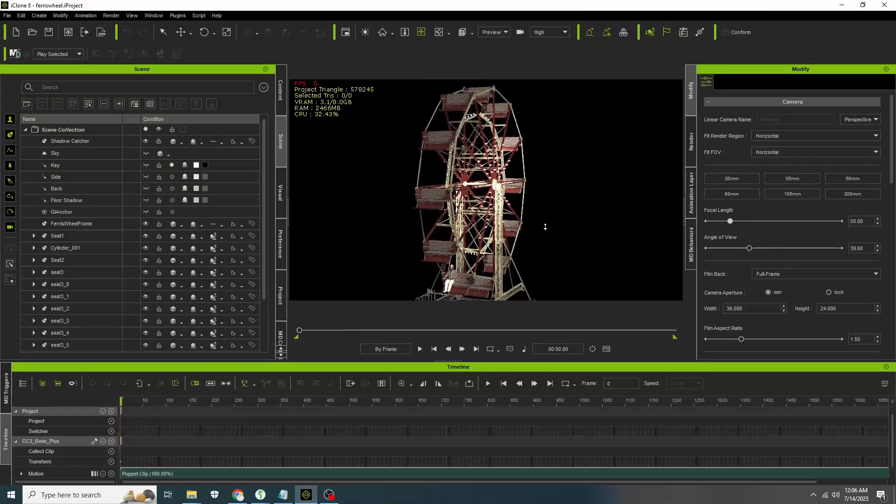
middle_drag(545, 227, 547, 206)
right_drag(604, 204, 353, 215)
middle_drag(441, 218, 402, 201)
right_drag(394, 197, 604, 189)
middle_drag(444, 230, 449, 207)
scroll(441, 217, up, 3)
scroll(441, 216, up, 8)
middle_drag(396, 106, 405, 169)
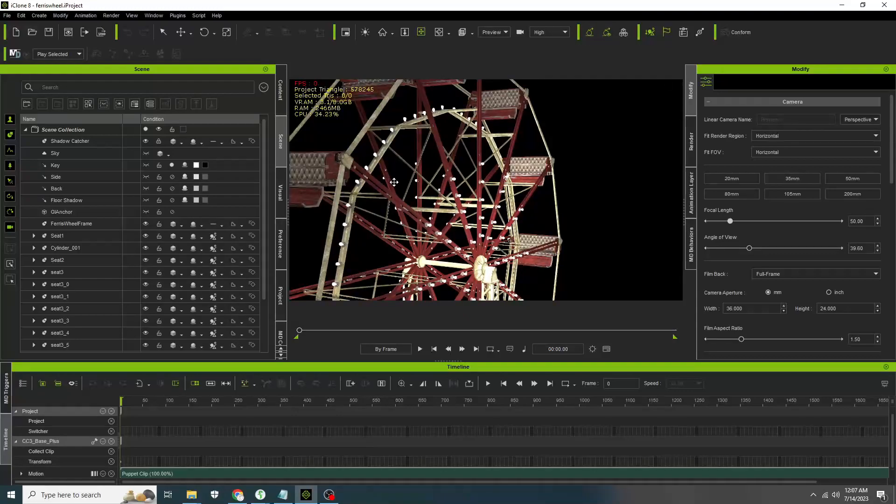
scroll(393, 131, up, 6)
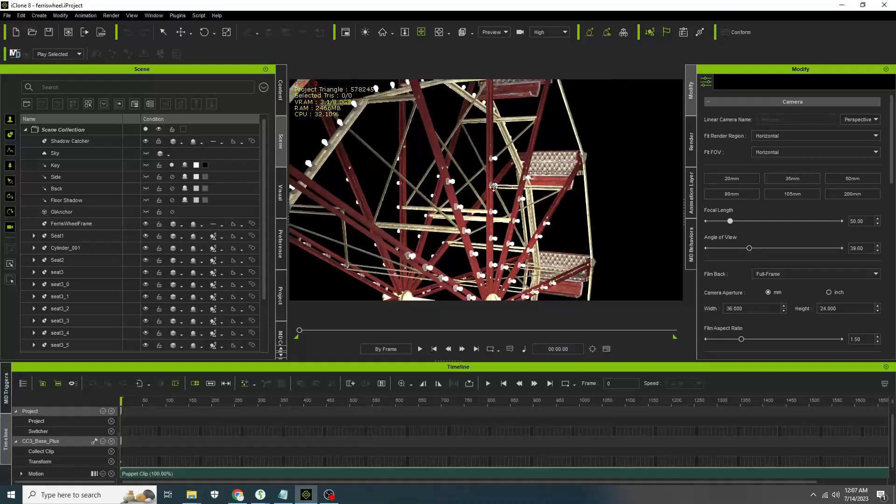
scroll(525, 202, up, 3)
scroll(524, 203, up, 3)
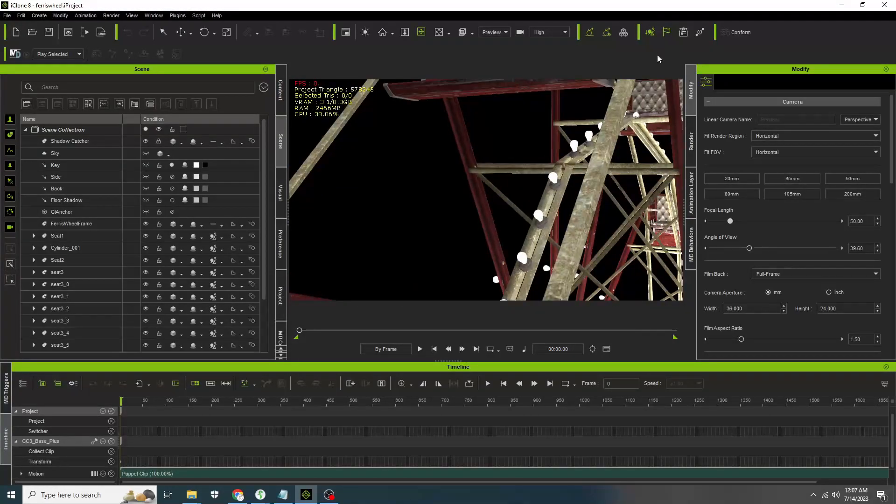
- Select the FerrisWheel_0 prop under Cylinder_001 and open its material settings
click(550, 199)
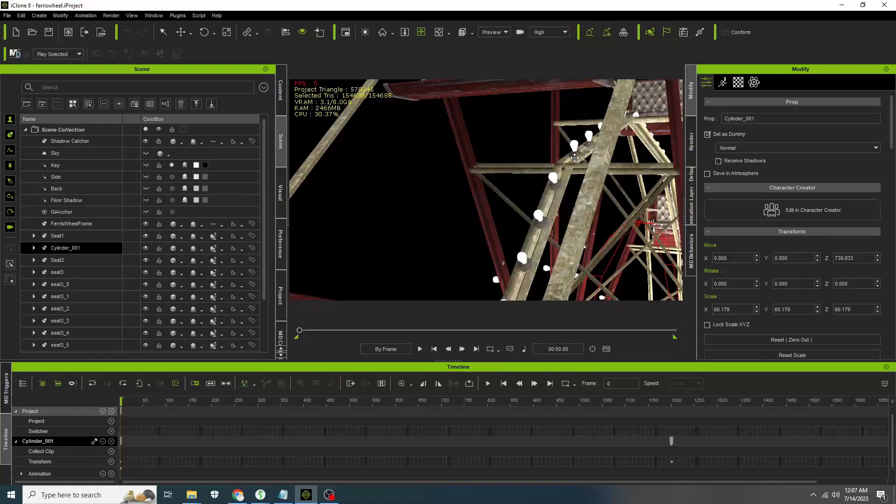
click(33, 248)
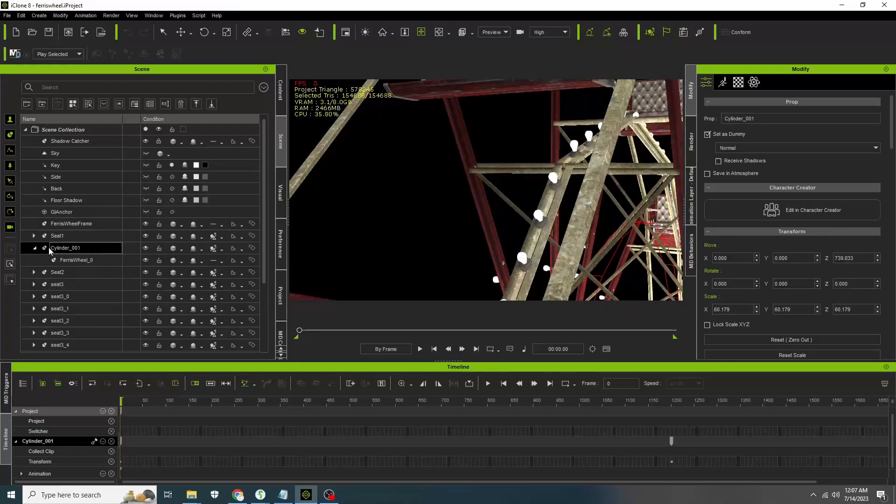
click(77, 260)
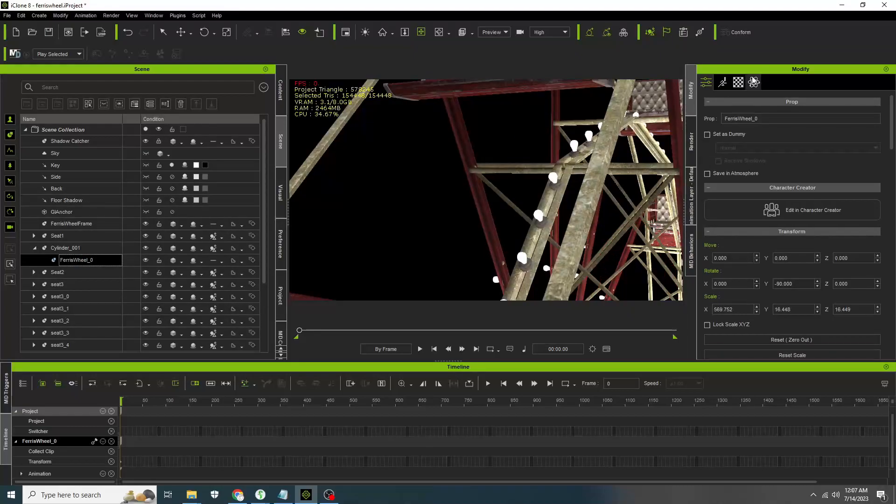
click(739, 82)
- Pick the _5bulb material and examine its glow self-illumination settings
scroll(804, 160, up, 10)
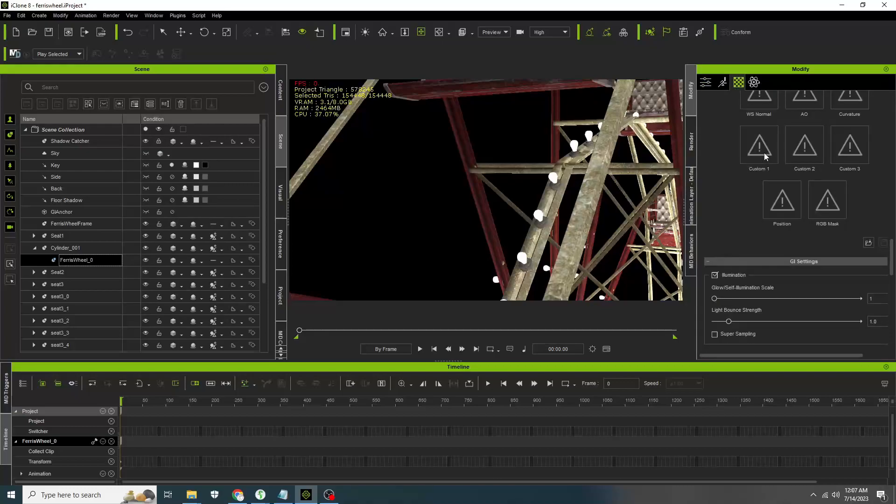
drag(889, 183, 891, 112)
click(834, 139)
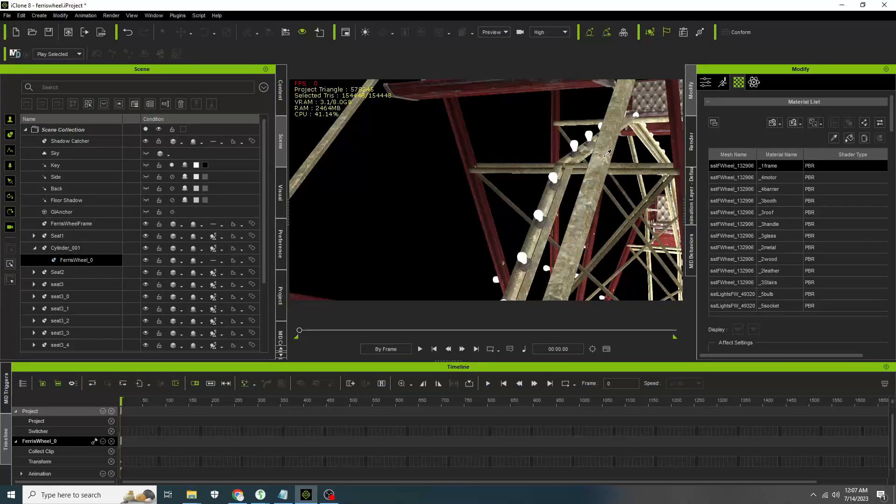
click(578, 145)
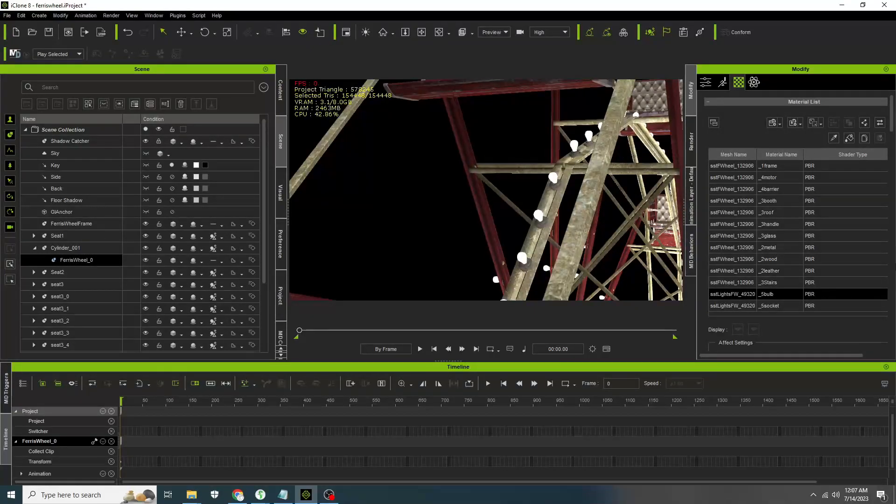
drag(893, 123, 892, 265)
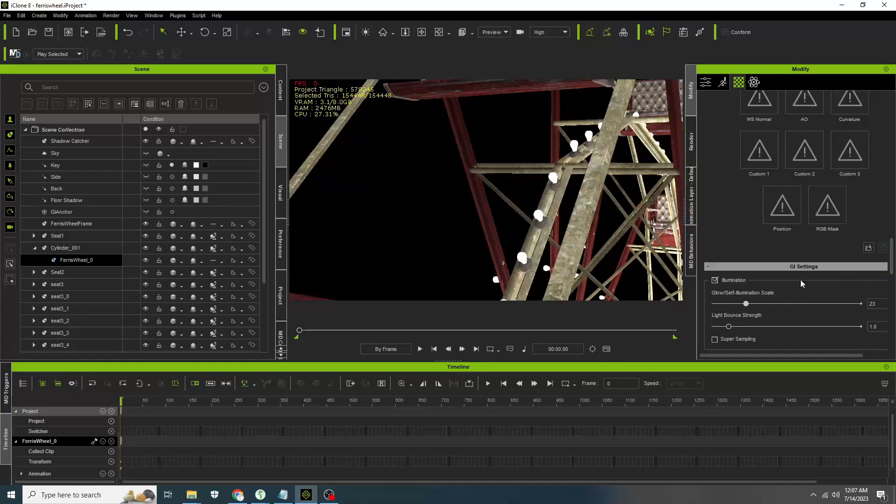
- Switch the viewport to the camera view and play back the finished Ferris wheel animation
scroll(534, 191, down, 8)
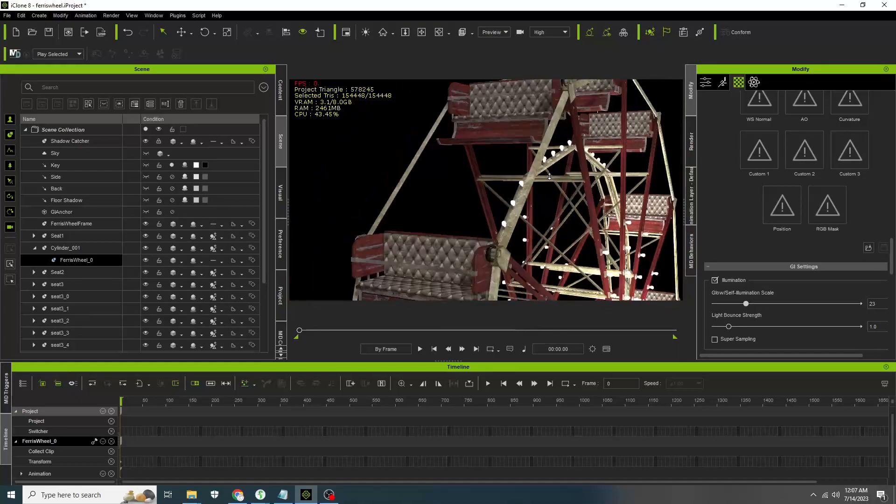
right_drag(574, 232, 371, 200)
middle_drag(471, 175, 461, 136)
right_drag(461, 178, 582, 200)
middle_drag(518, 271, 547, 149)
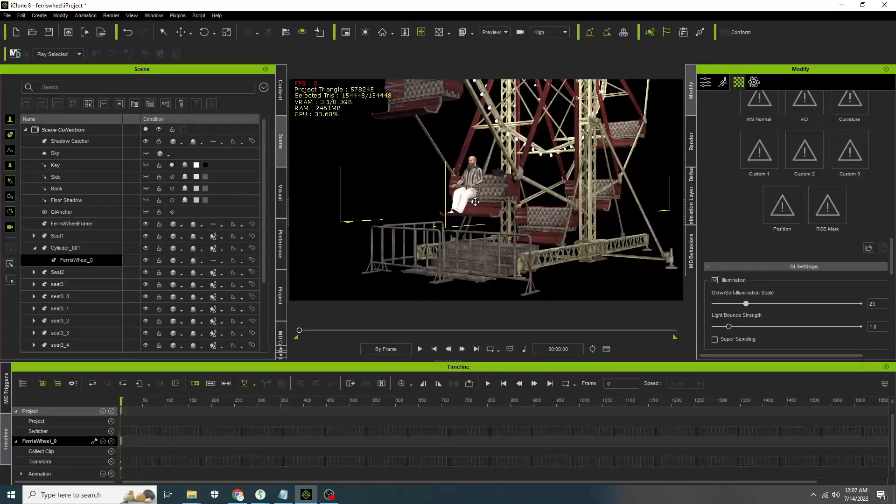
scroll(471, 197, up, 3)
right_drag(422, 164, 530, 165)
middle_drag(588, 105, 537, 115)
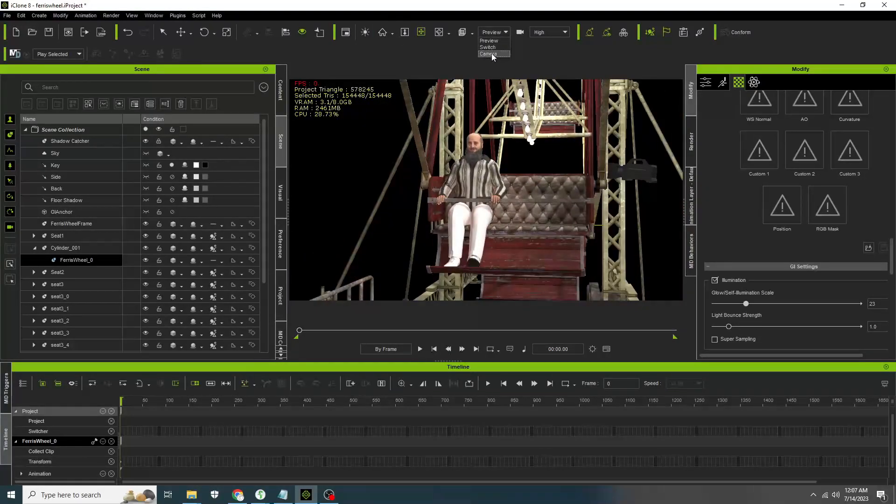
click(489, 54)
click(421, 349)
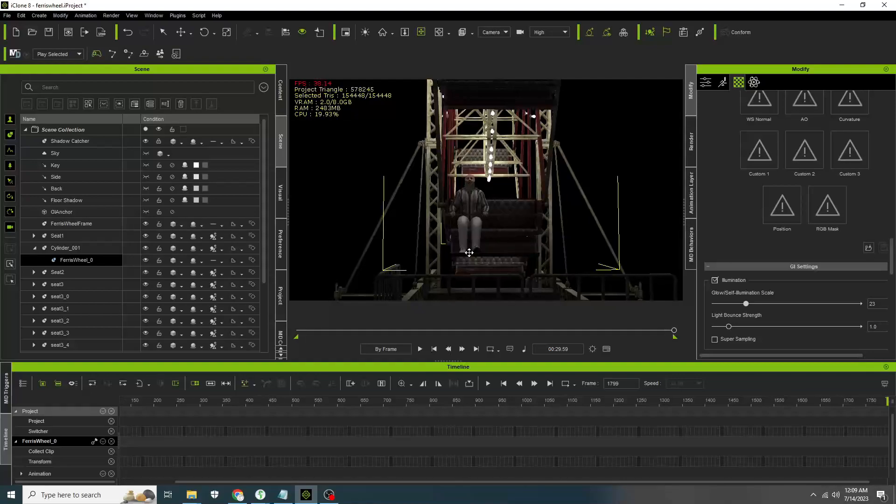
- Orbit and zoom out to examine the whole lit Ferris wheel
scroll(501, 172, down, 5)
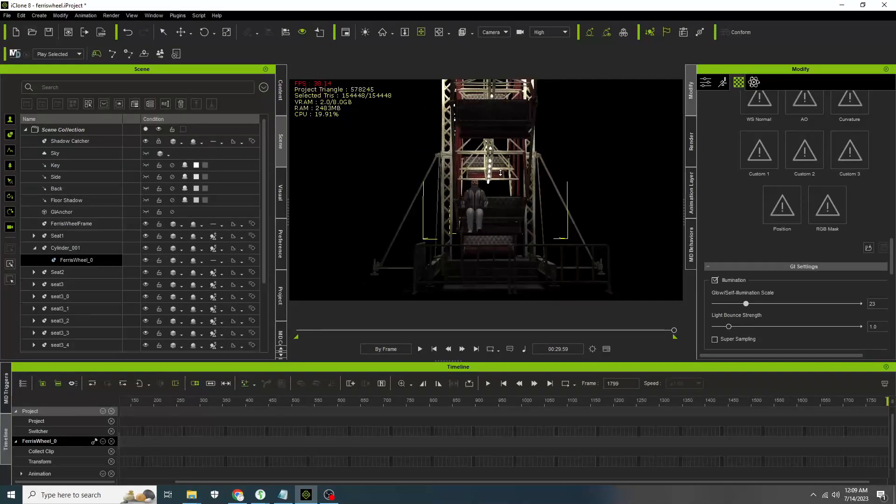
right_drag(578, 156, 479, 161)
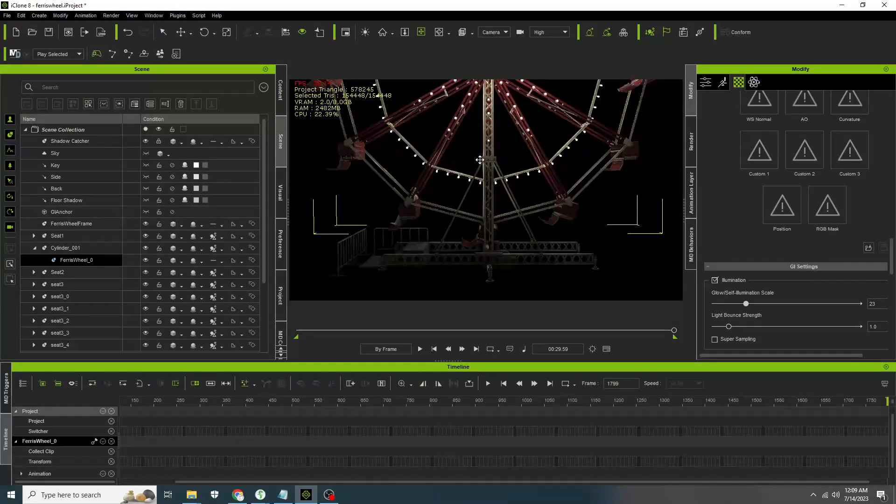
scroll(485, 160, down, 3)
middle_drag(480, 137, 501, 202)
right_drag(450, 199, 544, 206)
scroll(536, 212, down, 2)
middle_drag(494, 225, 527, 216)
scroll(517, 225, up, 1)
scroll(518, 226, up, 1)
right_drag(593, 204, 490, 205)
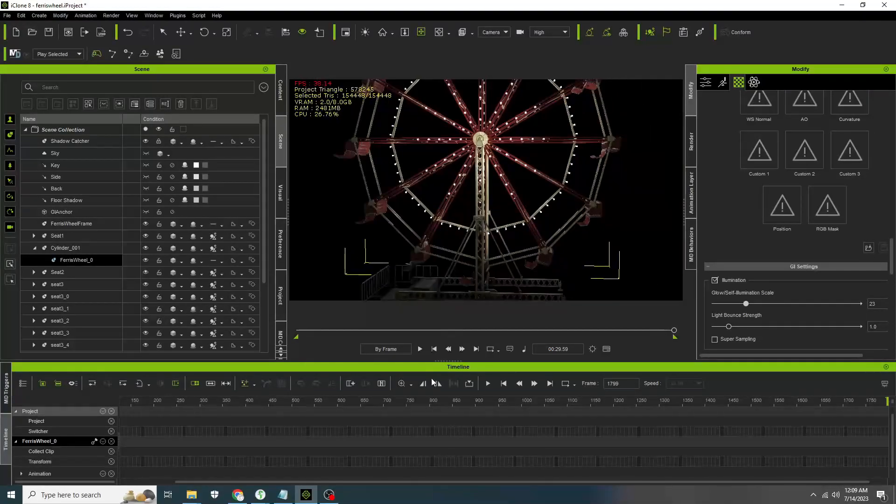